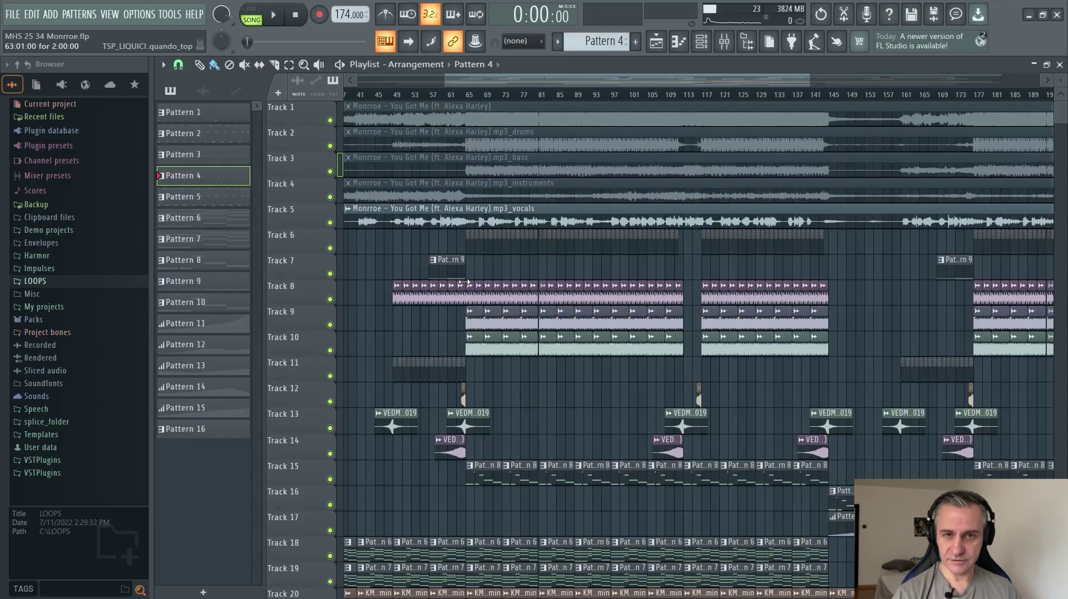
Examine how the drum, effects and synth clips are laid out across the build-up and first drop
{"action": "scroll", "coordinate": [532, 273], "scroll_direction": "up", "scroll_amount": 3}
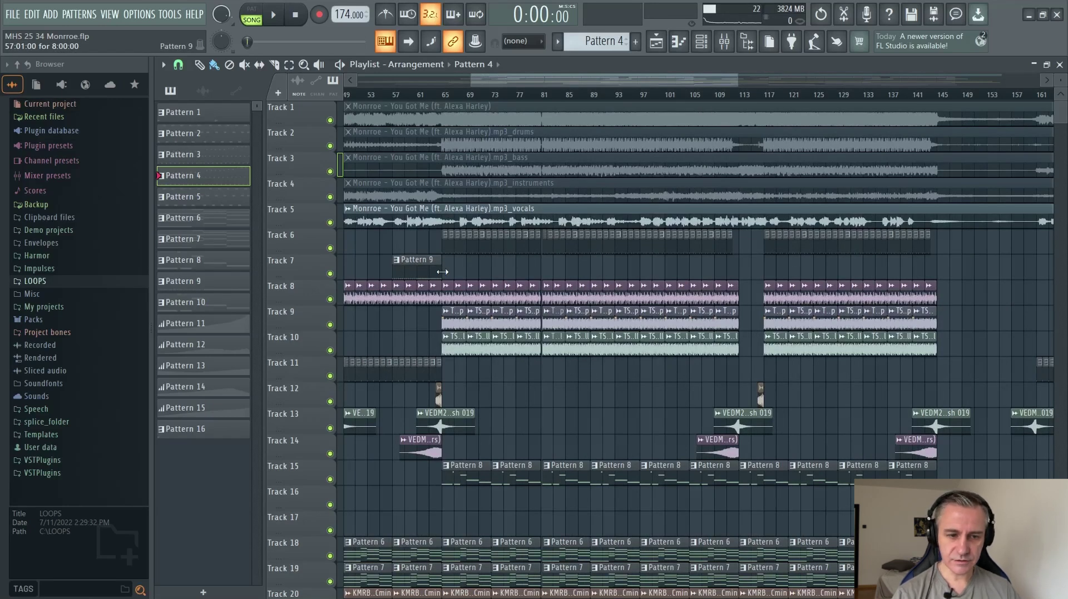
{"action": "scroll", "coordinate": [442, 272], "scroll_direction": "up", "scroll_amount": 3}
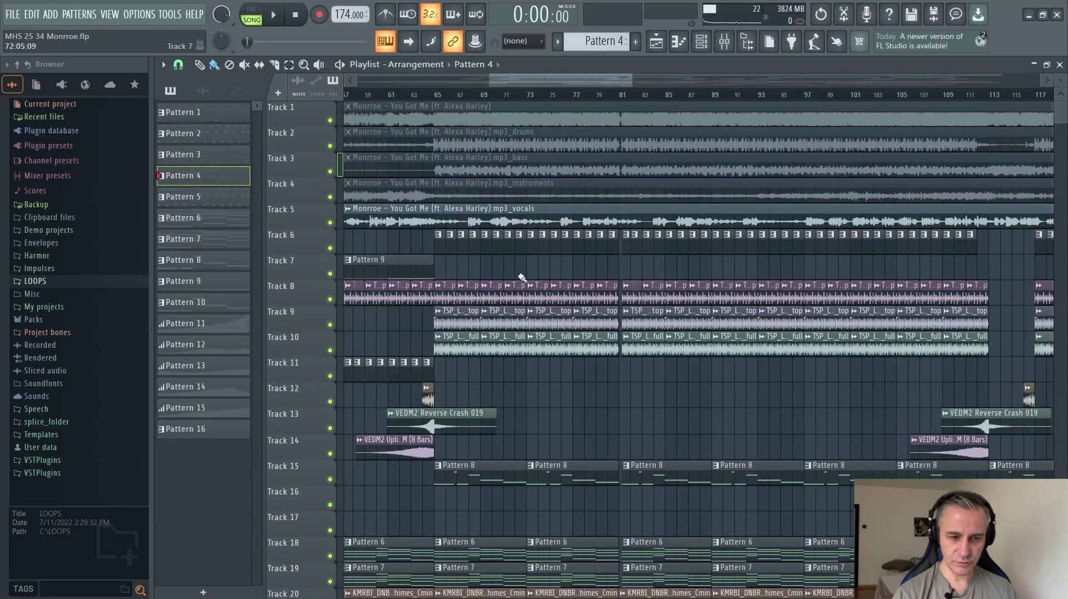
{"action": "scroll", "coordinate": [522, 278], "scroll_direction": "down", "scroll_amount": 5}
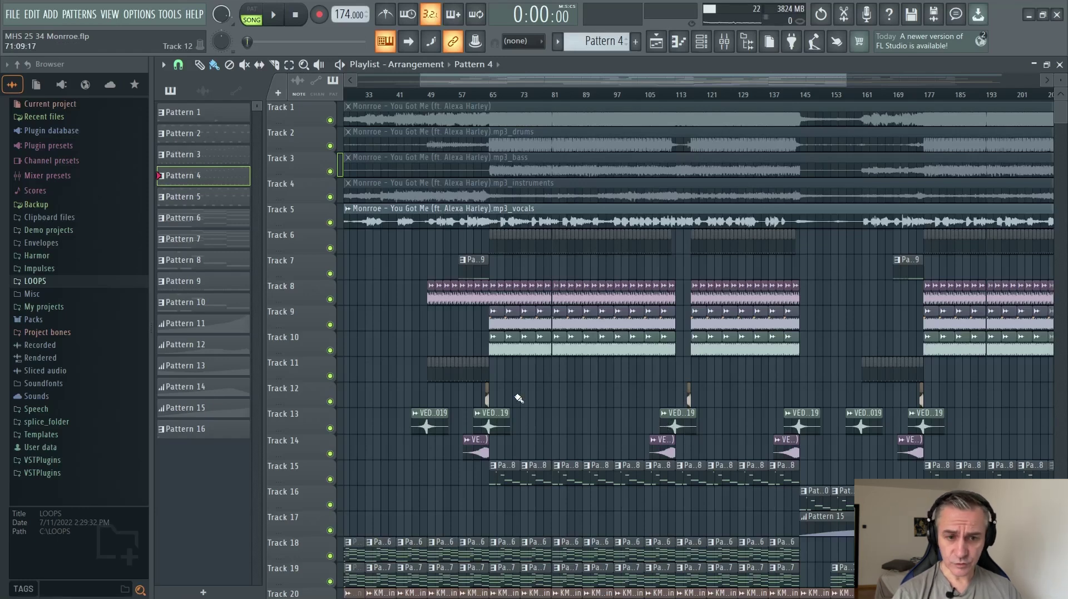
{"action": "scroll", "coordinate": [519, 398], "scroll_direction": "down", "scroll_amount": 3}
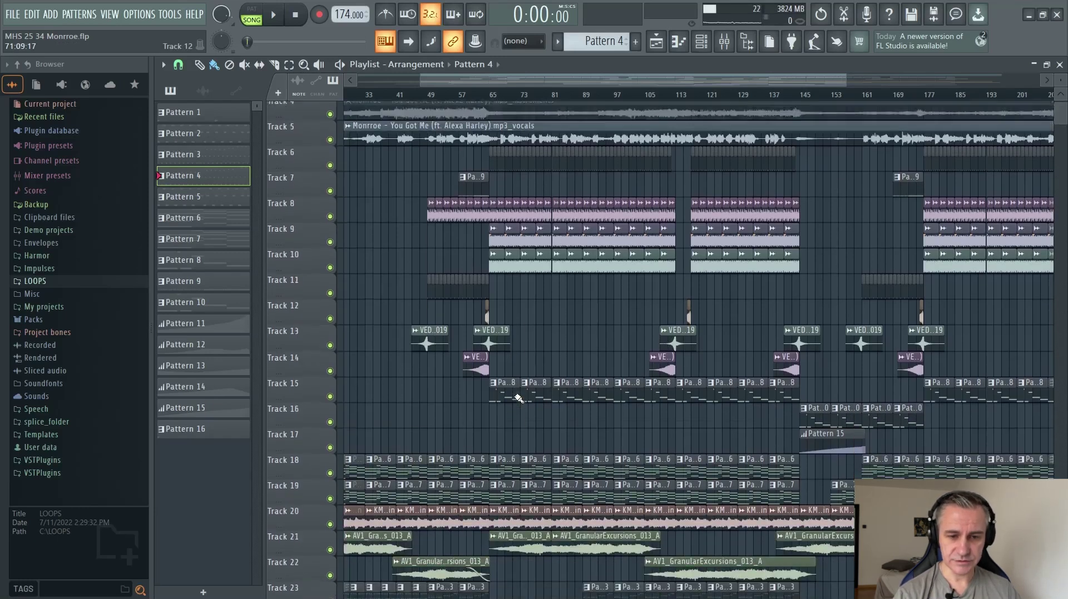
{"action": "scroll", "coordinate": [517, 389], "scroll_direction": "up", "scroll_amount": 3}
{"action": "scroll", "coordinate": [459, 280], "scroll_direction": "up", "scroll_amount": 4}
{"action": "scroll", "coordinate": [415, 272], "scroll_direction": "down", "scroll_amount": 2}
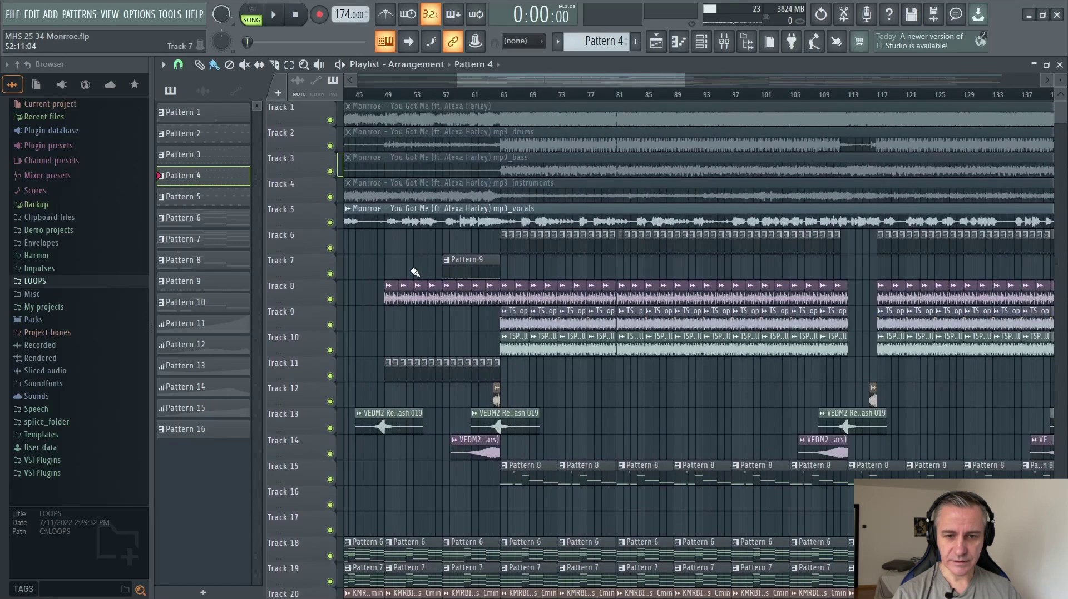
{"action": "left_click", "coordinate": [387, 95]}
{"action": "scroll", "coordinate": [506, 388], "scroll_direction": "down", "scroll_amount": 4}
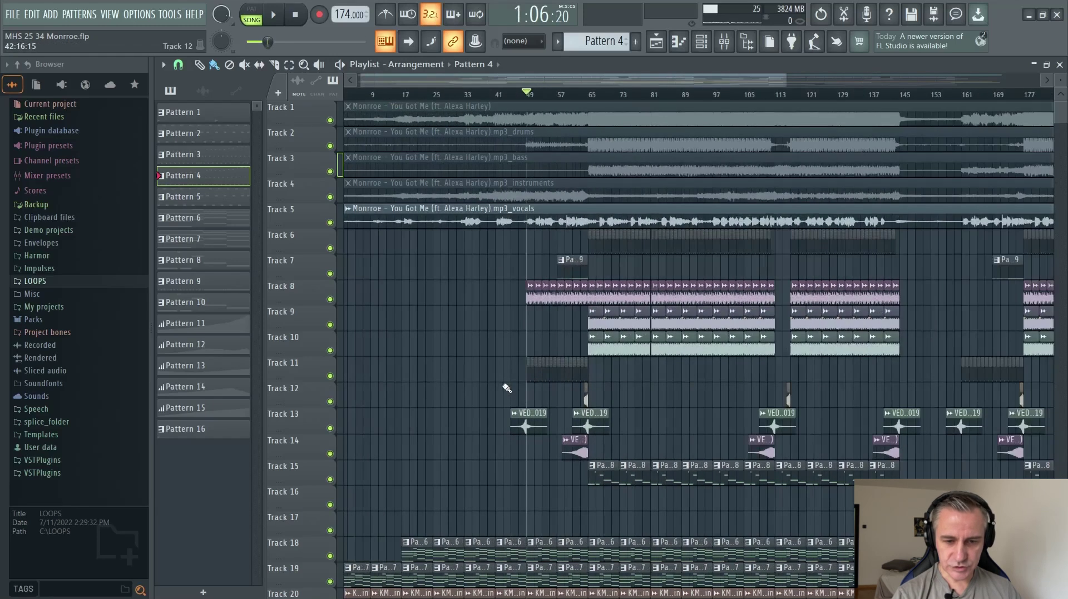
Play the song from bar 33 and follow the build-up's clips across all tracks
{"action": "left_click", "coordinate": [465, 94]}
{"action": "key", "text": "space"}
{"action": "scroll", "coordinate": [557, 386], "scroll_direction": "up", "scroll_amount": 2}
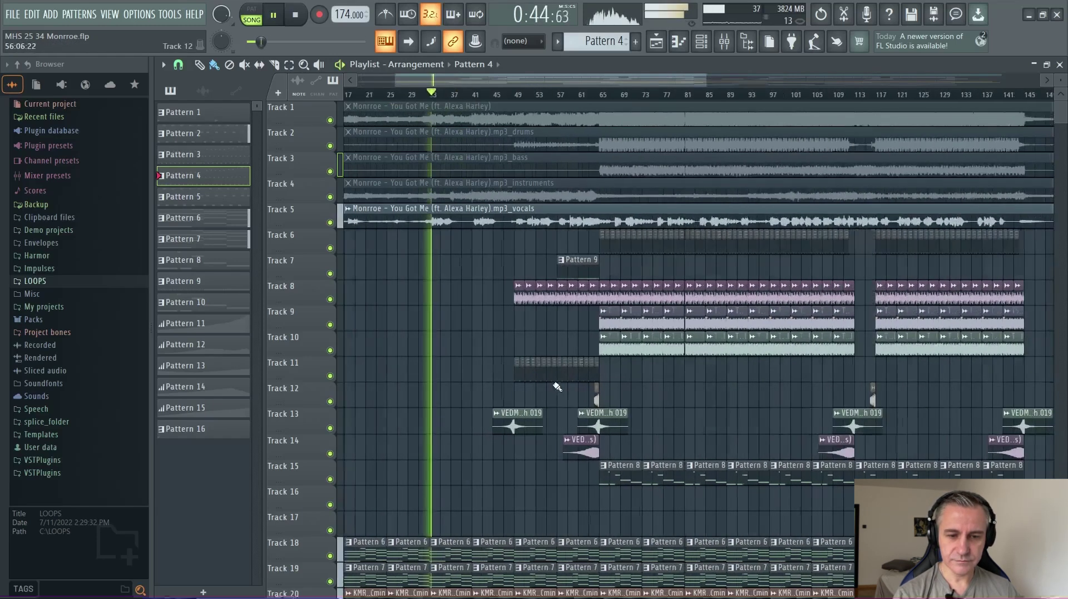
{"action": "scroll", "coordinate": [556, 386], "scroll_direction": "up", "scroll_amount": 2}
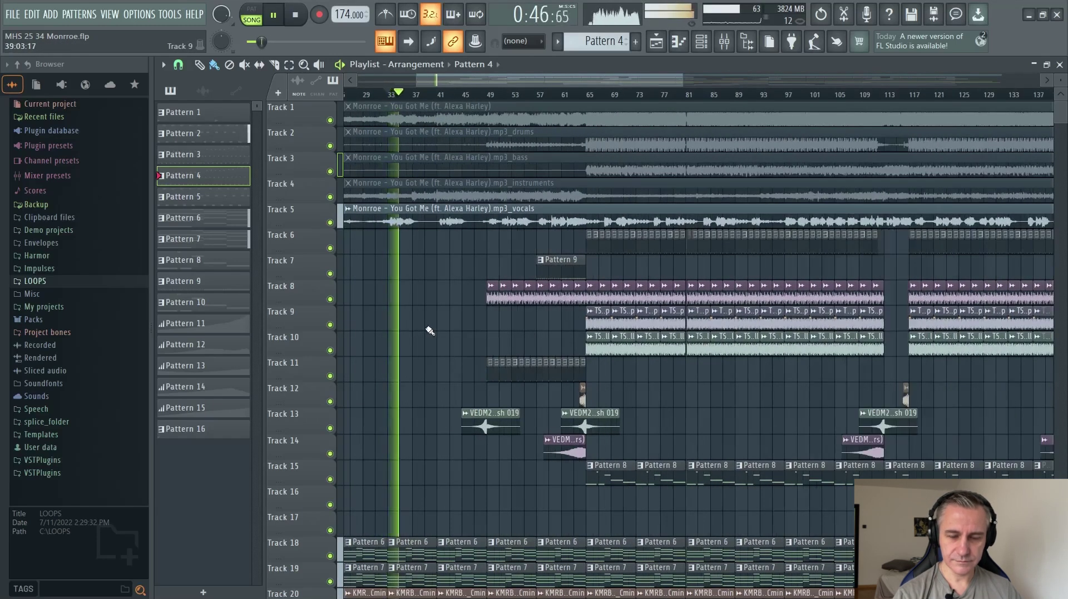
{"action": "scroll", "coordinate": [430, 331], "scroll_direction": "down", "scroll_amount": 5}
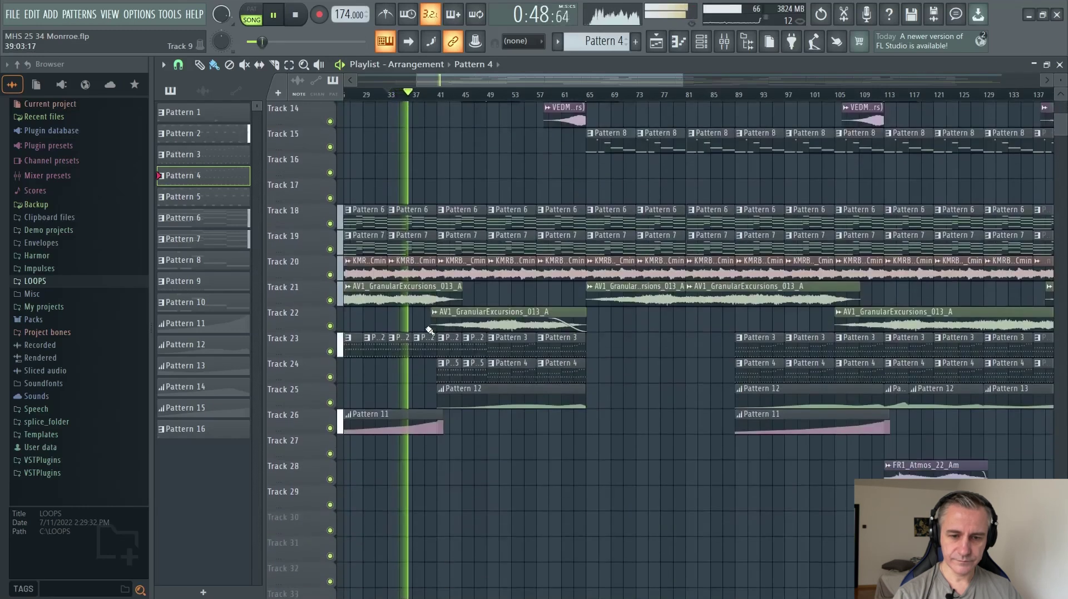
{"action": "scroll", "coordinate": [430, 331], "scroll_direction": "up", "scroll_amount": 5}
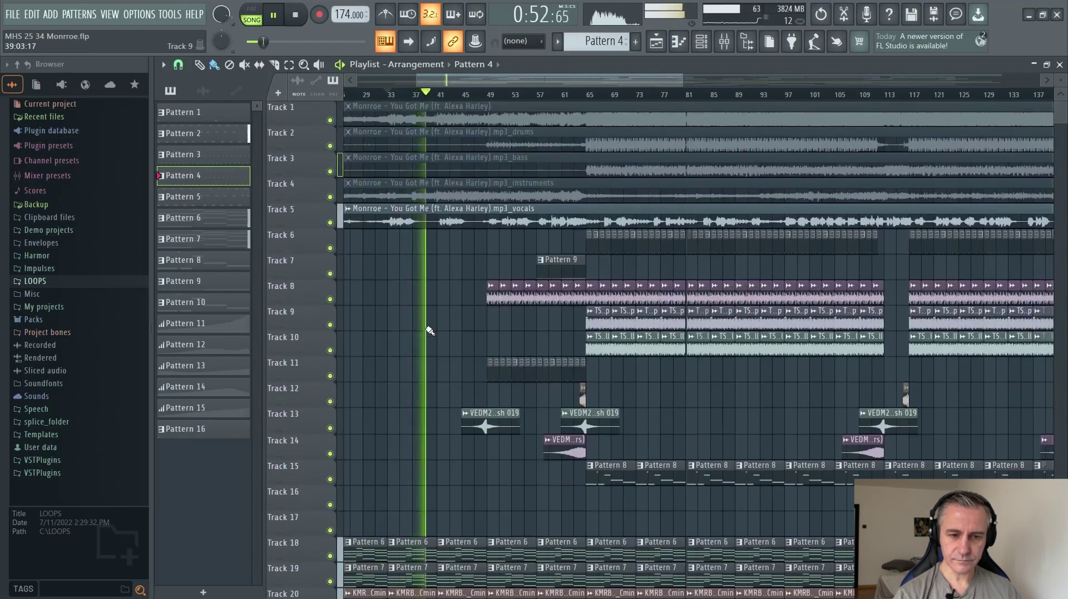
{"action": "scroll", "coordinate": [458, 339], "scroll_direction": "up", "scroll_amount": 3}
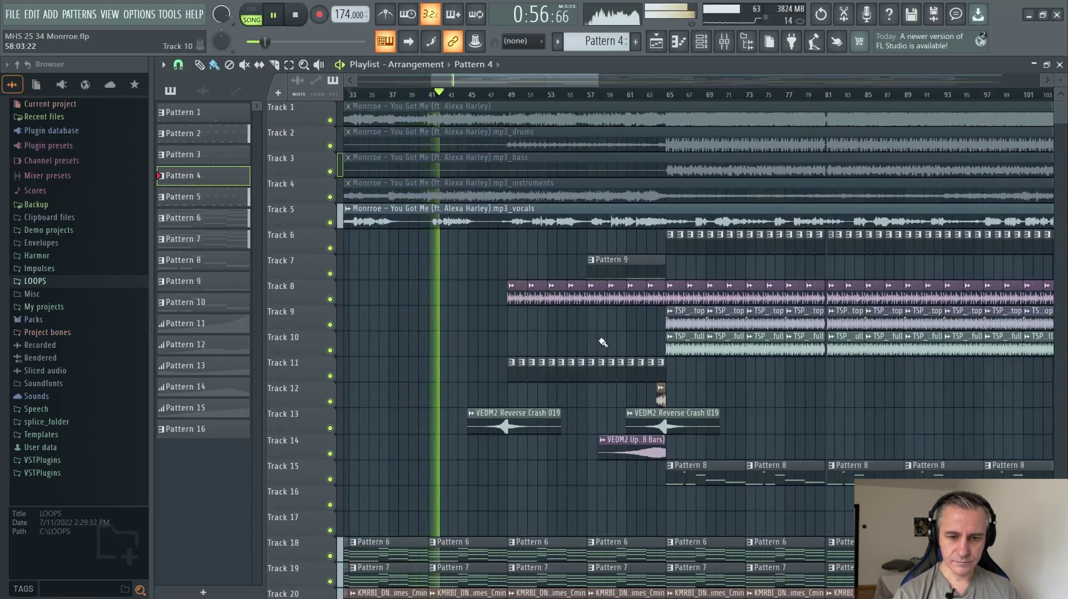
{"action": "scroll", "coordinate": [600, 337], "scroll_direction": "up", "scroll_amount": 2}
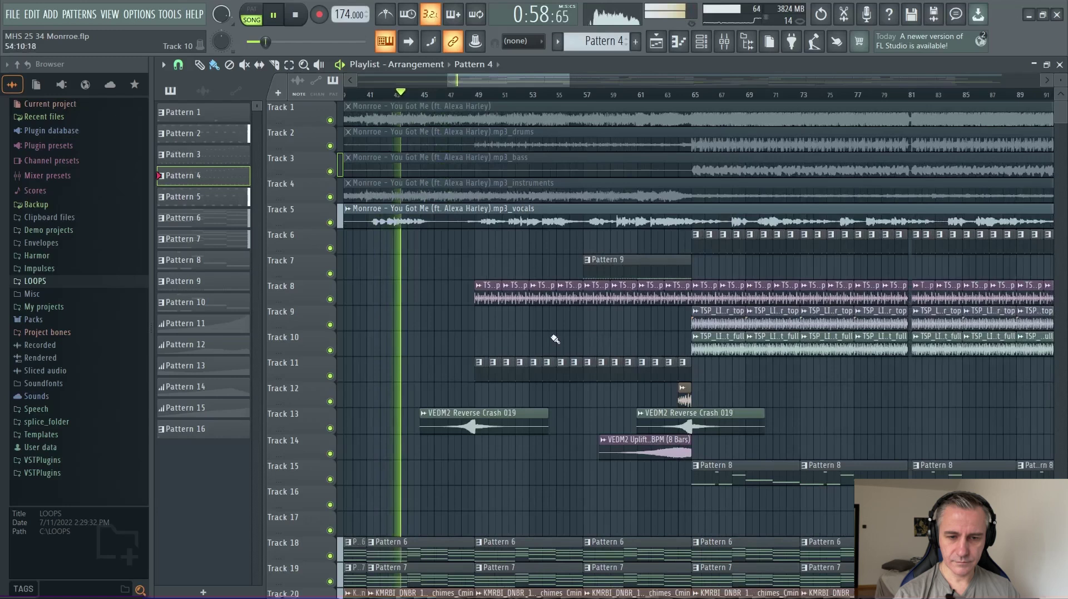
Follow playback through the second half of the build-up, checking the drum, riser, crash and pad clips leading into bar 65
{"action": "scroll", "coordinate": [406, 329], "scroll_direction": "down", "scroll_amount": 2}
{"action": "scroll", "coordinate": [472, 336], "scroll_direction": "down", "scroll_amount": 5}
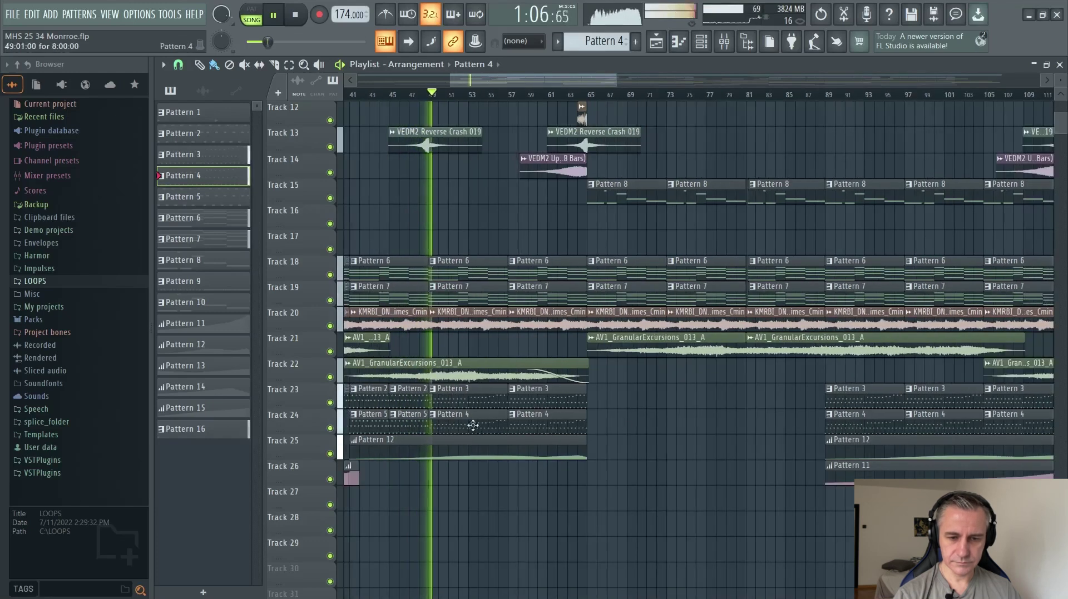
{"action": "scroll", "coordinate": [501, 403], "scroll_direction": "up", "scroll_amount": 5}
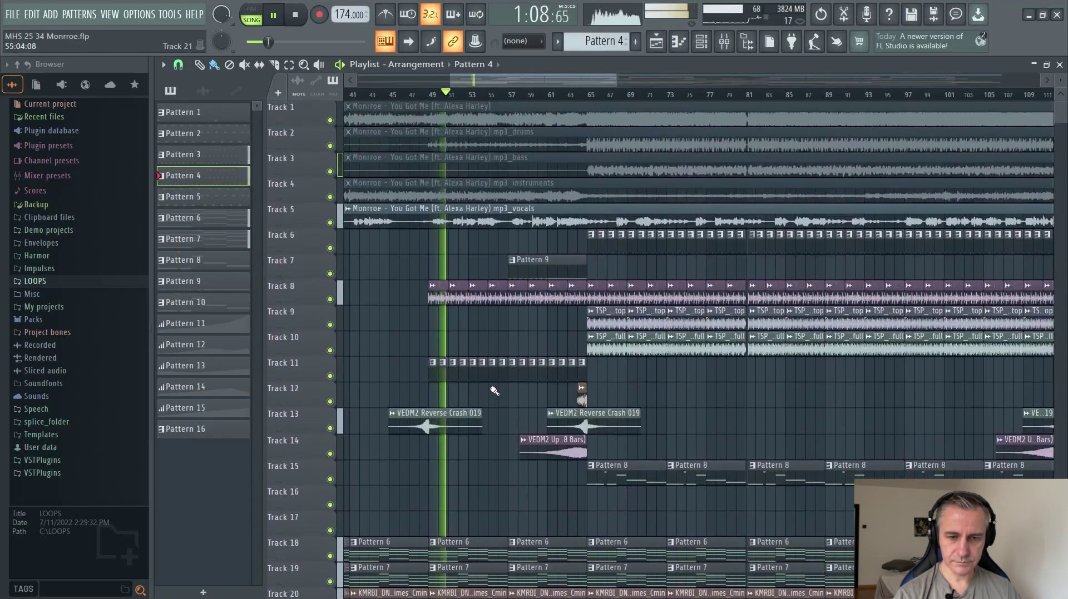
{"action": "scroll", "coordinate": [502, 406], "scroll_direction": "up", "scroll_amount": 3}
{"action": "scroll", "coordinate": [392, 403], "scroll_direction": "down", "scroll_amount": 2}
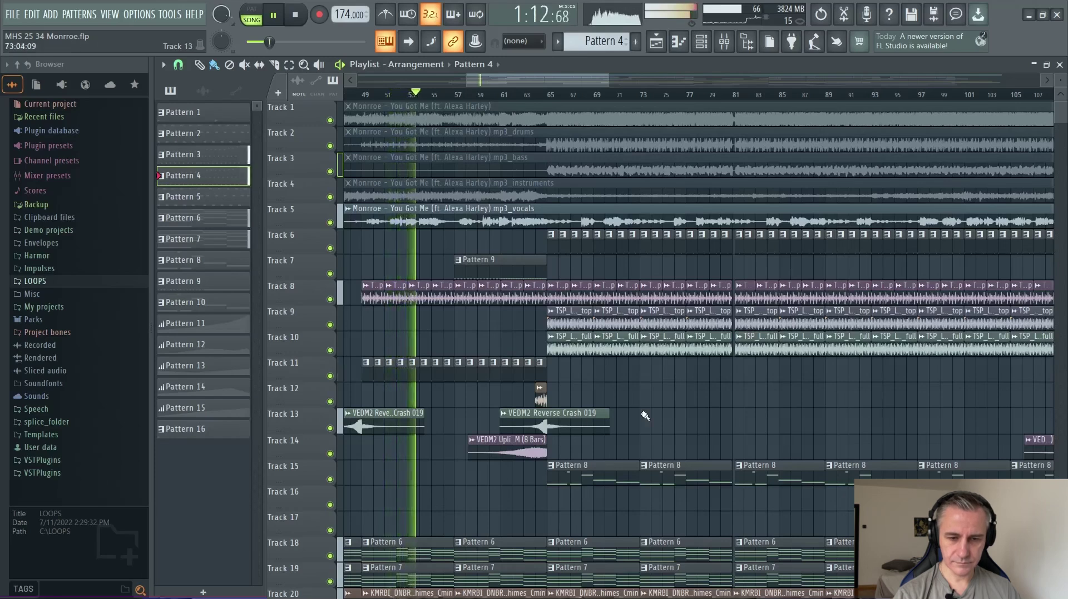
{"action": "scroll", "coordinate": [625, 403], "scroll_direction": "down", "scroll_amount": 3}
{"action": "scroll", "coordinate": [624, 403], "scroll_direction": "down", "scroll_amount": 1}
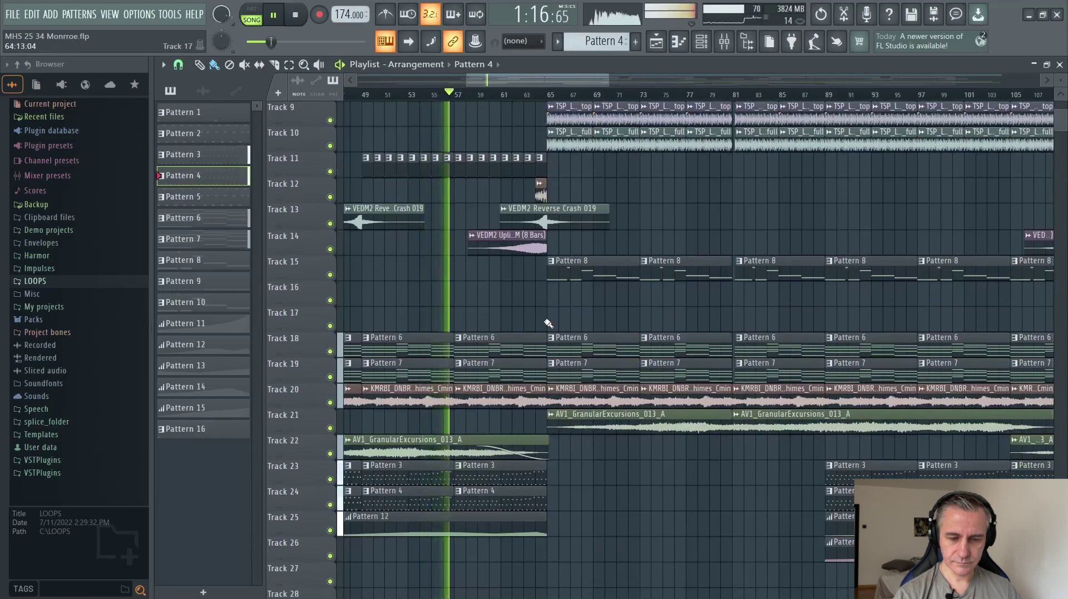
{"action": "scroll", "coordinate": [548, 325], "scroll_direction": "up", "scroll_amount": 5}
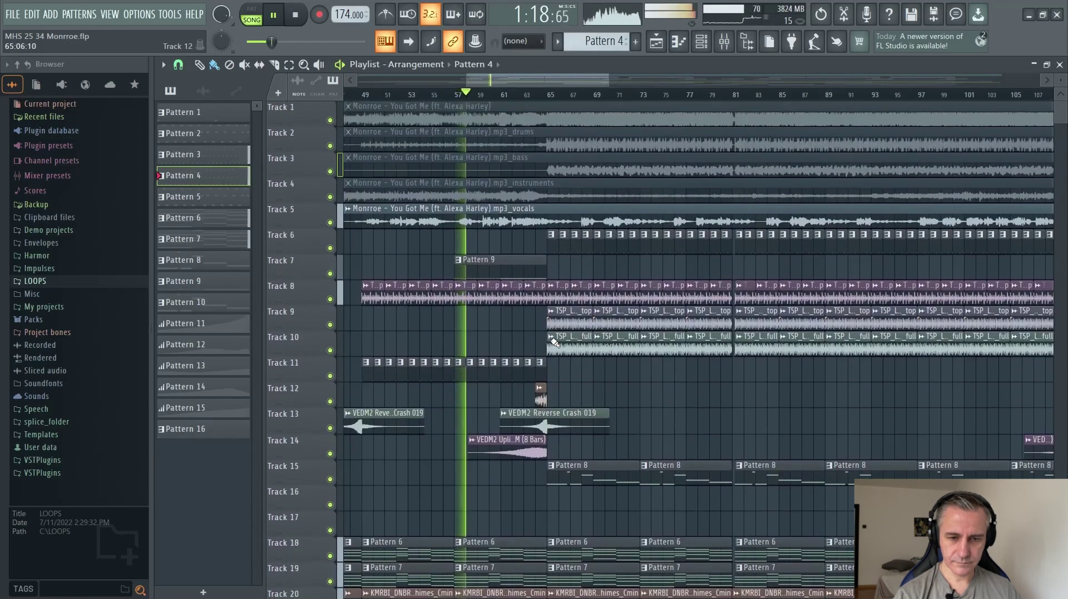
{"action": "scroll", "coordinate": [435, 343], "scroll_direction": "up", "scroll_amount": 2}
Review the layers of the first drop from bar 65 on during playback, from the drums down to the lower pad tracks
{"action": "scroll", "coordinate": [435, 344], "scroll_direction": "down", "scroll_amount": 2}
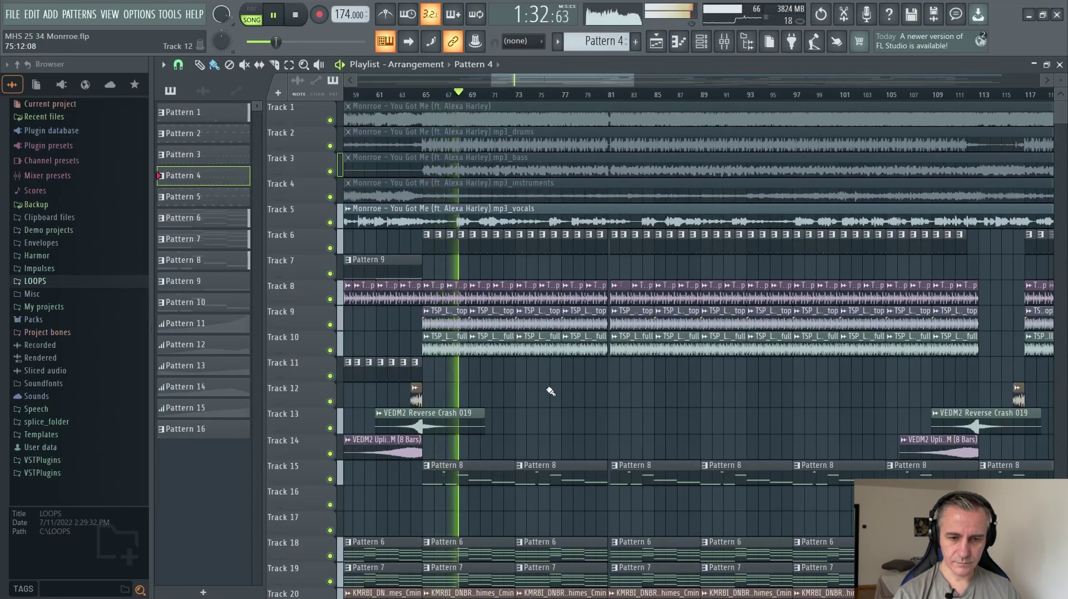
{"action": "scroll", "coordinate": [550, 391], "scroll_direction": "down", "scroll_amount": 8}
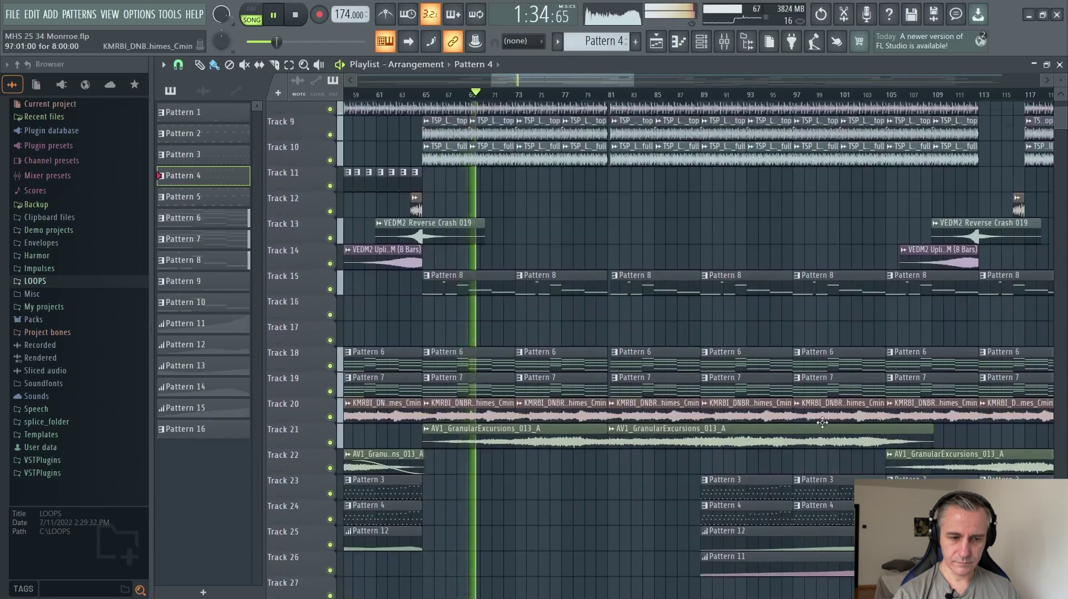
{"action": "scroll", "coordinate": [822, 423], "scroll_direction": "up", "scroll_amount": 8}
{"action": "scroll", "coordinate": [825, 421], "scroll_direction": "down", "scroll_amount": 3}
{"action": "scroll", "coordinate": [859, 381], "scroll_direction": "up", "scroll_amount": 5}
{"action": "scroll", "coordinate": [593, 380], "scroll_direction": "down", "scroll_amount": 2}
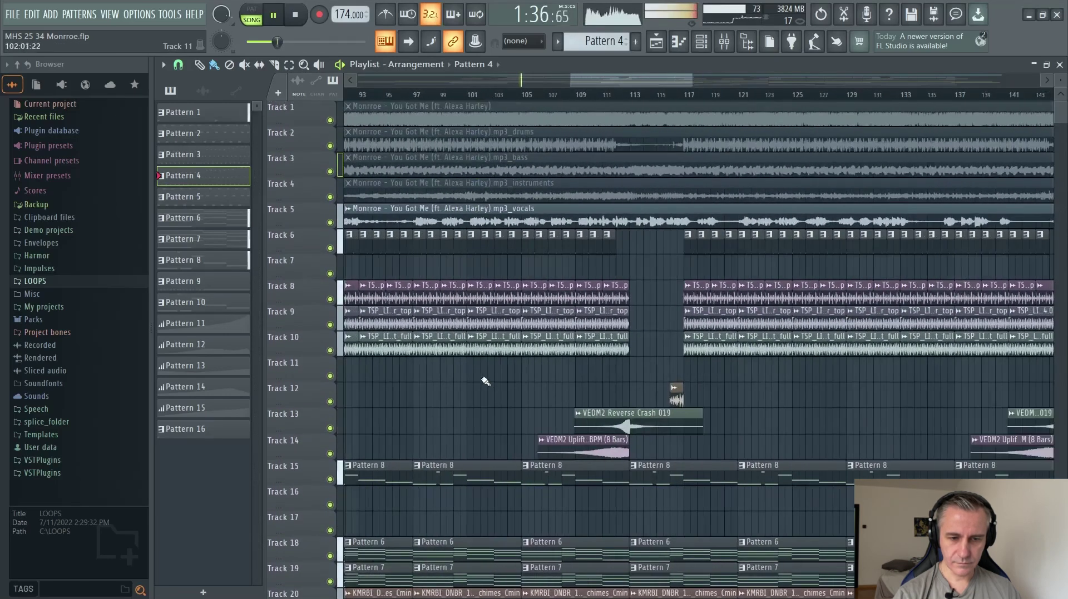
Jump playback to bar 105 and examine the drum break at bar 113 together with the atmosphere and automation clips below
{"action": "left_click", "coordinate": [524, 100]}
{"action": "scroll", "coordinate": [465, 374], "scroll_direction": "right", "scroll_amount": 3}
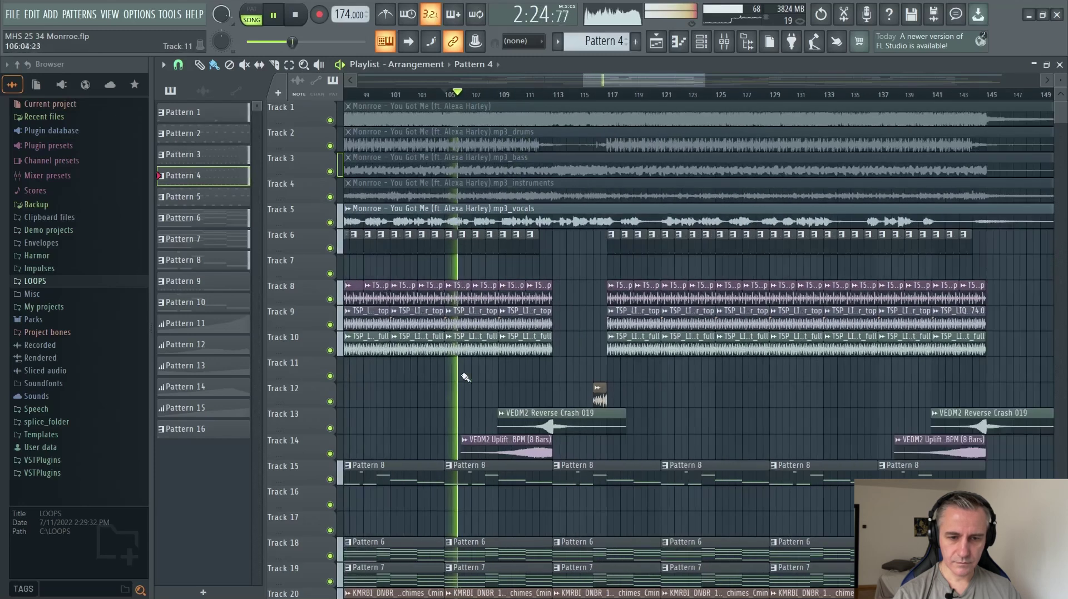
{"action": "scroll", "coordinate": [587, 377], "scroll_direction": "down", "scroll_amount": 6}
{"action": "scroll", "coordinate": [587, 377], "scroll_direction": "down", "scroll_amount": 4}
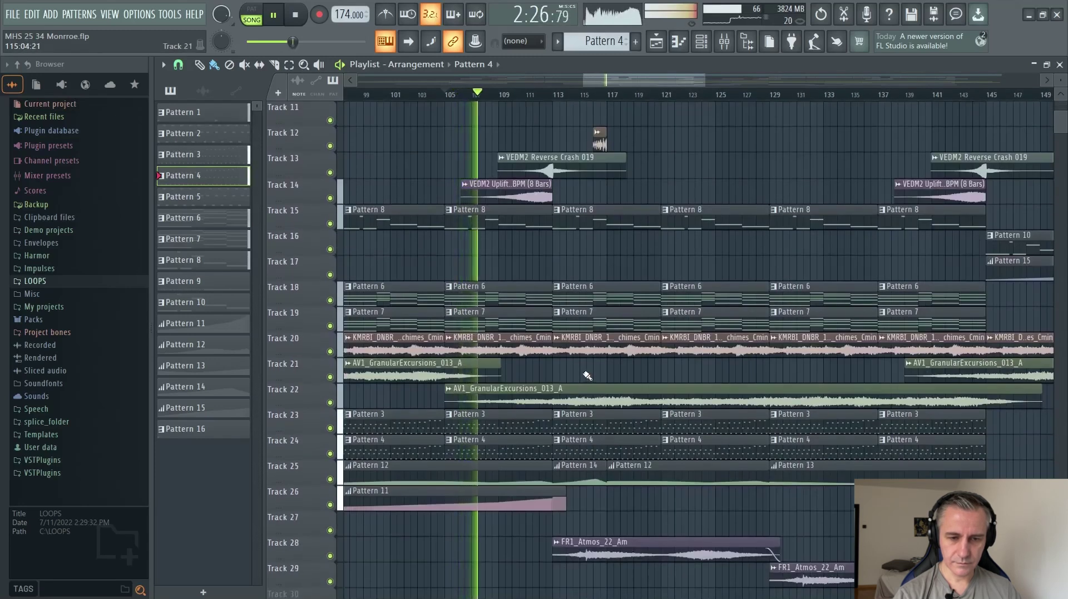
{"action": "scroll", "coordinate": [587, 376], "scroll_direction": "up", "scroll_amount": 8}
{"action": "scroll", "coordinate": [405, 341], "scroll_direction": "down", "scroll_amount": 2}
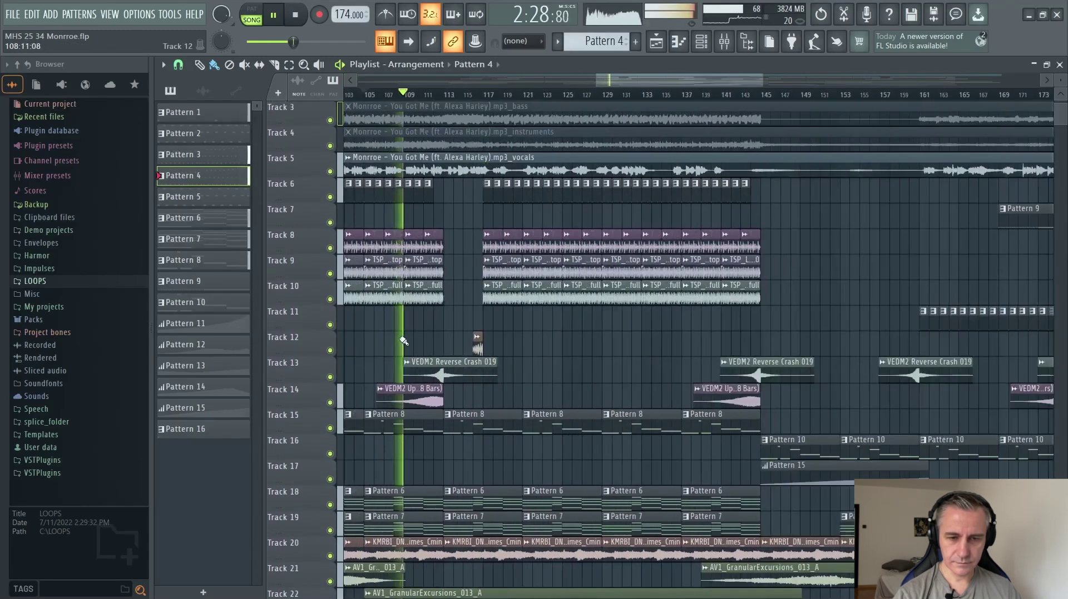
{"action": "scroll", "coordinate": [489, 342], "scroll_direction": "up", "scroll_amount": 2}
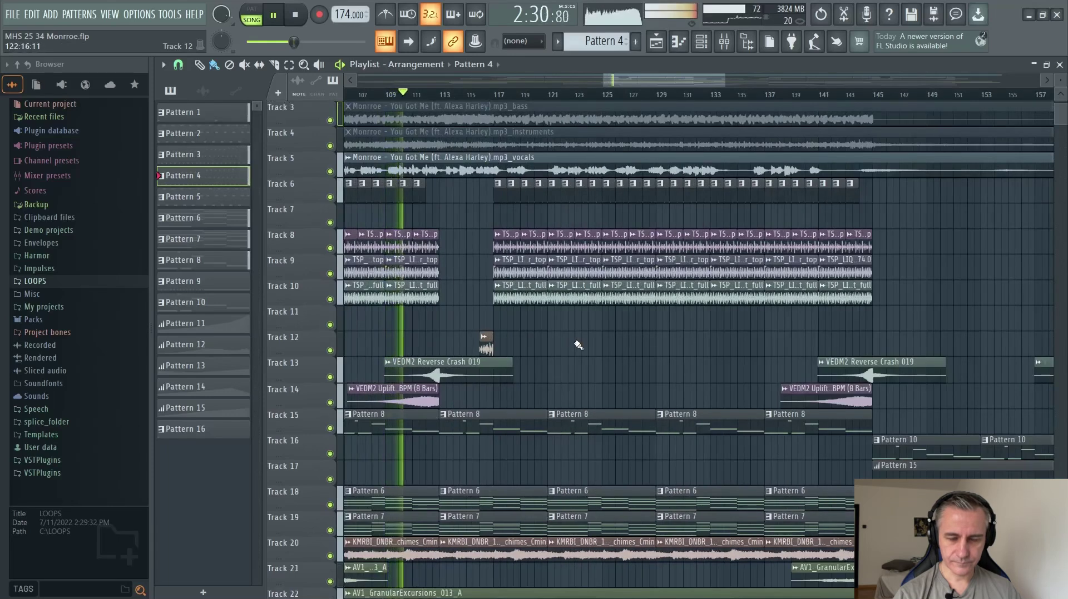
{"action": "scroll", "coordinate": [573, 346], "scroll_direction": "down", "scroll_amount": 9}
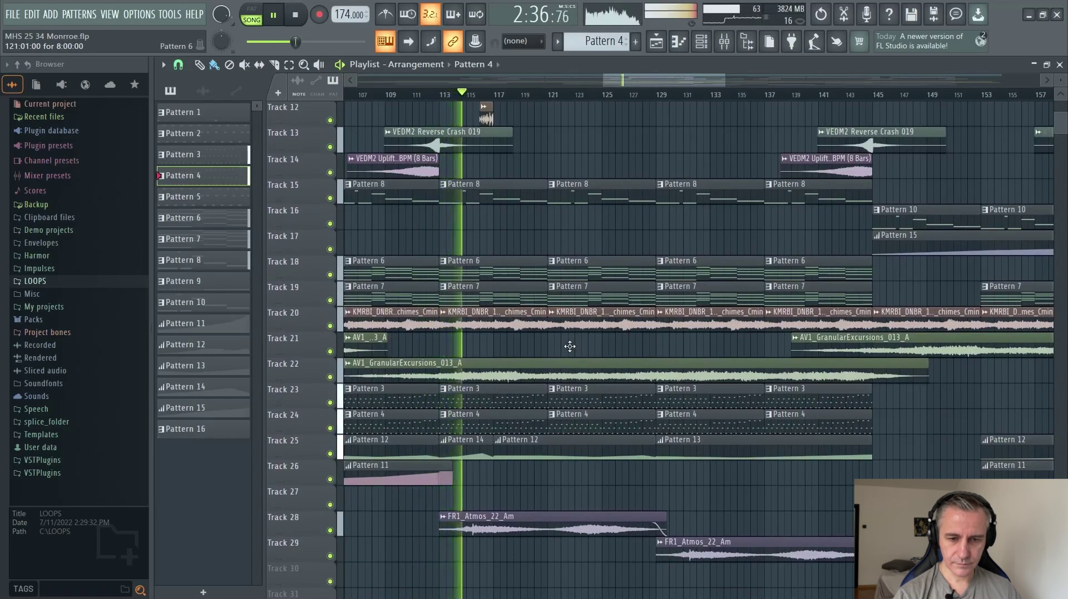
{"action": "scroll", "coordinate": [878, 399], "scroll_direction": "up", "scroll_amount": 2}
{"action": "scroll", "coordinate": [456, 415], "scroll_direction": "down", "scroll_amount": 3}
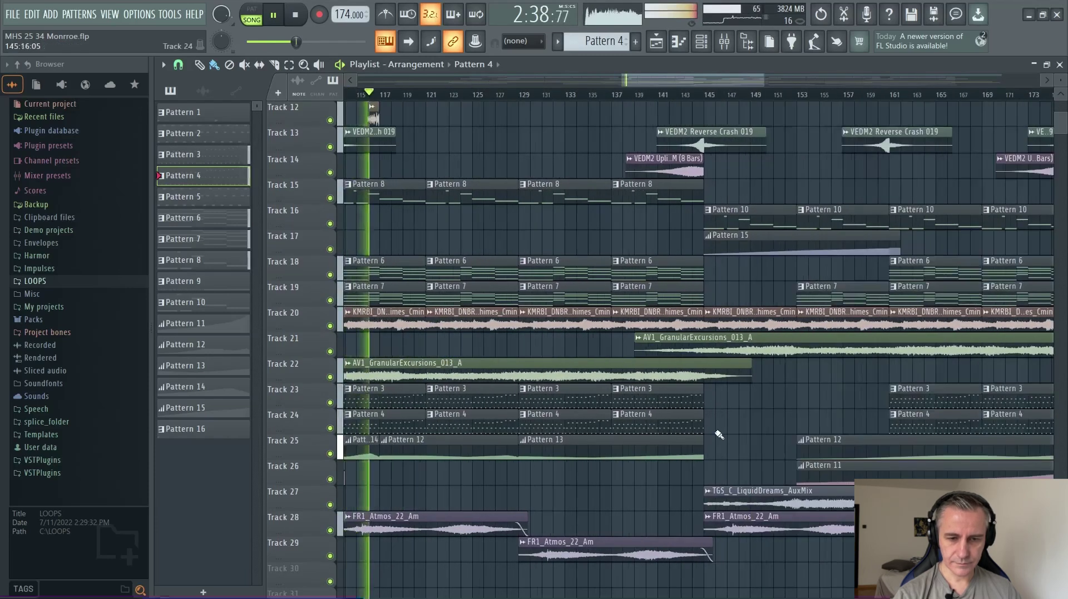
Listen to the end of the first drop and the start of the breakdown at bar 145, then stop playback
{"action": "scroll", "coordinate": [722, 431], "scroll_direction": "up", "scroll_amount": 6}
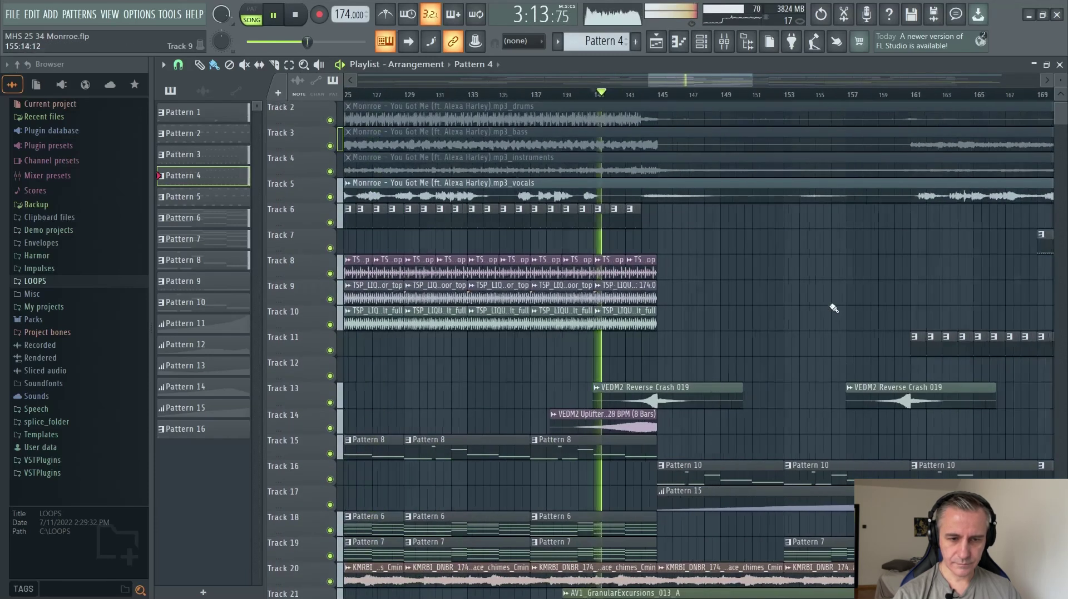
{"action": "scroll", "coordinate": [462, 371], "scroll_direction": "down", "scroll_amount": 9}
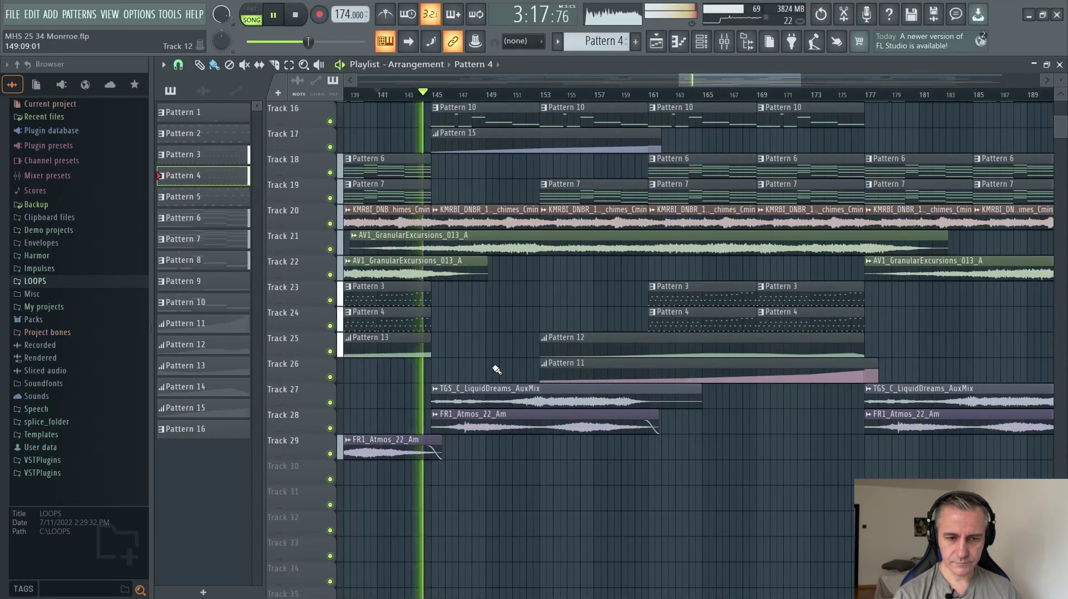
{"action": "scroll", "coordinate": [497, 370], "scroll_direction": "up", "scroll_amount": 2}
{"action": "scroll", "coordinate": [497, 370], "scroll_direction": "up", "scroll_amount": 8}
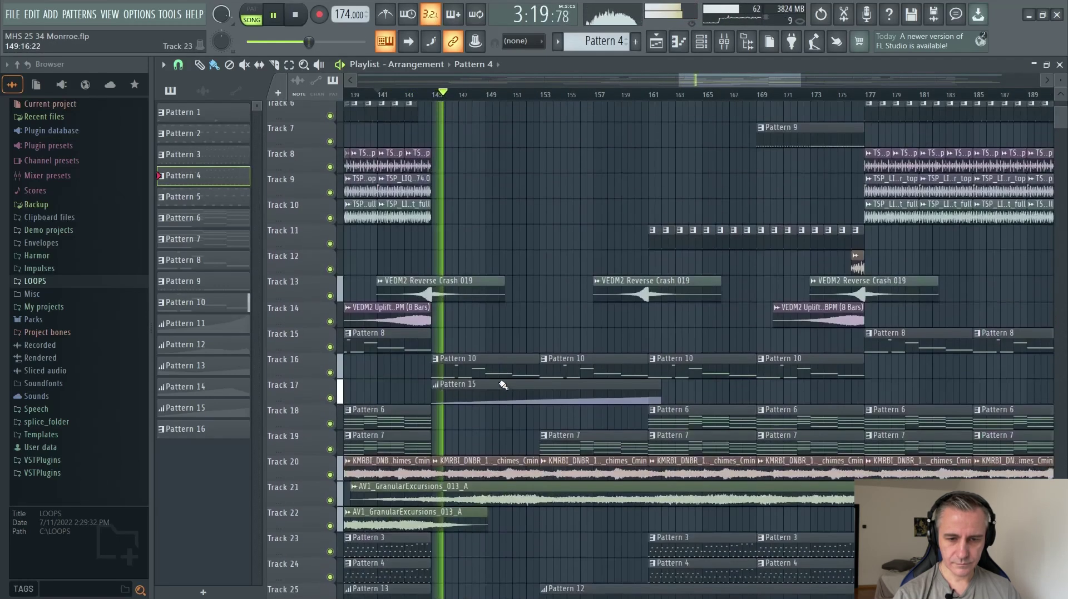
{"action": "scroll", "coordinate": [503, 385], "scroll_direction": "down", "scroll_amount": 6, "text": "ctrl"}
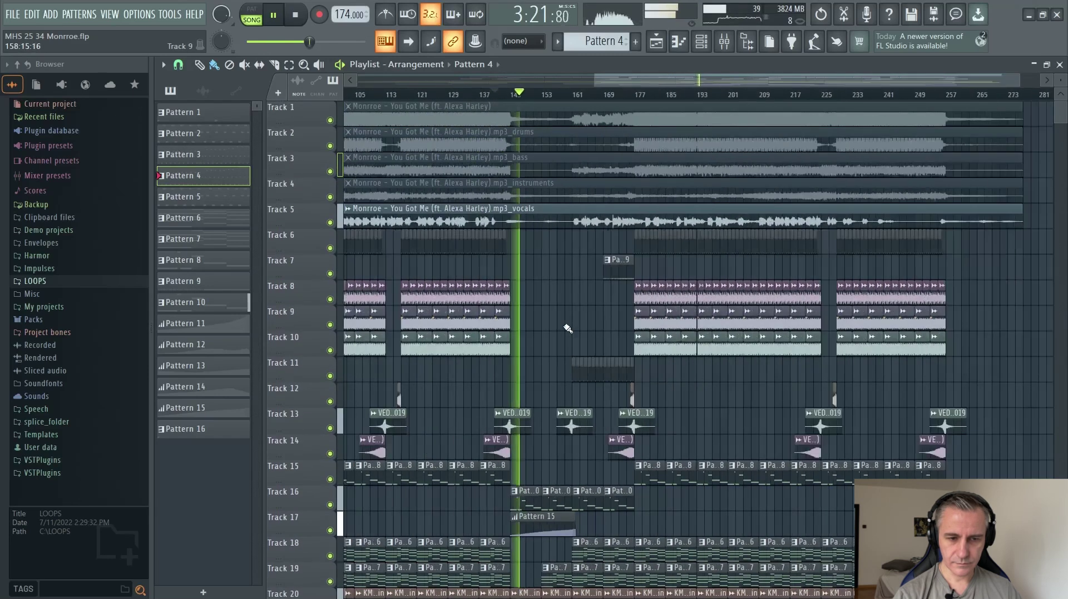
{"action": "key", "text": "space"}
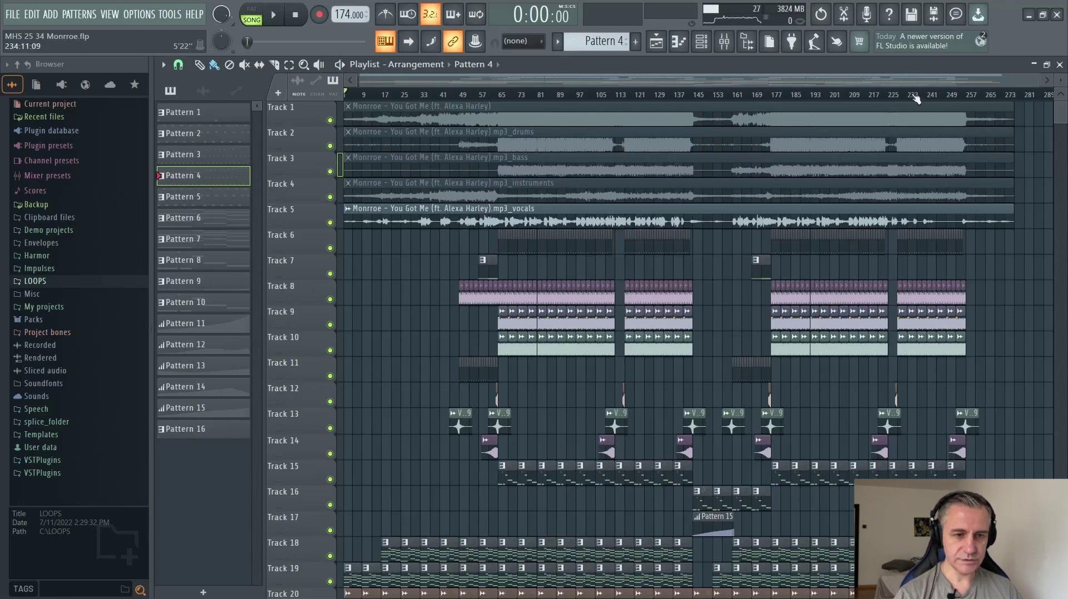
Shrink the playlist window to reveal the channel rack and leave only tracks 6 to 12 unmuted
{"action": "double_click", "coordinate": [909, 66]}
{"action": "scroll", "coordinate": [798, 364], "scroll_direction": "up", "scroll_amount": 4, "text": "ctrl"}
{"action": "scroll", "coordinate": [742, 384], "scroll_direction": "up", "scroll_amount": 6, "text": "ctrl"}
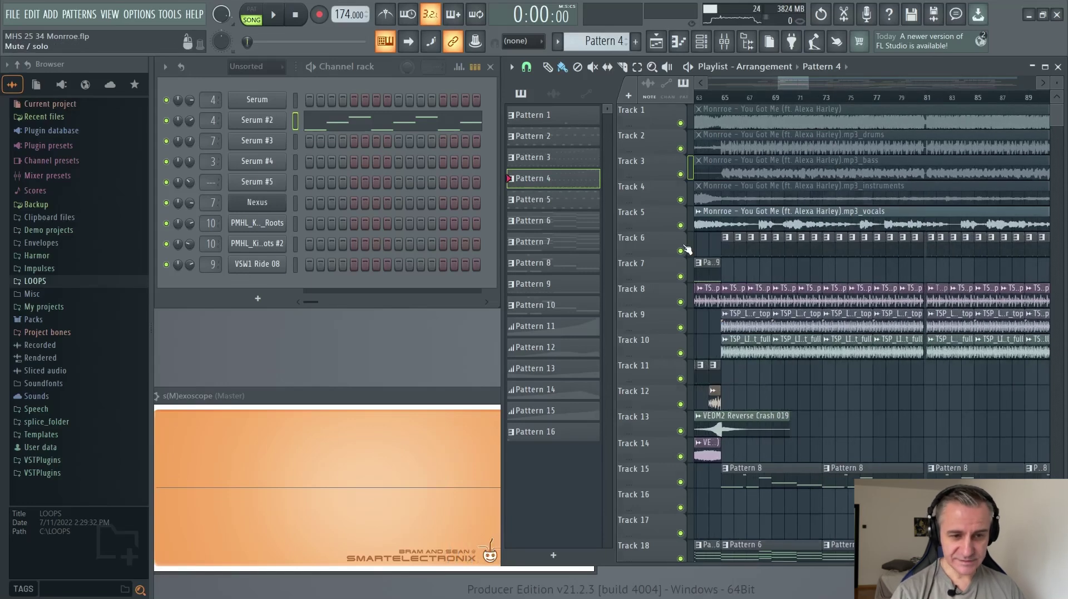
{"action": "left_click_drag", "start_coordinate": [684, 249], "coordinate": [683, 408]}
Set the playback position to the start of the first drop at bar 65
{"action": "scroll", "coordinate": [739, 393], "scroll_direction": "up", "scroll_amount": 5}
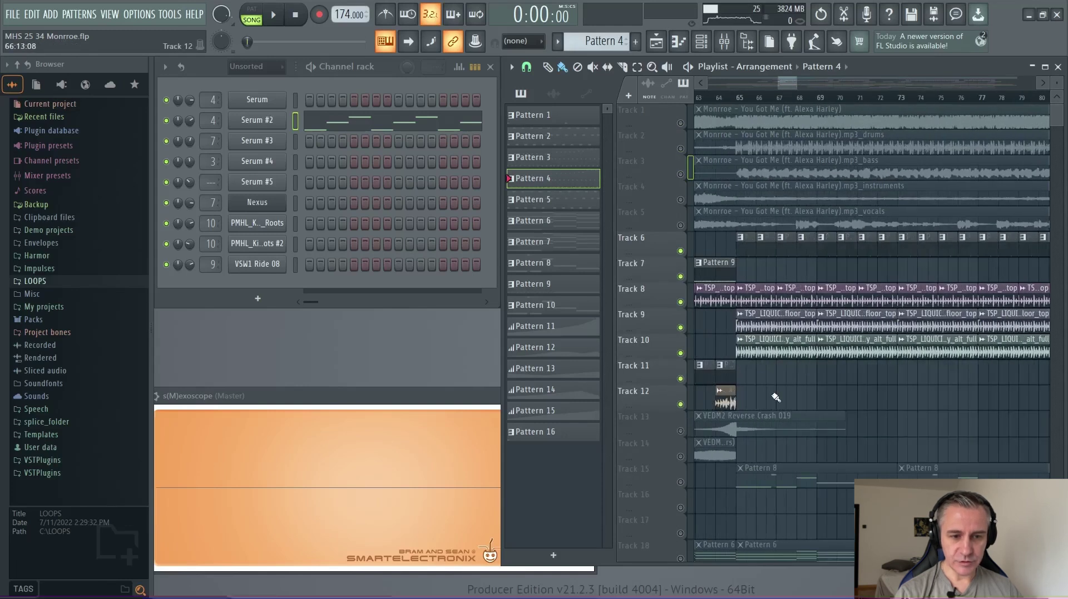
{"action": "scroll", "coordinate": [776, 397], "scroll_direction": "down", "scroll_amount": 4}
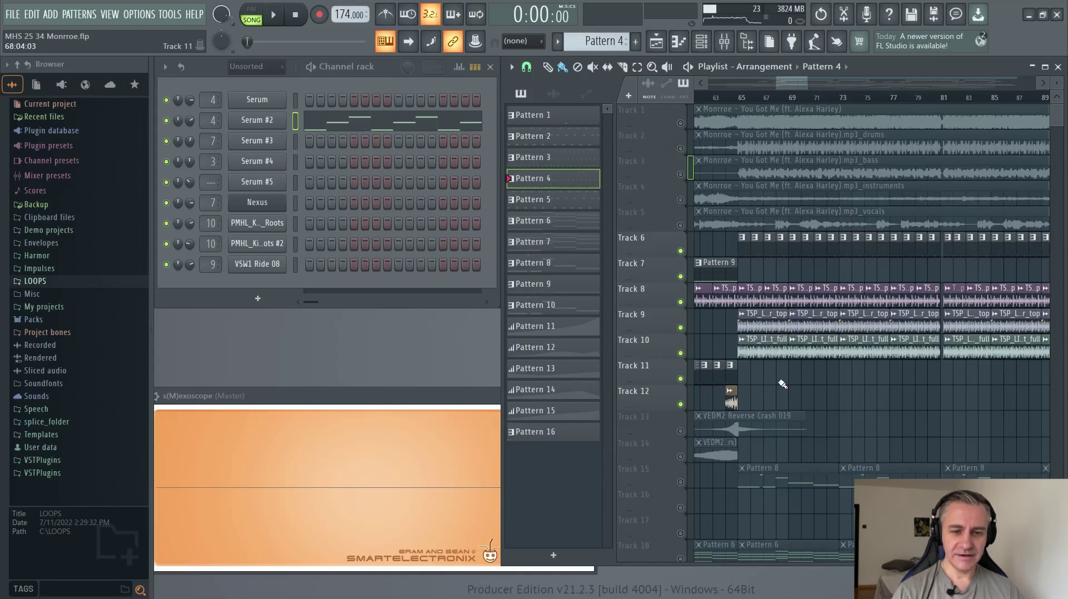
{"action": "left_click", "coordinate": [741, 99]}
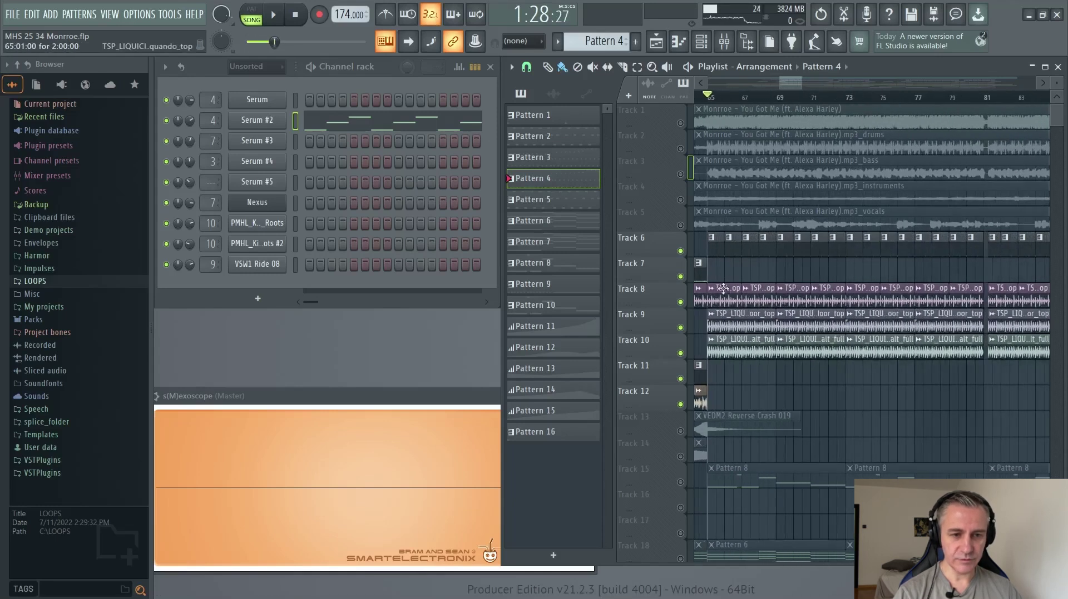
Maximize the playlist and play drum tracks 6 to 12 from the start of the build-up at bar 49
{"action": "scroll", "coordinate": [722, 288], "scroll_direction": "down", "scroll_amount": 2}
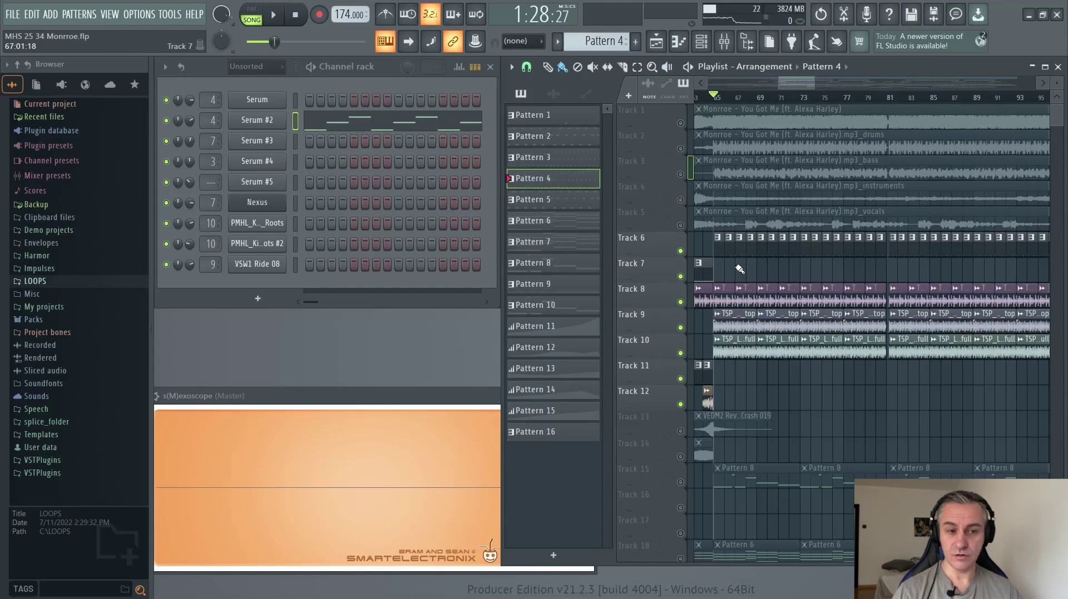
{"action": "left_click", "coordinate": [1044, 66]}
{"action": "scroll", "coordinate": [469, 168], "scroll_direction": "left", "scroll_amount": 4}
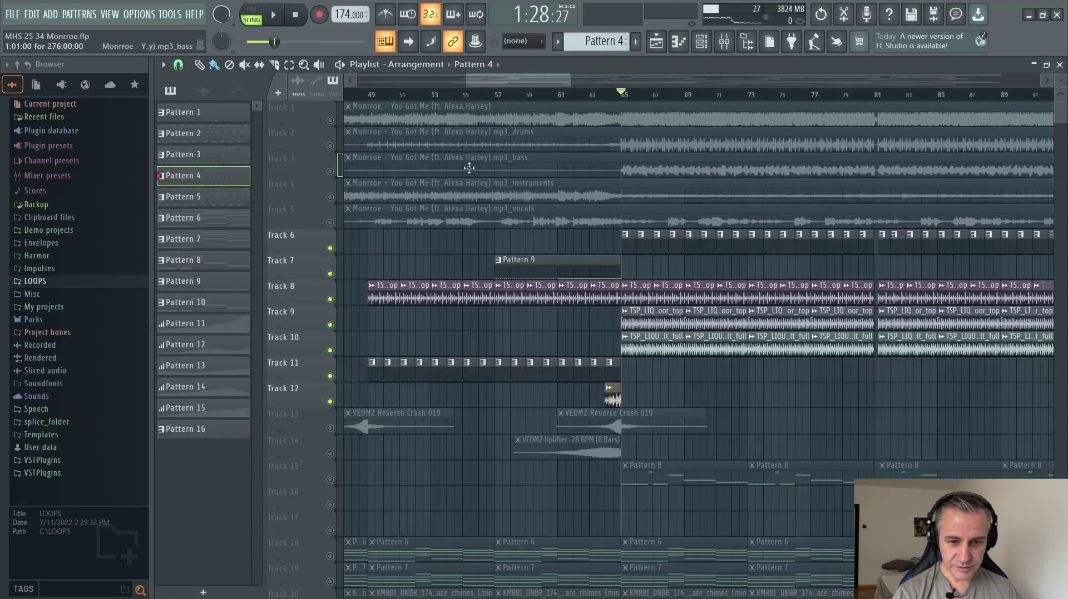
{"action": "left_click", "coordinate": [370, 96]}
{"action": "key", "text": "space"}
{"action": "scroll", "coordinate": [589, 293], "scroll_direction": "up", "scroll_amount": 4}
{"action": "scroll", "coordinate": [394, 191], "scroll_direction": "down", "scroll_amount": 3}
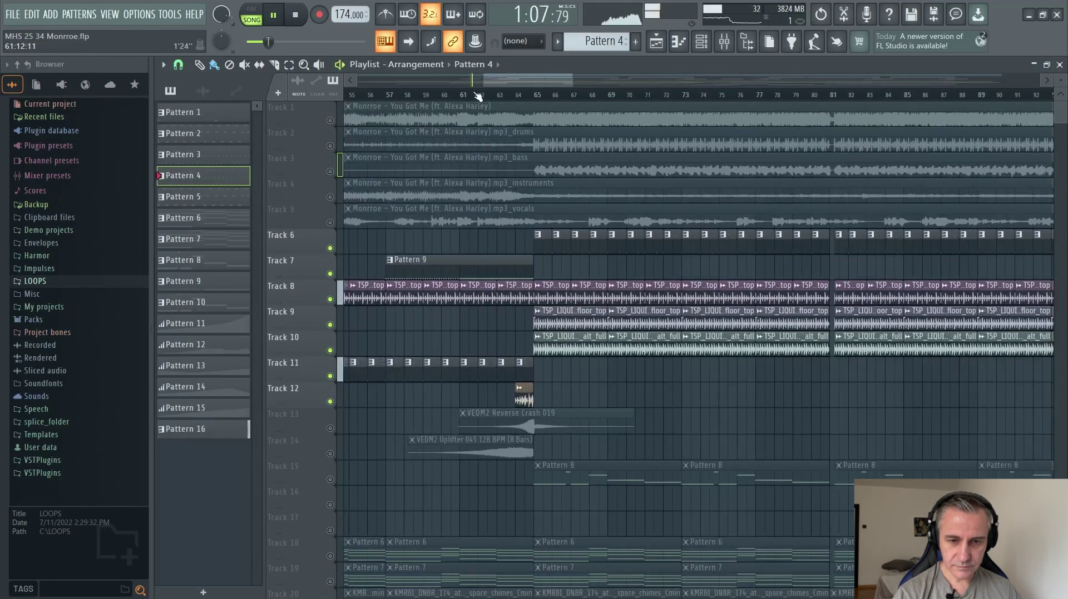
Jump playback to bar 63, listen through the drum fill into the first drop at bar 65, and stop playback
{"action": "left_click", "coordinate": [496, 92]}
{"action": "scroll", "coordinate": [592, 369], "scroll_direction": "up", "scroll_amount": 2}
{"action": "scroll", "coordinate": [591, 369], "scroll_direction": "right", "scroll_amount": 2}
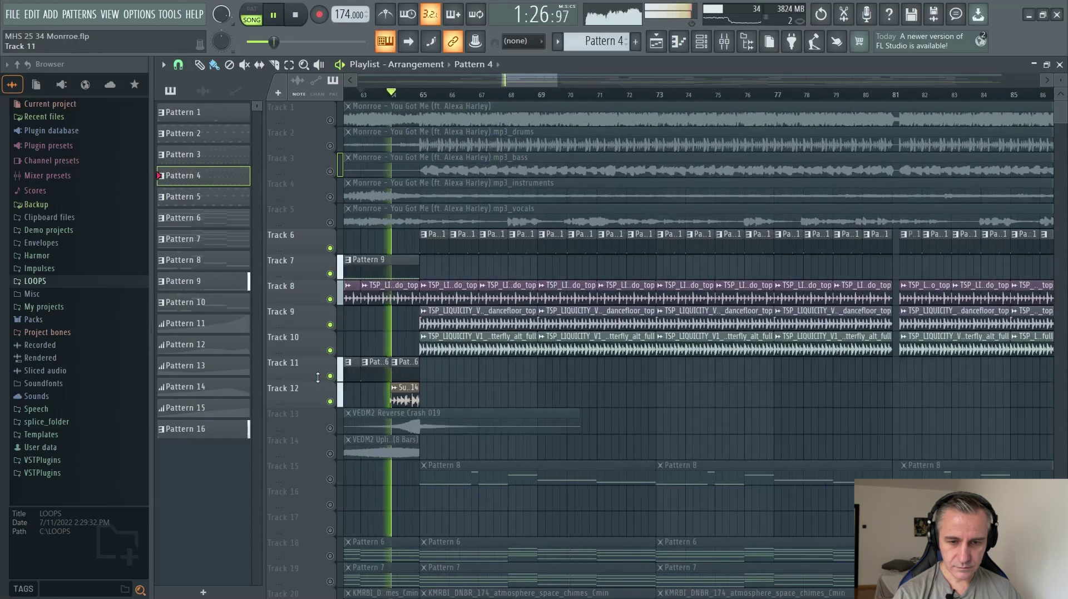
{"action": "scroll", "coordinate": [398, 369], "scroll_direction": "down", "scroll_amount": 4}
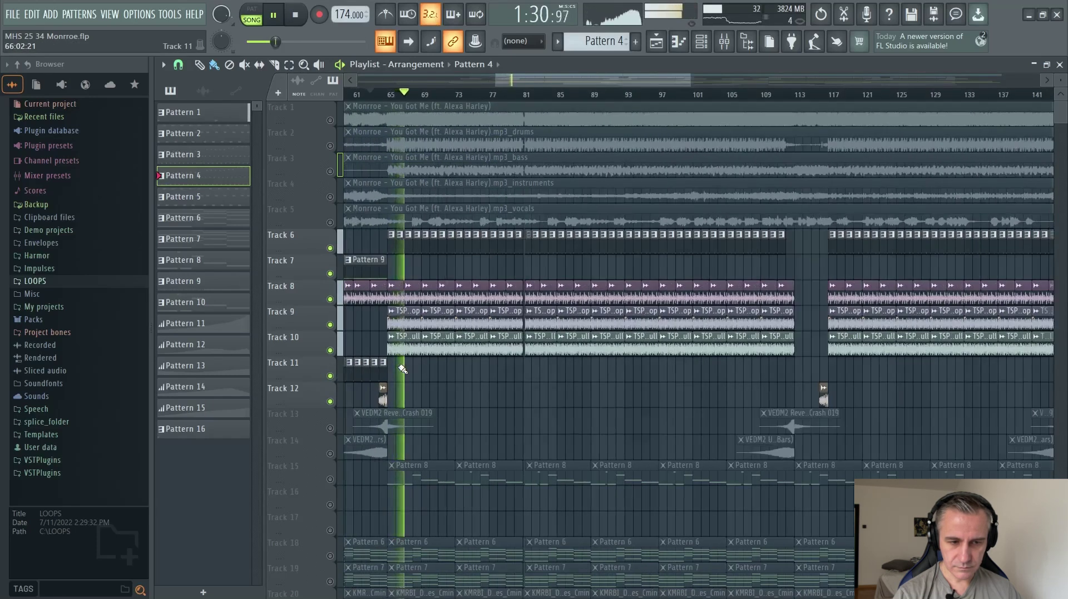
{"action": "key", "text": "space"}
{"action": "scroll", "coordinate": [345, 260], "scroll_direction": "up", "scroll_amount": 1}
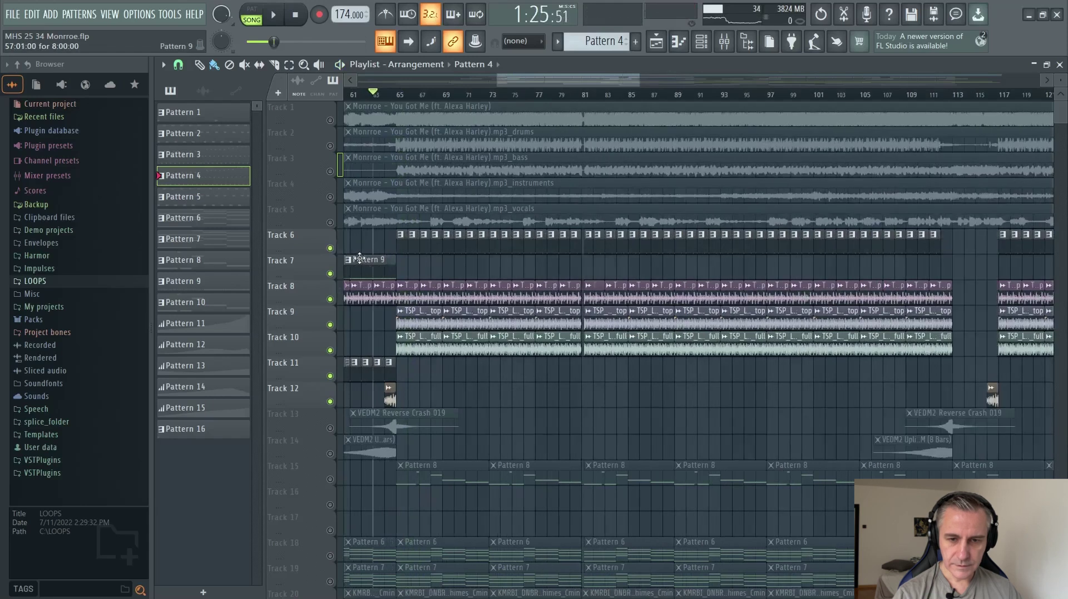
Solo track 6 and play it from the start of the first drop at bar 65
{"action": "right_click", "coordinate": [330, 249]}
{"action": "left_click", "coordinate": [399, 94]}
{"action": "right_click", "coordinate": [330, 249]}
{"action": "key", "text": "space"}
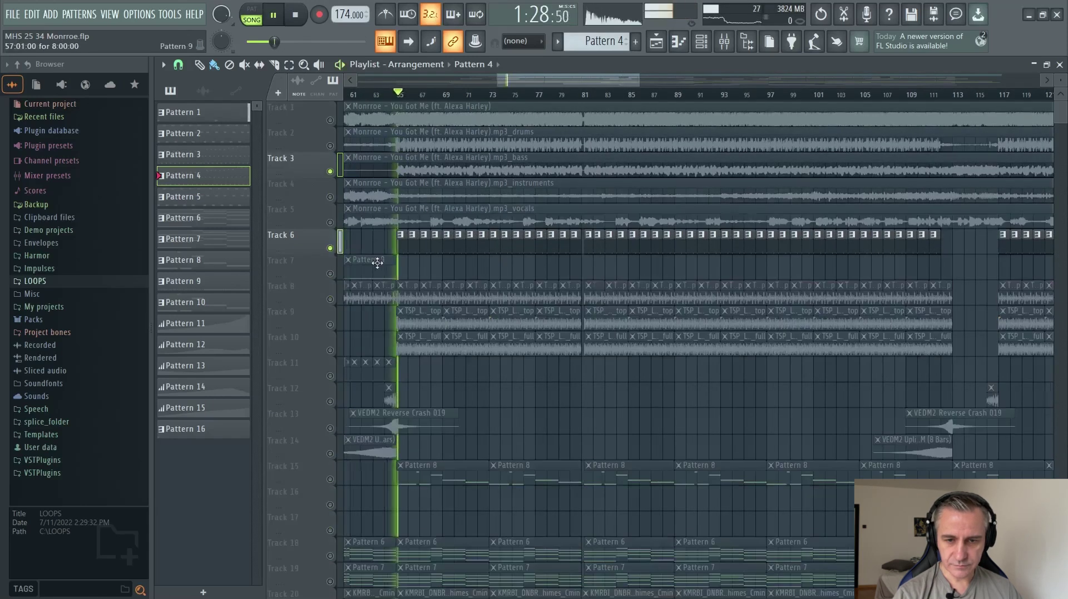
Shrink the playlist window, select Pattern 1 to examine its kick steps in the channel rack, and stop playback
{"action": "scroll", "coordinate": [423, 266], "scroll_direction": "up", "scroll_amount": 5}
{"action": "double_click", "coordinate": [849, 65]}
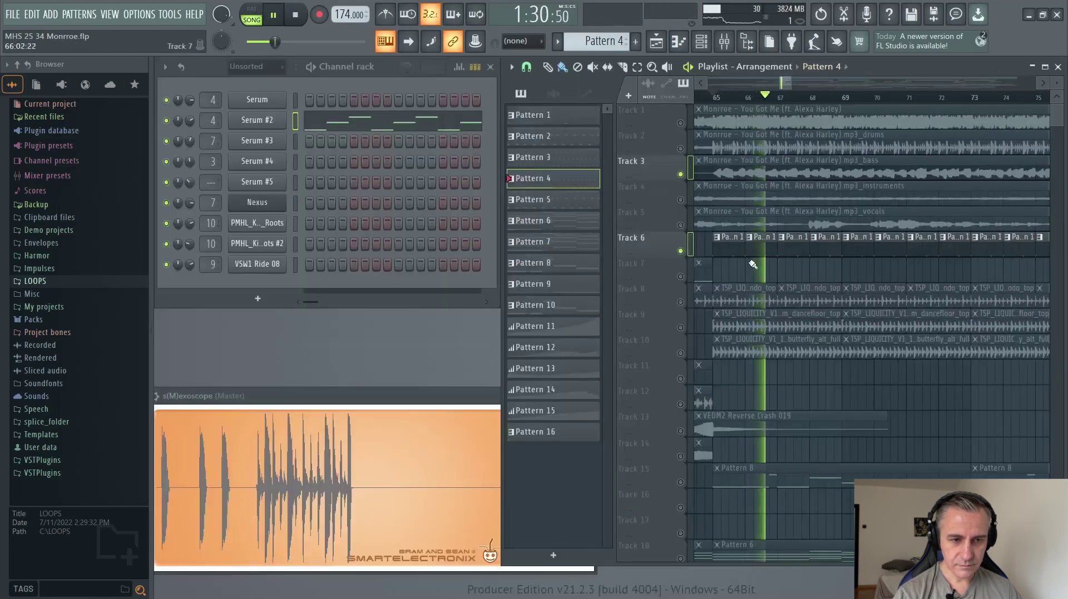
{"action": "left_click", "coordinate": [553, 114]}
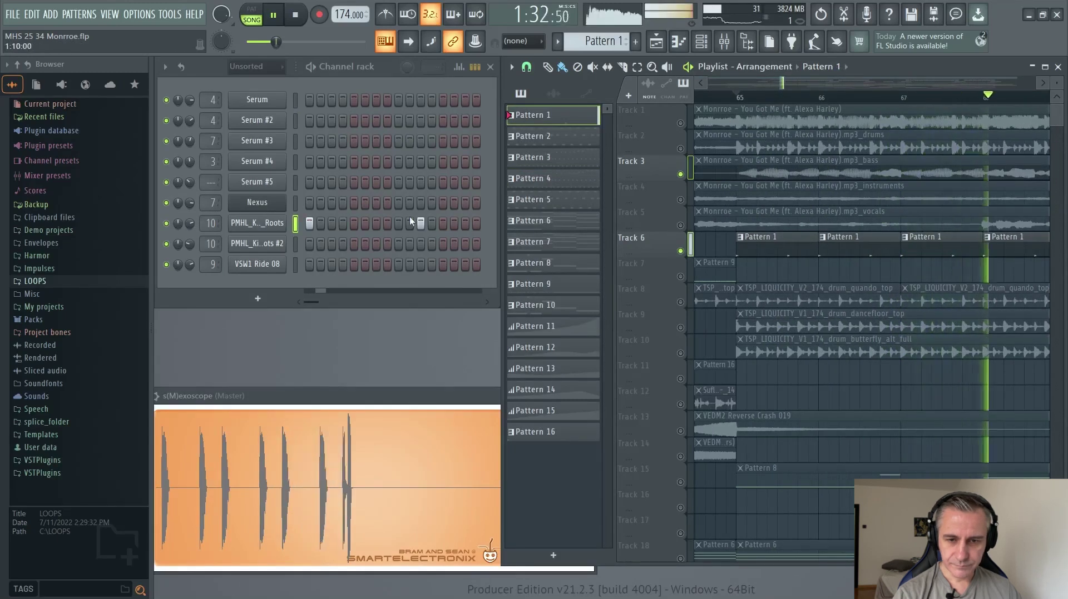
{"action": "key", "text": "space"}
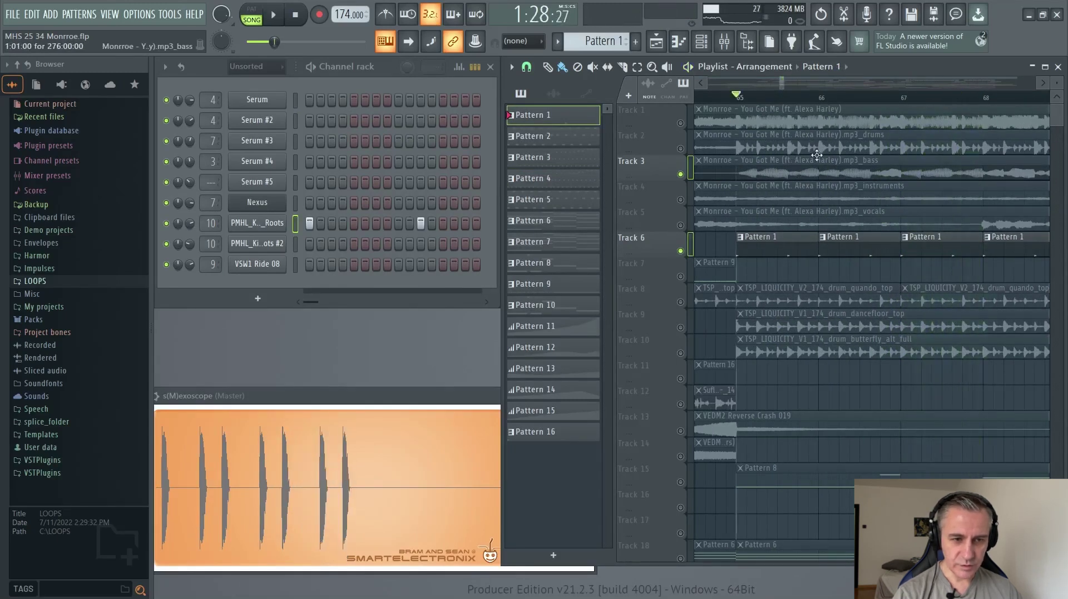
Maximize the playlist and turn all tracks back on to compare the muted original stems with the drum loops at bar 65
{"action": "left_click", "coordinate": [1045, 66]}
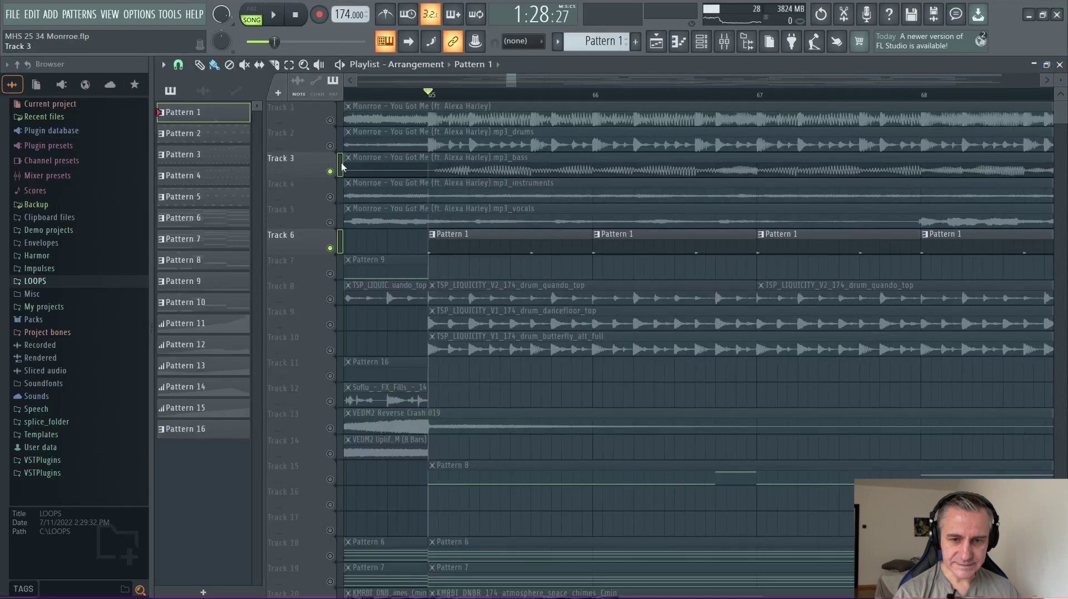
{"action": "right_click", "coordinate": [332, 148]}
{"action": "right_click", "coordinate": [332, 149]}
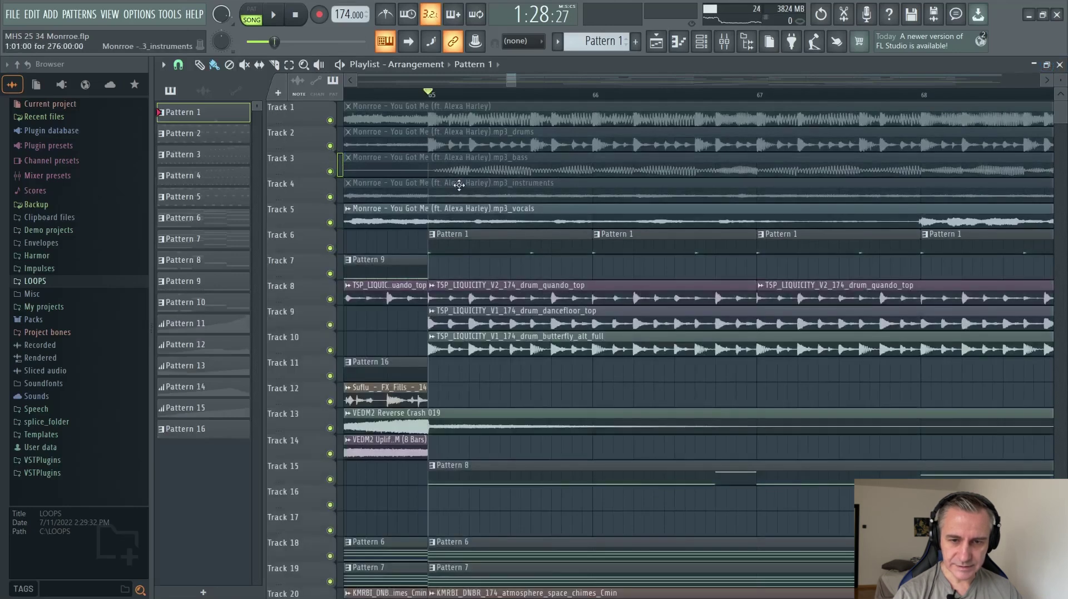
{"action": "scroll", "coordinate": [434, 110], "scroll_direction": "down", "scroll_amount": 3}
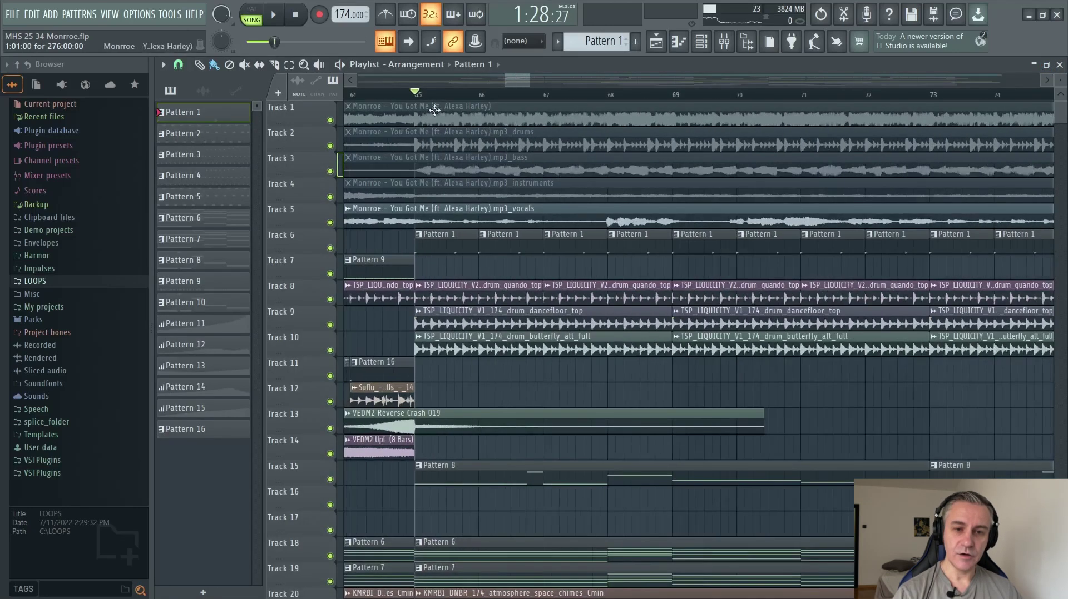
{"action": "scroll", "coordinate": [456, 114], "scroll_direction": "down", "scroll_amount": 2}
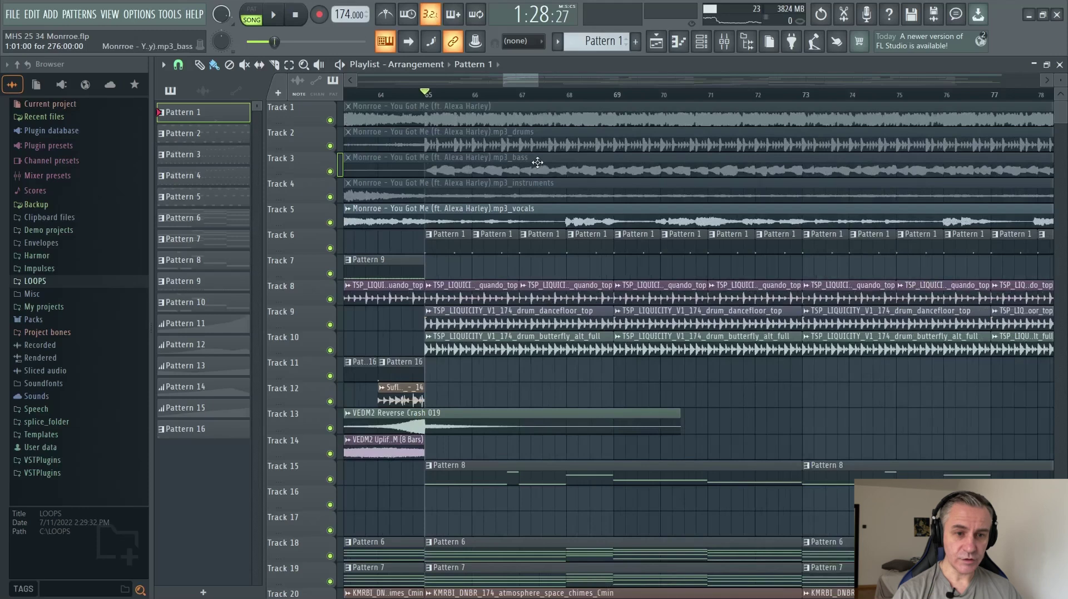
{"action": "scroll", "coordinate": [537, 161], "scroll_direction": "up", "scroll_amount": 8}
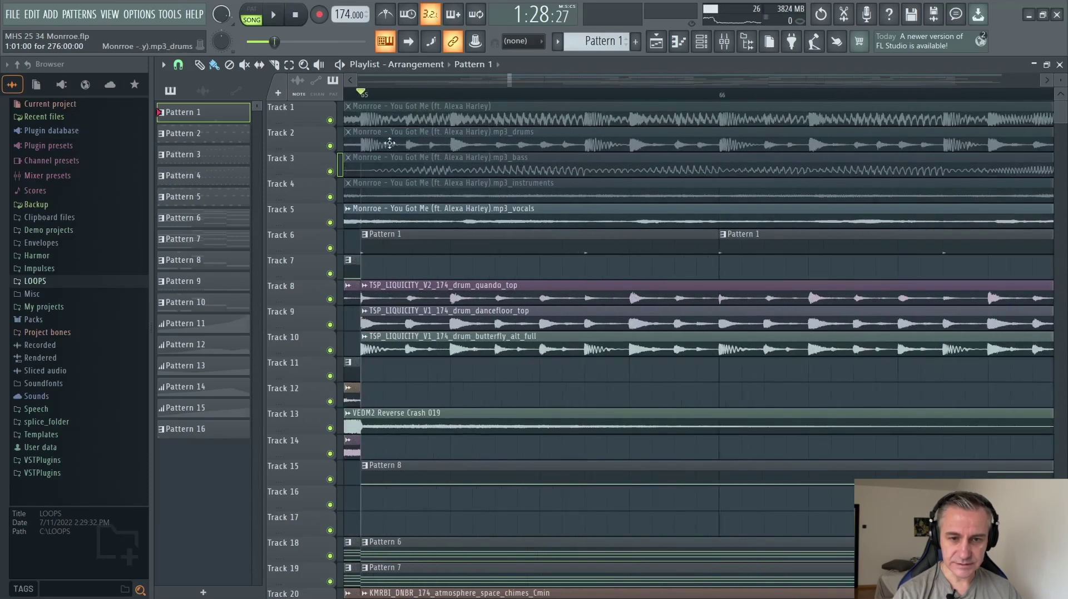
Solo track 2, unmute the original mp3_drums clip, and listen to it from bar 65 before stopping playback
{"action": "right_click", "coordinate": [333, 146]}
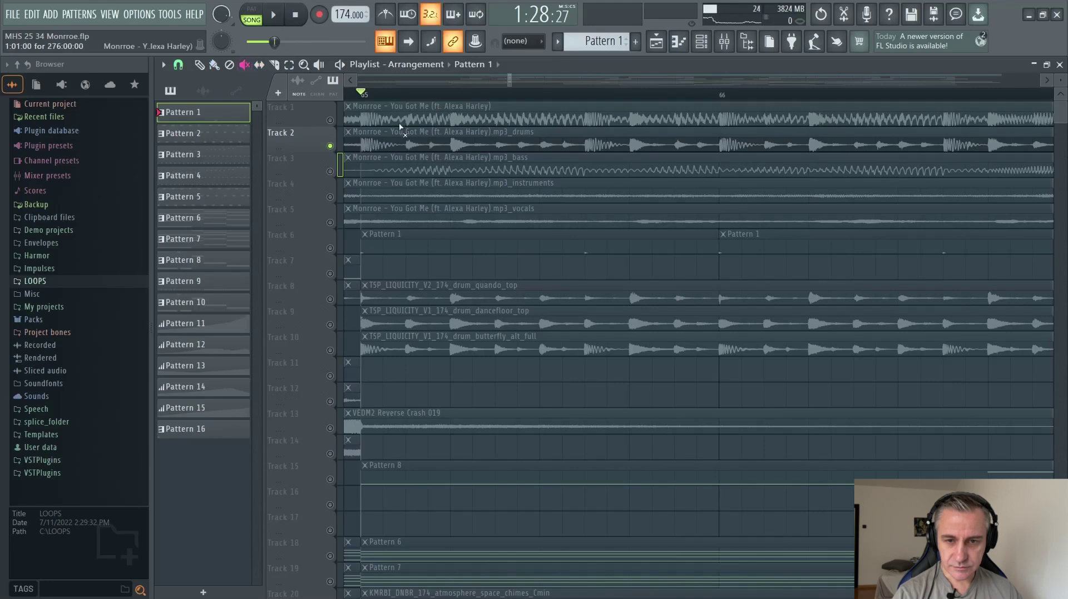
{"action": "scroll", "coordinate": [442, 158], "scroll_direction": "down", "scroll_amount": 5}
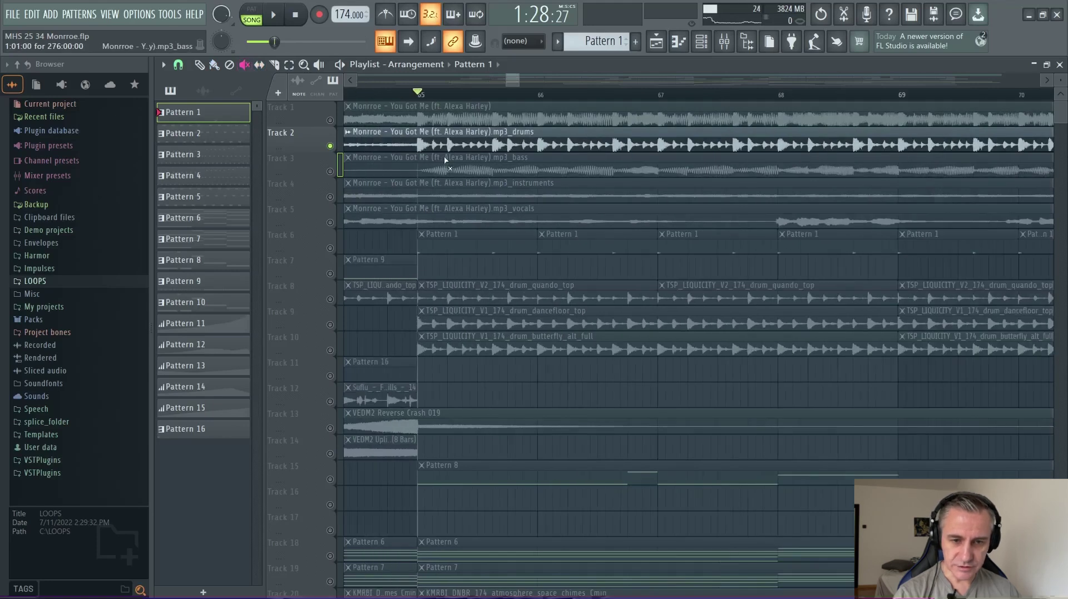
{"action": "scroll", "coordinate": [443, 159], "scroll_direction": "up", "scroll_amount": 3}
{"action": "key", "text": "space"}
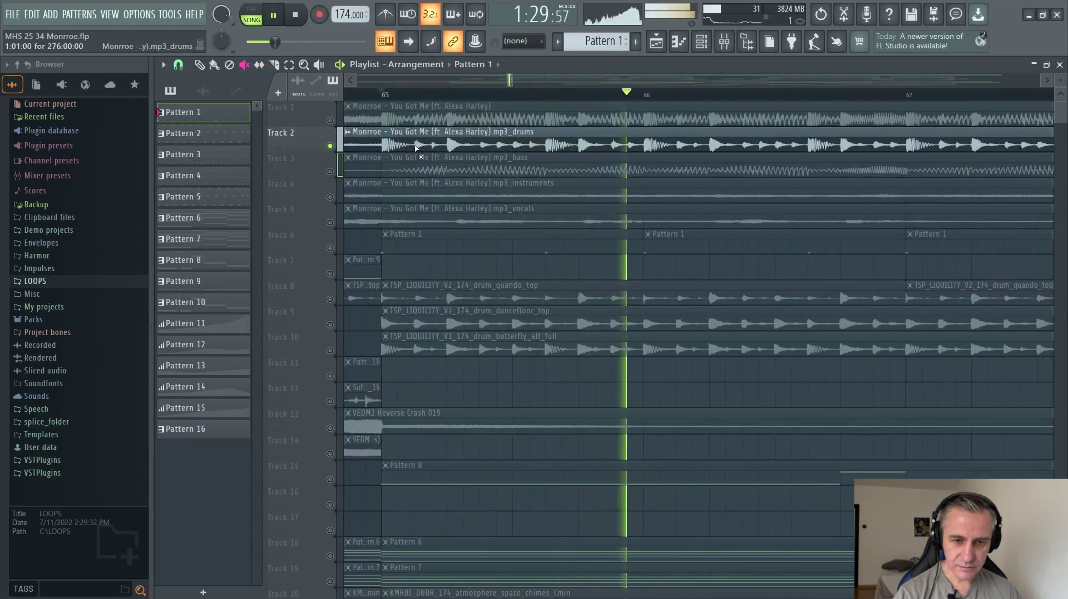
{"action": "scroll", "coordinate": [416, 148], "scroll_direction": "down", "scroll_amount": 2}
{"action": "key", "text": "space"}
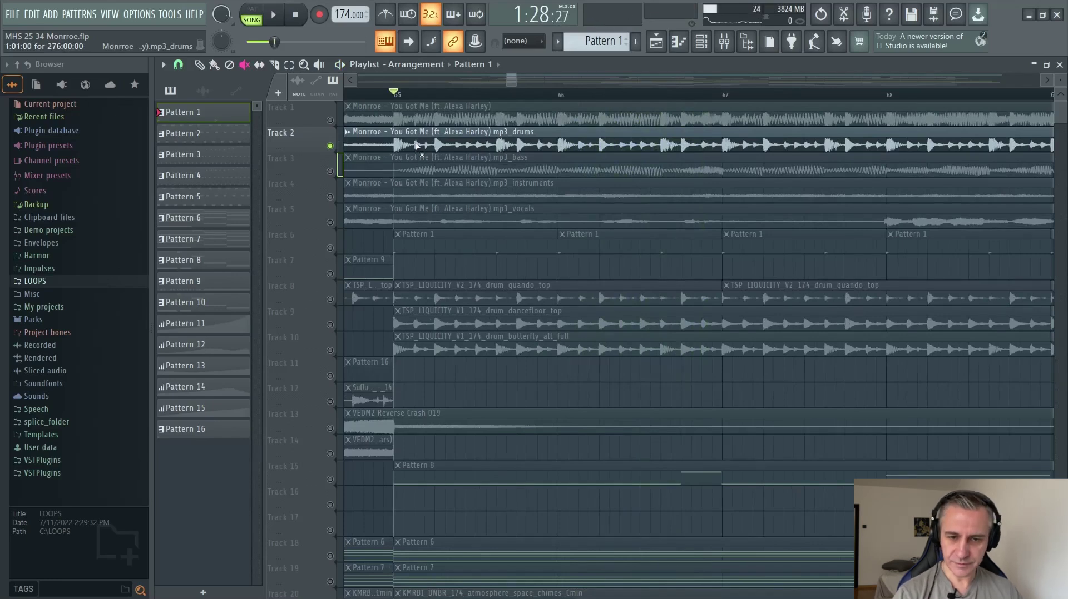
Mute the original drums clip again, solo track 7, and play its Pattern 9 clip from bar 61
{"action": "scroll", "coordinate": [398, 142], "scroll_direction": "up", "scroll_amount": 3}
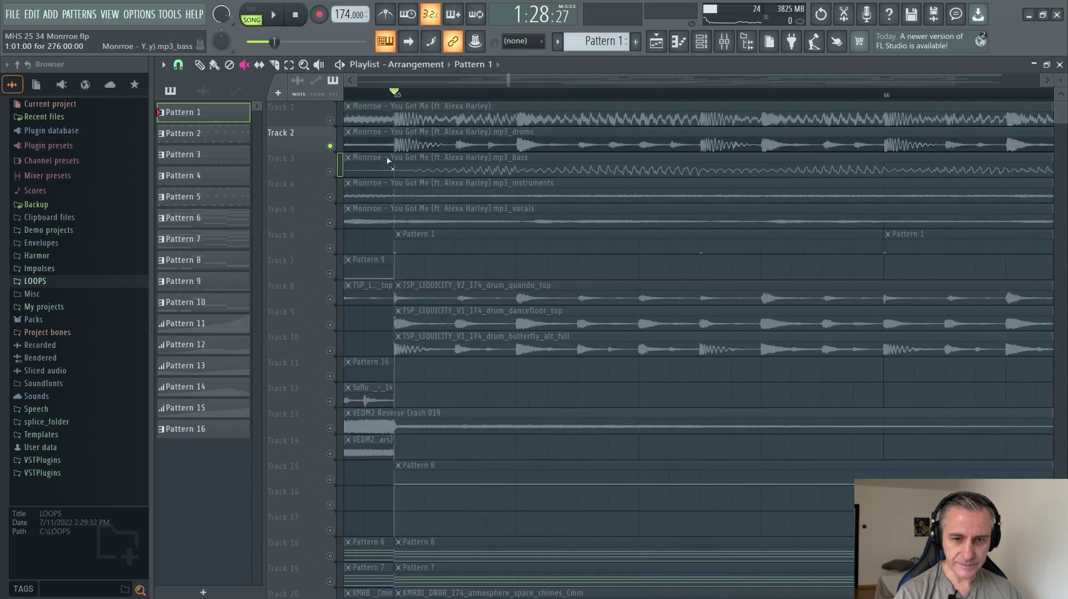
{"action": "scroll", "coordinate": [526, 261], "scroll_direction": "down", "scroll_amount": 5}
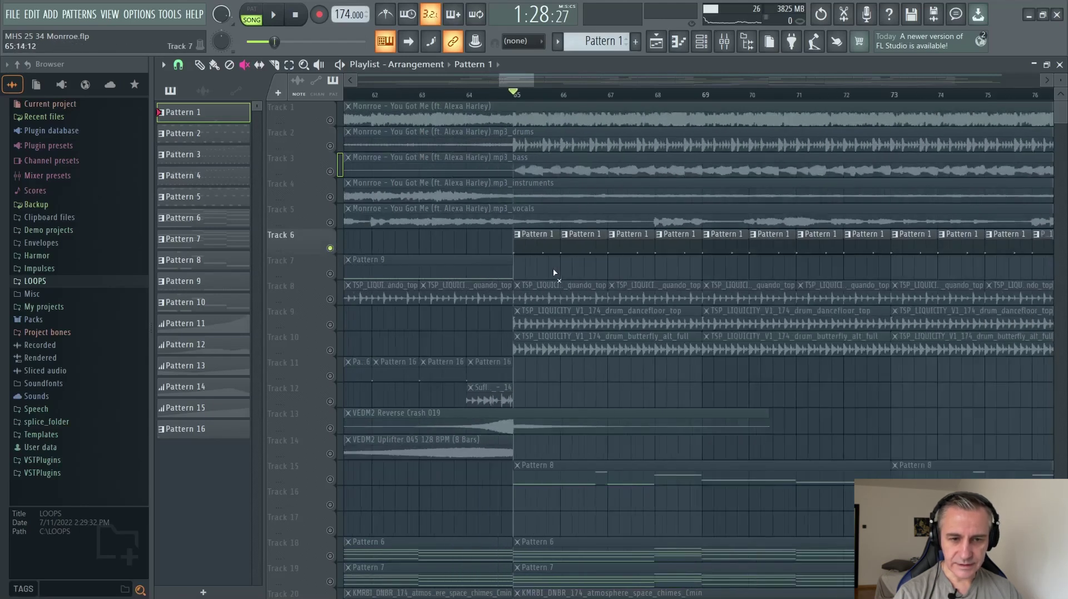
{"action": "scroll", "coordinate": [562, 261], "scroll_direction": "down", "scroll_amount": 4}
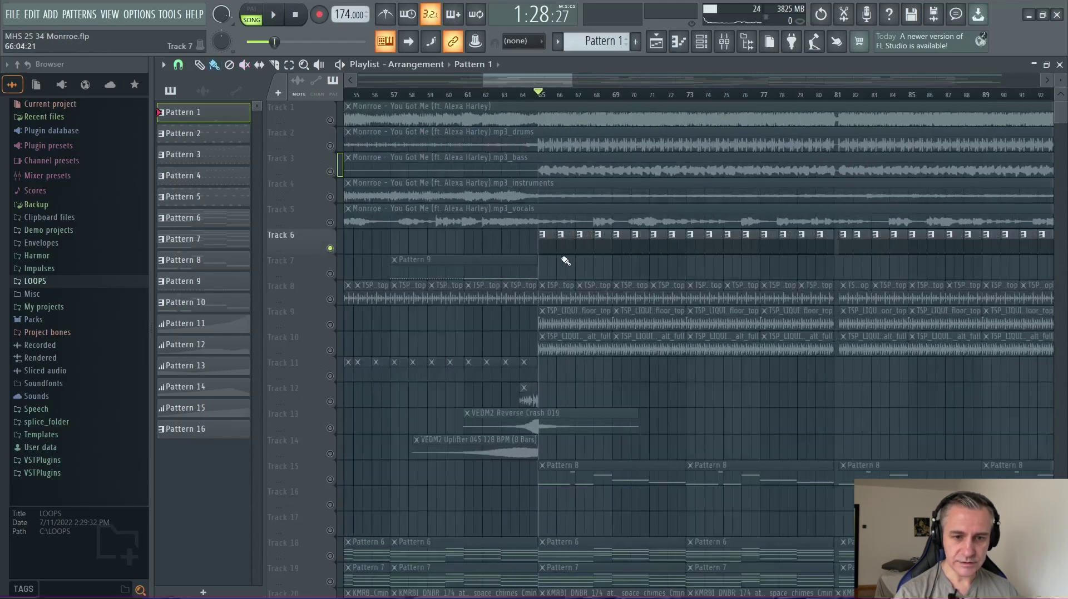
{"action": "scroll", "coordinate": [396, 119], "scroll_direction": "up", "scroll_amount": 4}
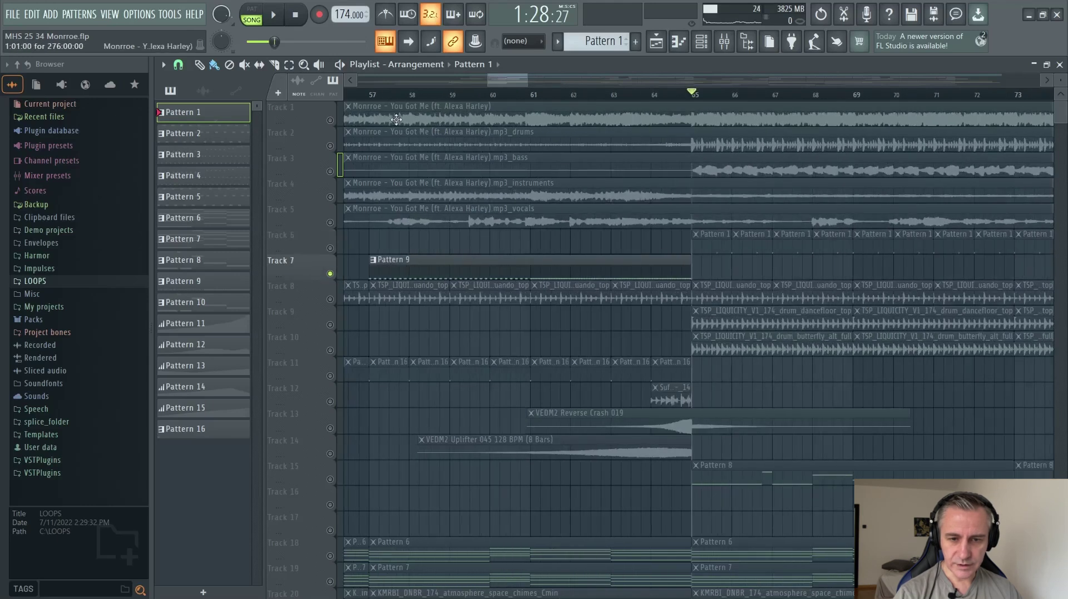
{"action": "key", "text": "space"}
{"action": "left_click", "coordinate": [532, 96]}
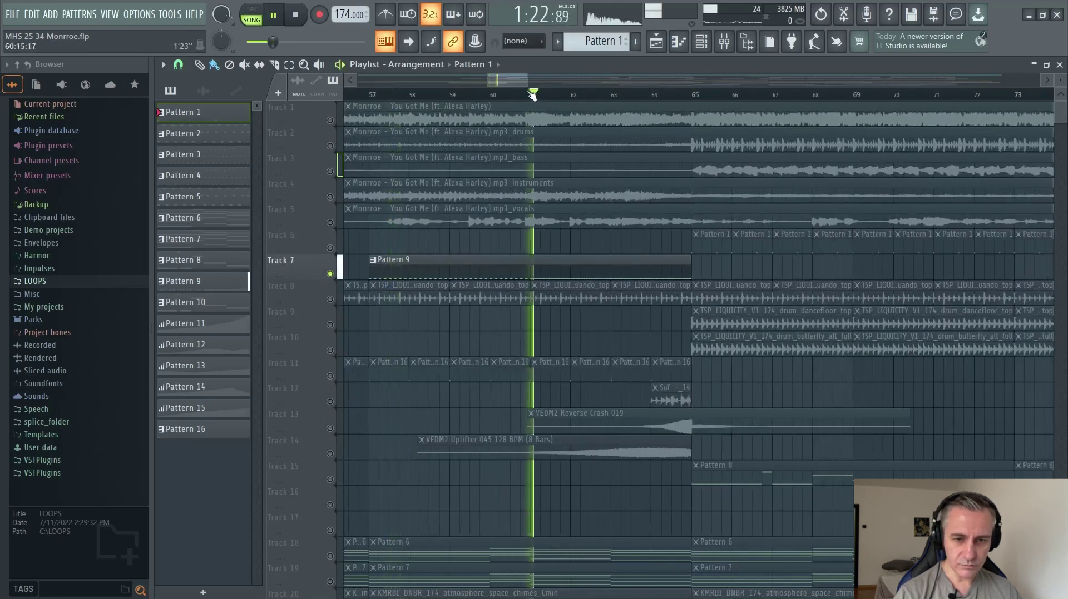
Shrink the playlist, select Pattern 9, examine the PMHL_Kick_Roots #2 notes and velocities in the piano roll, and stop playback
{"action": "double_click", "coordinate": [786, 63]}
{"action": "left_click", "coordinate": [825, 262]}
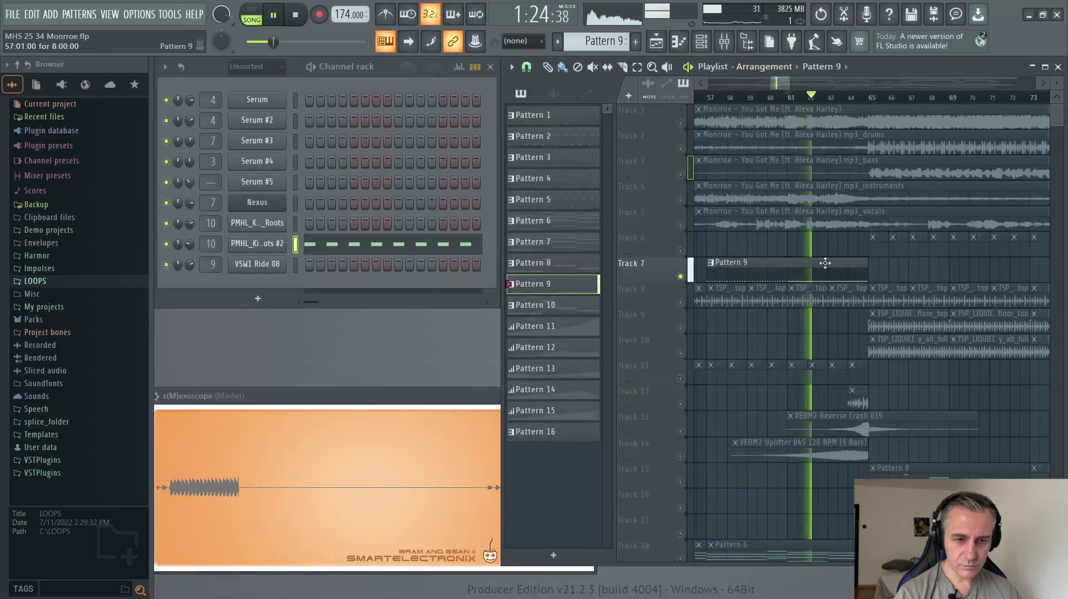
{"action": "left_click", "coordinate": [373, 244]}
{"action": "scroll", "coordinate": [671, 340], "scroll_direction": "up", "scroll_amount": 3, "text": "ctrl"}
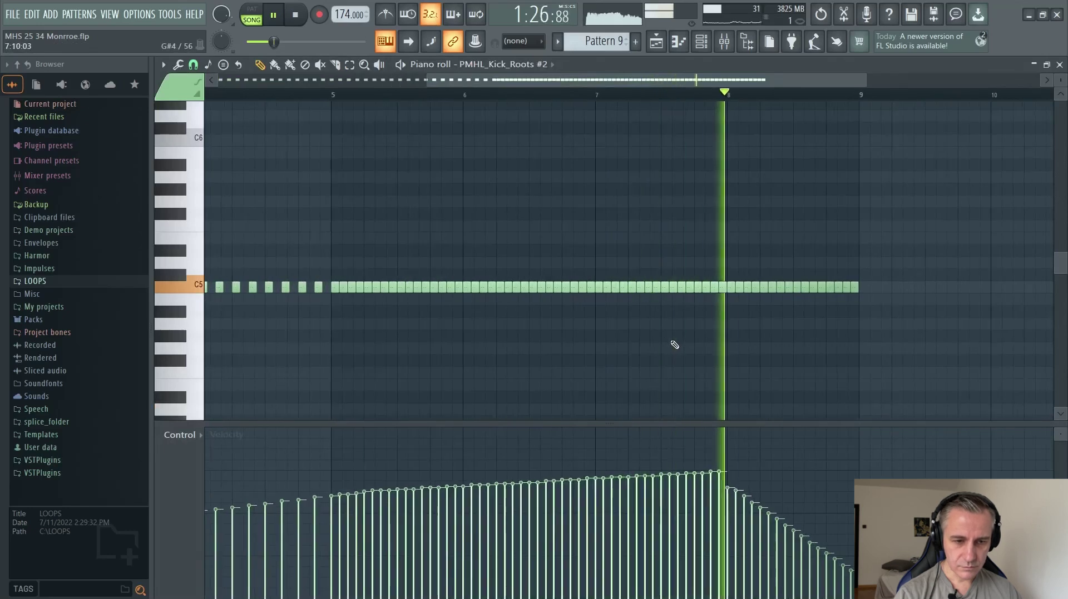
{"action": "key", "text": "F7"}
{"action": "key", "text": "space"}
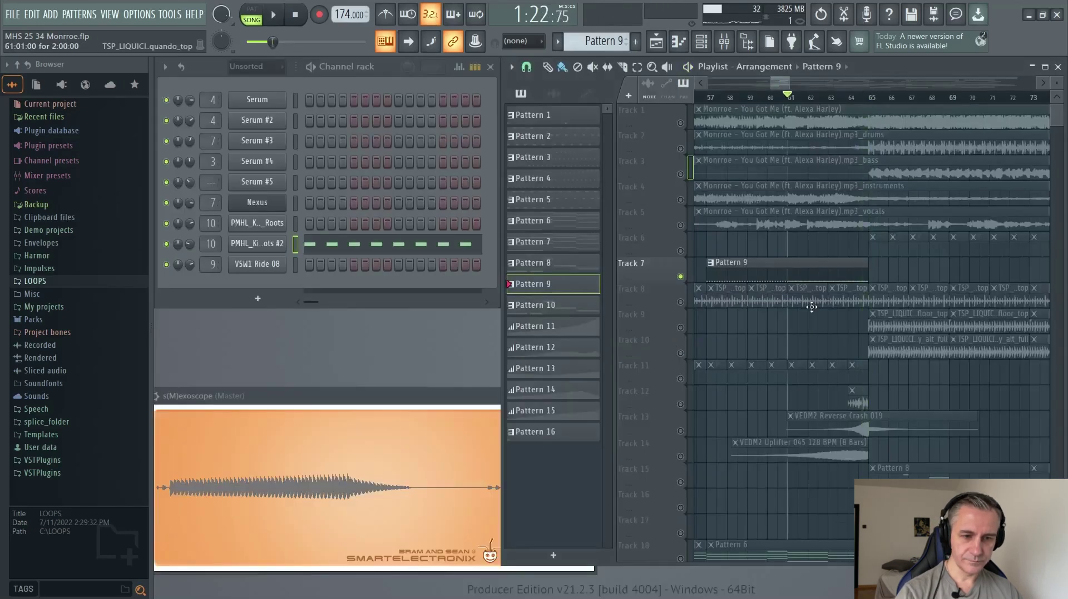
Check the PMHL_Kick_Roots #2 sampler channel in the channel rack
{"action": "scroll", "coordinate": [785, 253], "scroll_direction": "up", "scroll_amount": 1, "text": "ctrl"}
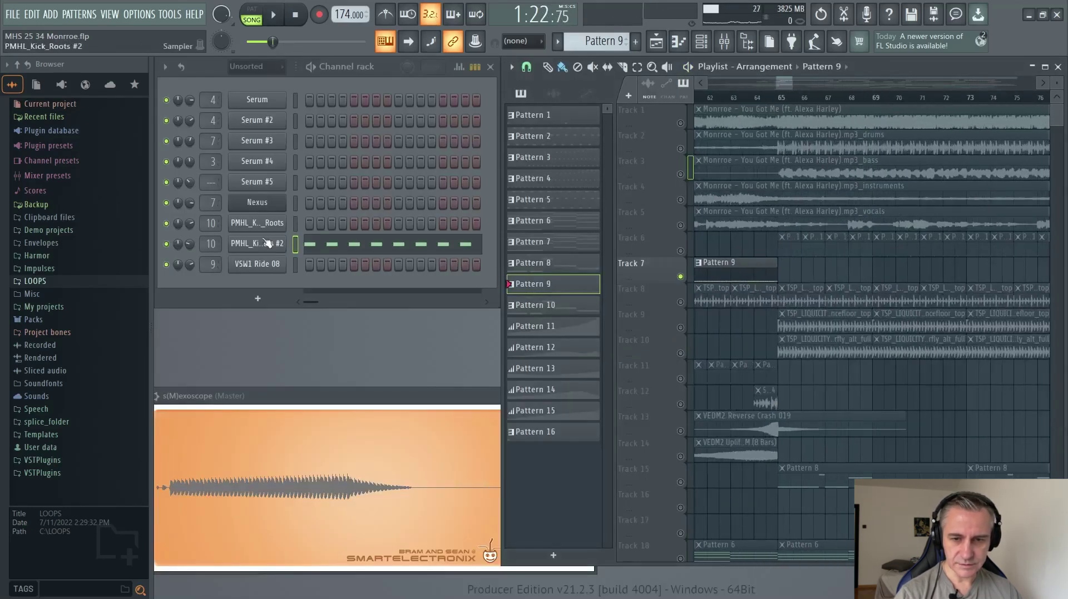
{"action": "left_click", "coordinate": [234, 245]}
{"action": "left_click", "coordinate": [257, 246]}
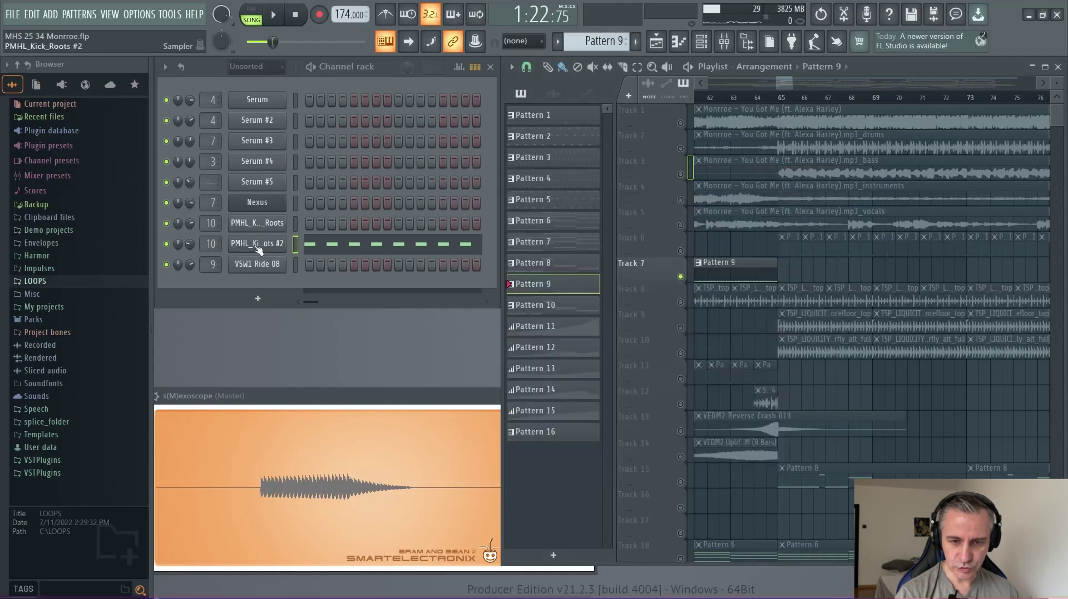
Solo track 8 and play its drum_quando_top loop from bar 65
{"action": "left_click", "coordinate": [685, 304]}
{"action": "scroll", "coordinate": [853, 278], "scroll_direction": "down", "scroll_amount": 3}
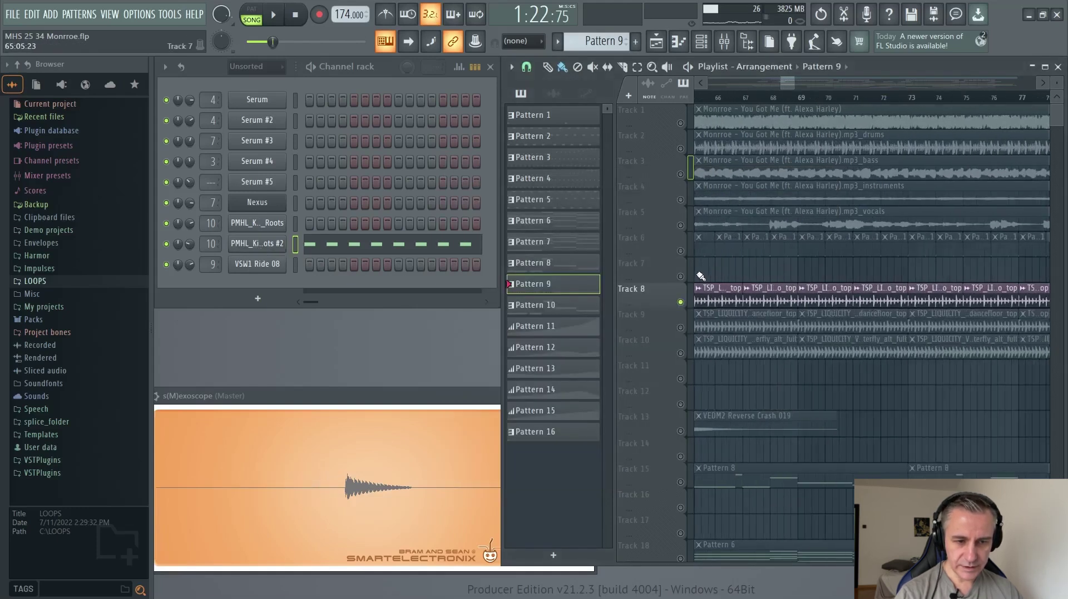
{"action": "scroll", "coordinate": [726, 107], "scroll_direction": "up", "scroll_amount": 1}
{"action": "left_click", "coordinate": [726, 107]}
{"action": "key", "text": "space"}
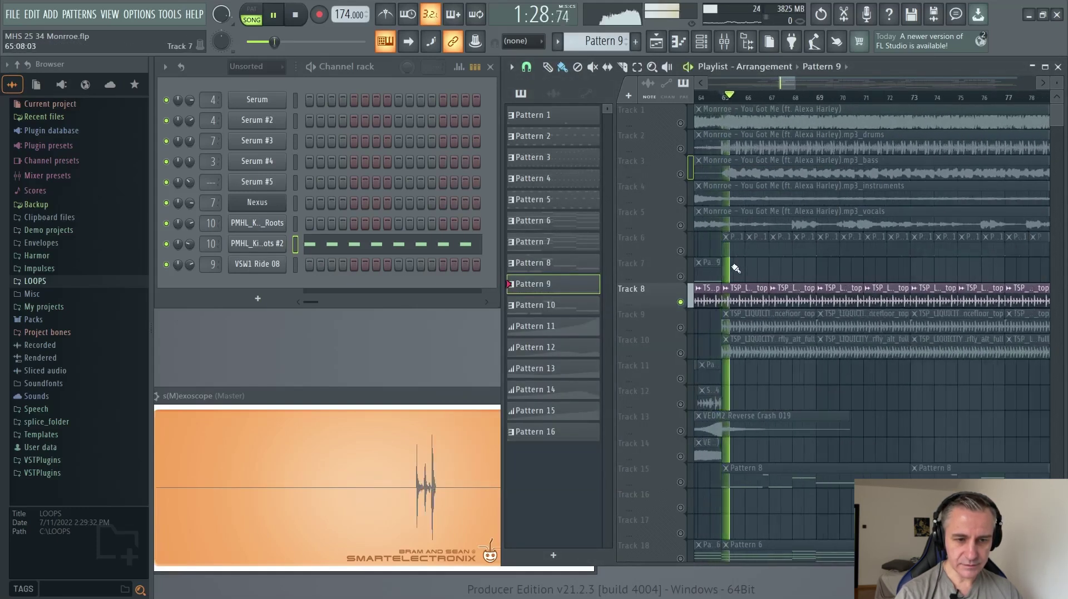
Solo track 9 and then track 10 to hear the dancefloor_top and butterfly_alt_full loops, and stop playback
{"action": "left_click", "coordinate": [682, 330]}
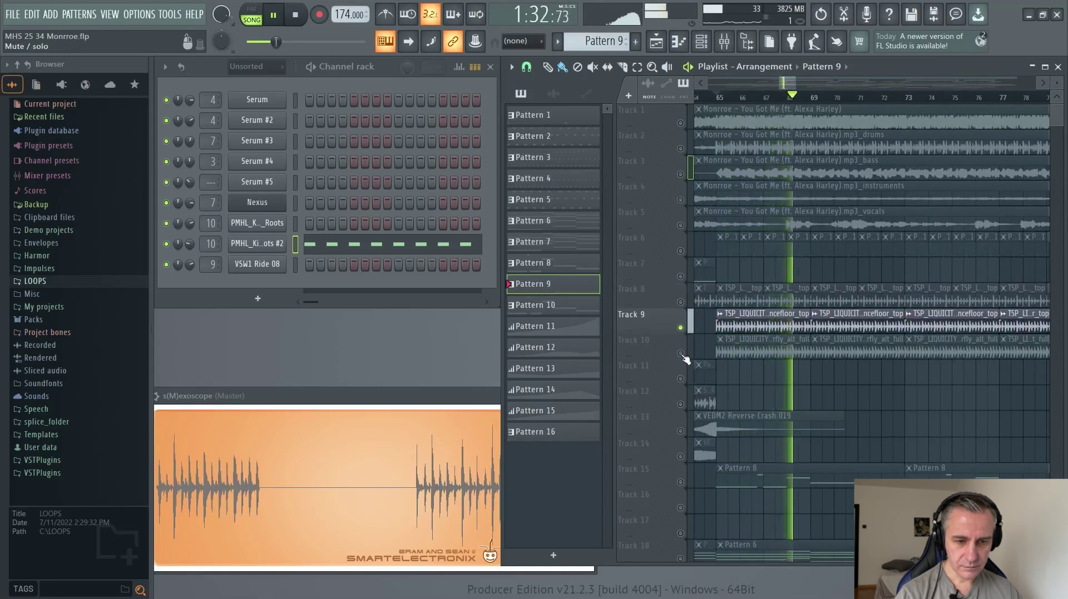
{"action": "left_click", "coordinate": [681, 354]}
{"action": "scroll", "coordinate": [732, 354], "scroll_direction": "down", "scroll_amount": 2}
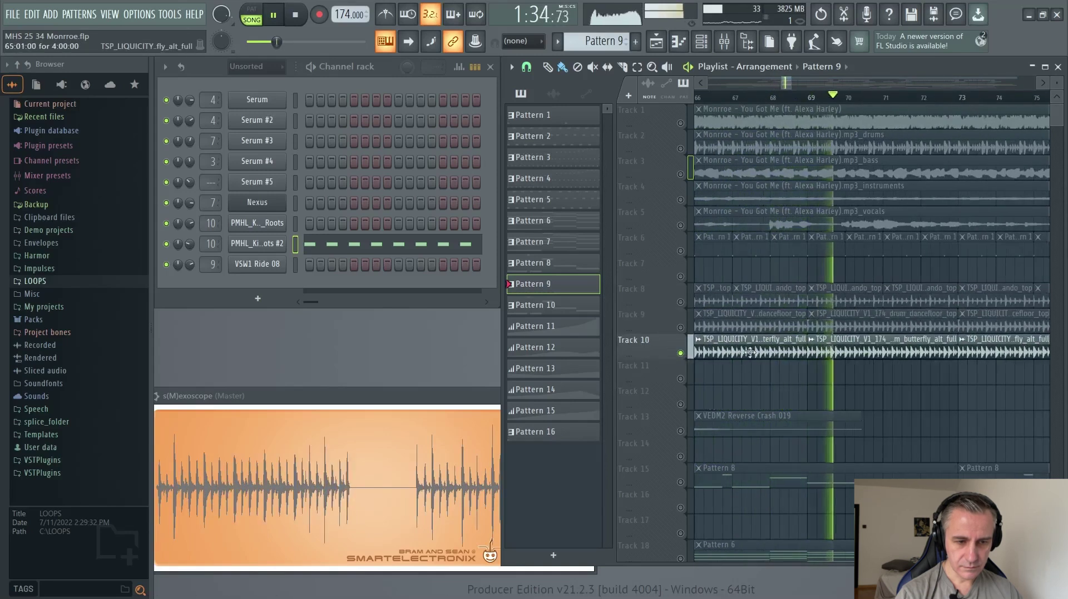
{"action": "scroll", "coordinate": [878, 354], "scroll_direction": "down", "scroll_amount": 4}
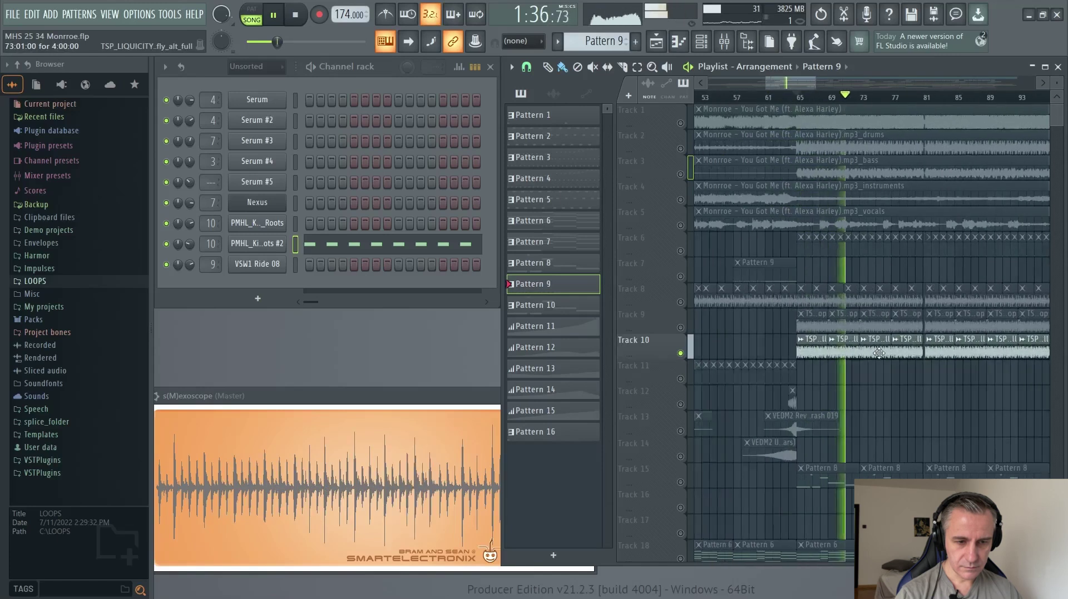
{"action": "key", "text": "space"}
Solo track 11, select Pattern 16 and play it from bar 49 to hear the VSW1 Ride 08 hits, and stop playback
{"action": "left_click", "coordinate": [681, 379]}
{"action": "scroll", "coordinate": [739, 370], "scroll_direction": "up", "scroll_amount": 5}
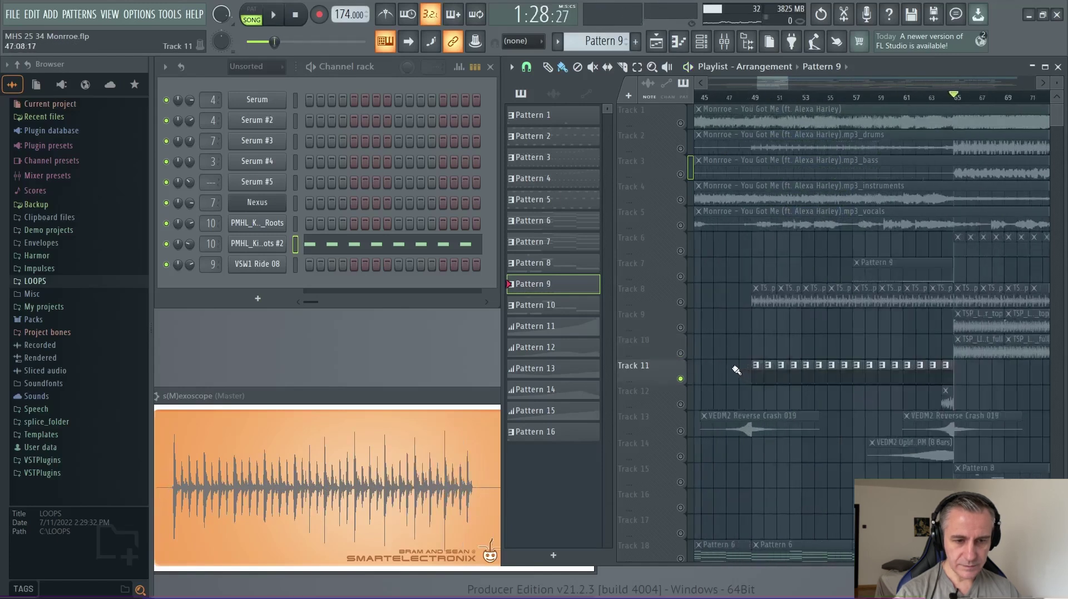
{"action": "scroll", "coordinate": [740, 141], "scroll_direction": "down", "scroll_amount": 2}
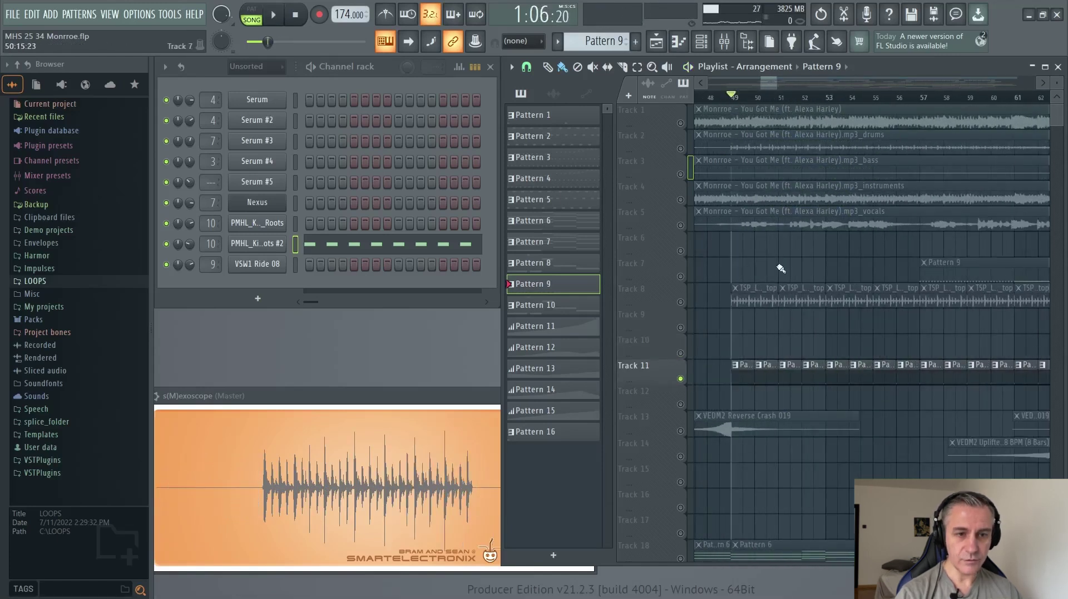
{"action": "scroll", "coordinate": [781, 270], "scroll_direction": "down", "scroll_amount": 2}
{"action": "left_click", "coordinate": [514, 433]}
{"action": "key", "text": "space"}
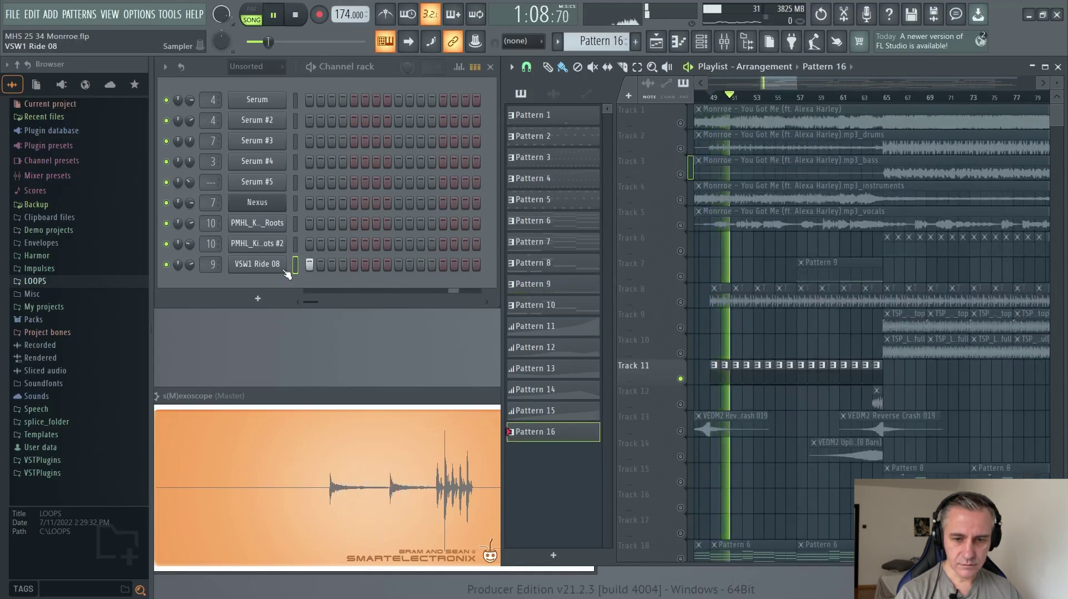
{"action": "key", "text": "space"}
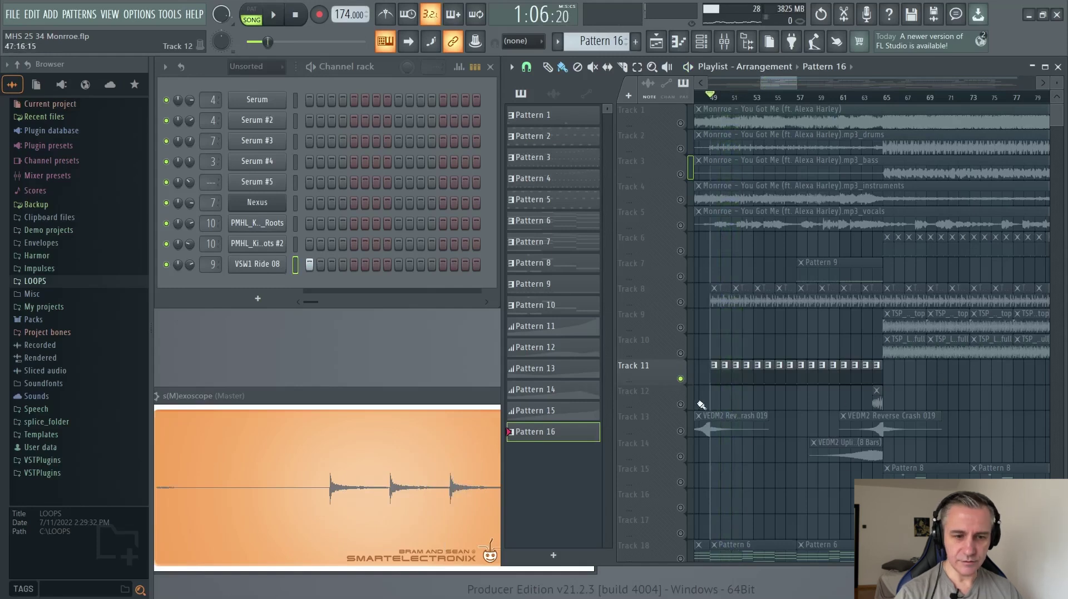
Solo track 12, play its FX_Fills_14 clip from bar 64, and stop playback
{"action": "scroll", "coordinate": [868, 392], "scroll_direction": "up", "scroll_amount": 5}
{"action": "left_click", "coordinate": [829, 100]}
{"action": "scroll", "coordinate": [869, 291], "scroll_direction": "up", "scroll_amount": 2}
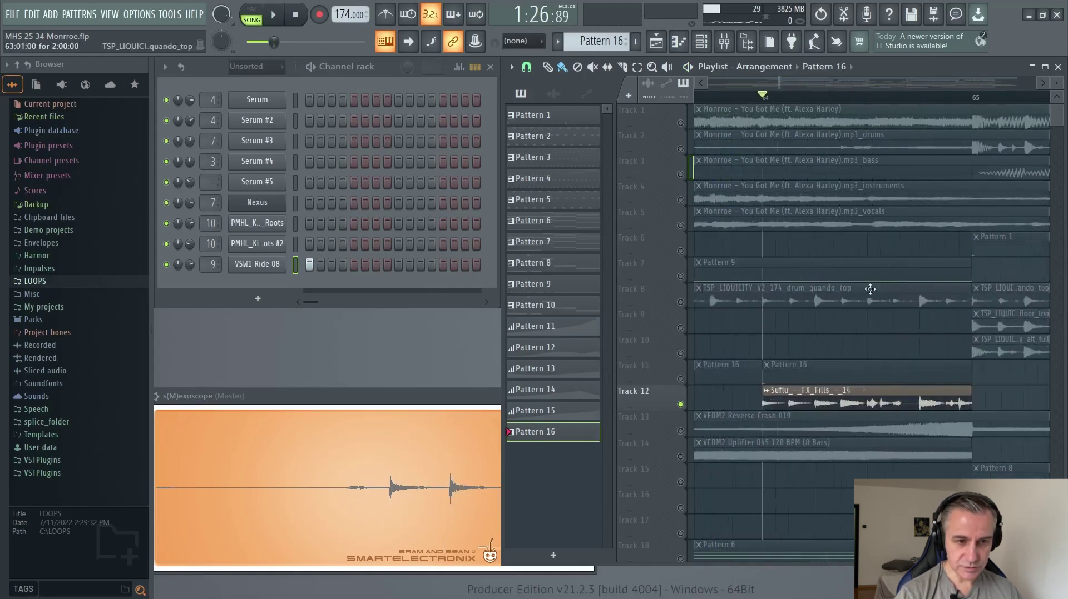
{"action": "scroll", "coordinate": [740, 392], "scroll_direction": "down", "scroll_amount": 3}
{"action": "key", "text": "space"}
{"action": "key", "text": "space"}
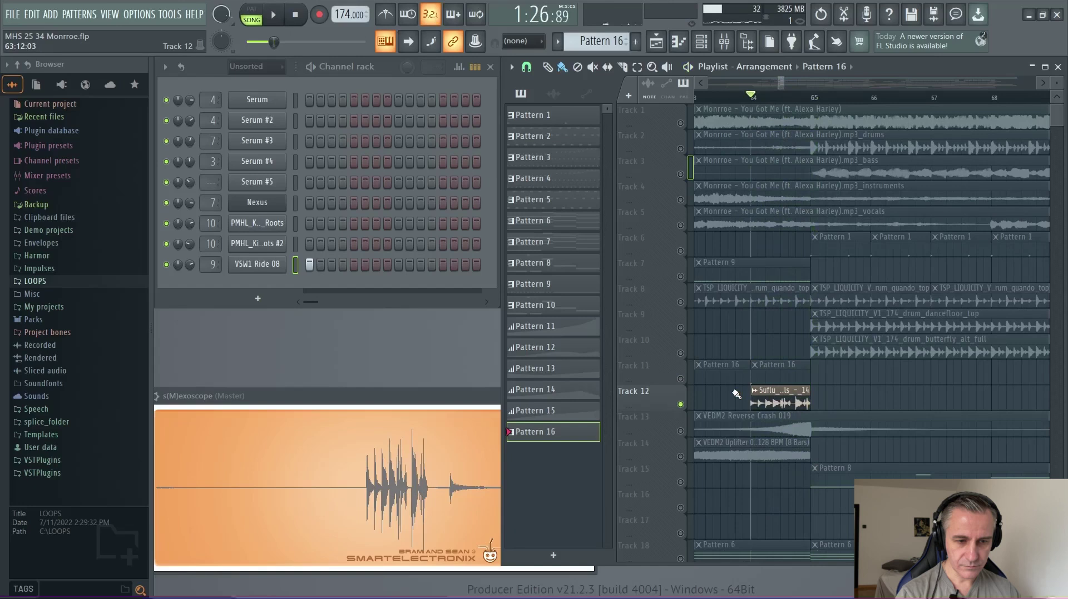
Solo track 13 and then track 14 to hear the VEDM2 Reverse Crash 019 and VEDM2 Uplifter clips, and stop playback
{"action": "scroll", "coordinate": [884, 428], "scroll_direction": "down", "scroll_amount": 5}
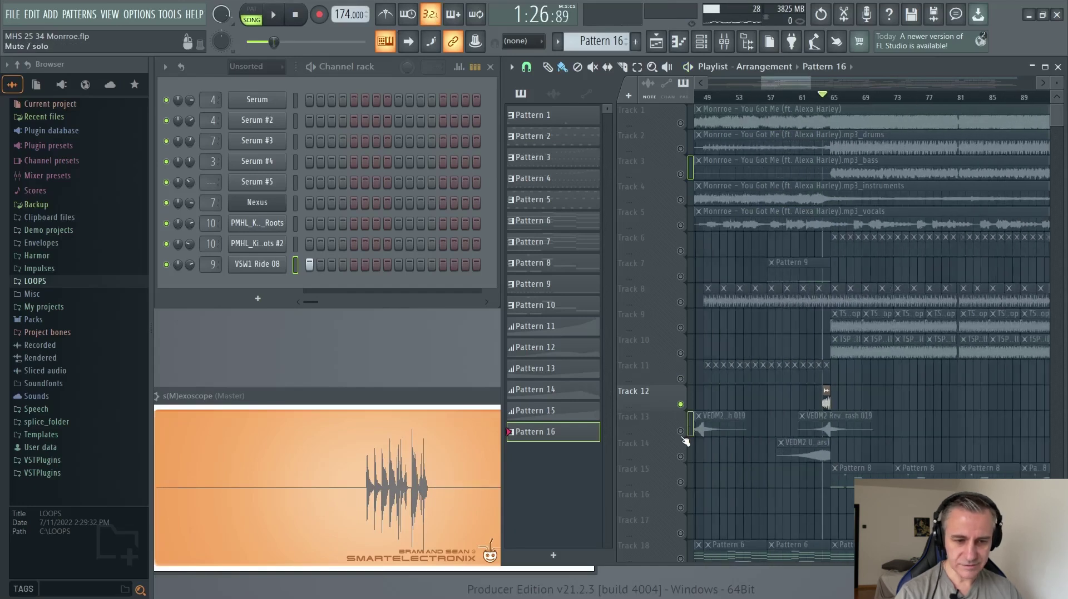
{"action": "scroll", "coordinate": [690, 427], "scroll_direction": "up", "scroll_amount": 3}
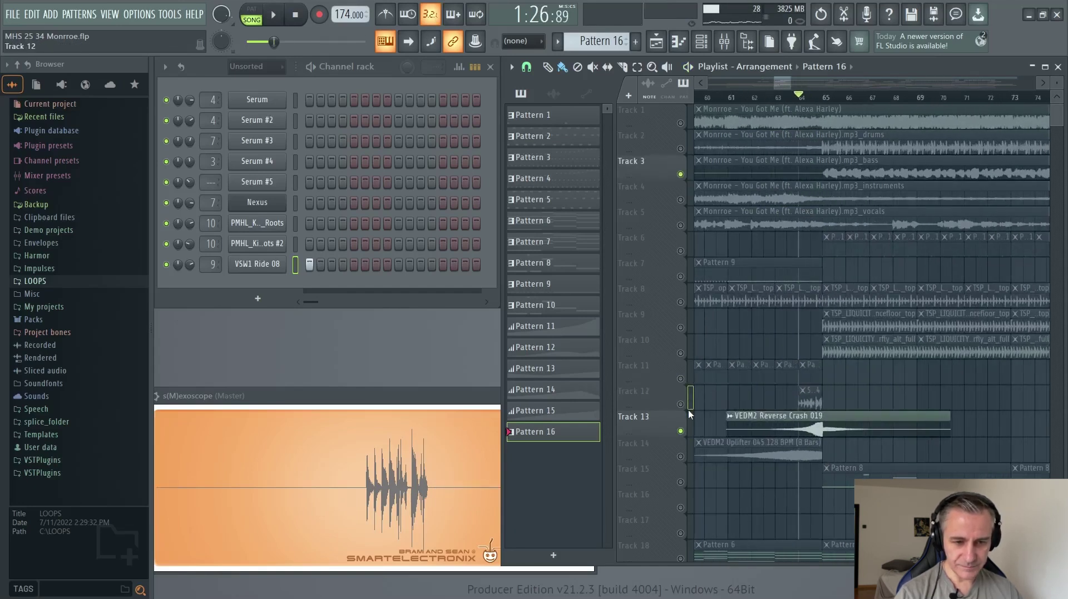
{"action": "scroll", "coordinate": [739, 429], "scroll_direction": "down", "scroll_amount": 1}
{"action": "key", "text": "space"}
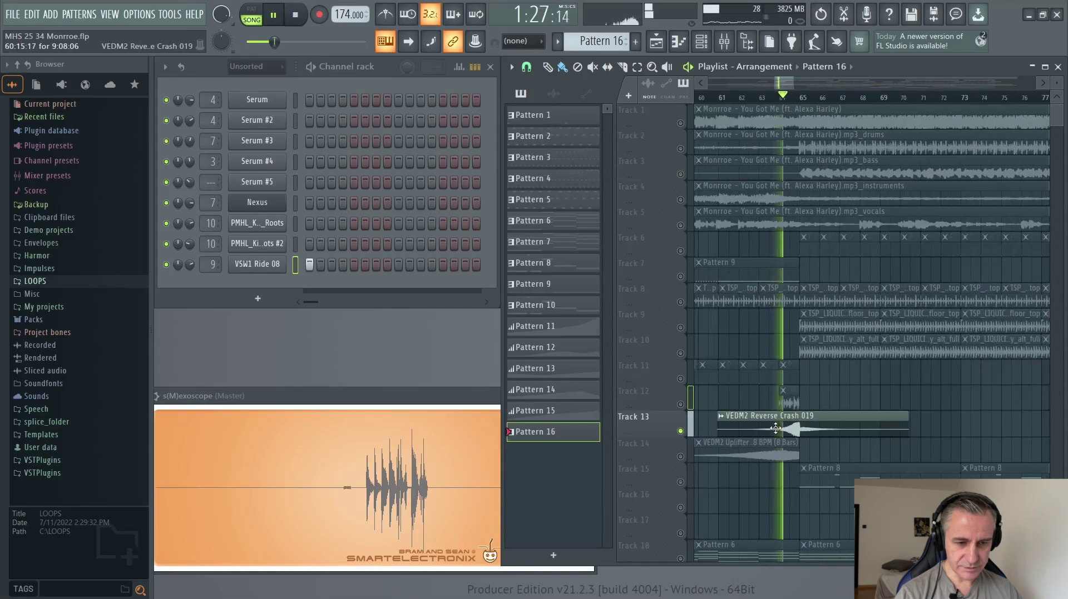
{"action": "left_click", "coordinate": [674, 464]}
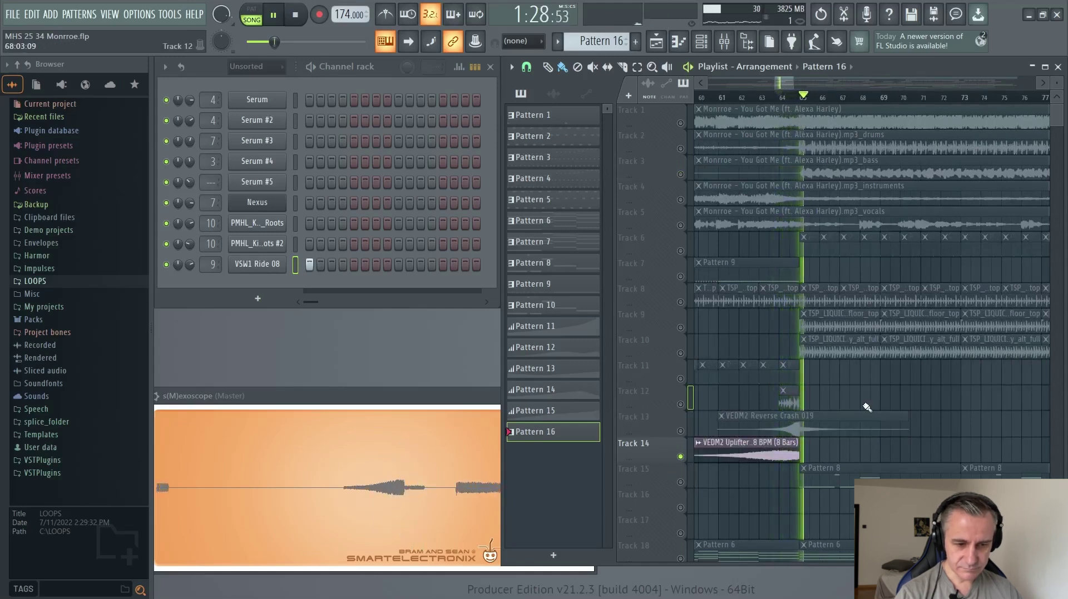
{"action": "scroll", "coordinate": [750, 430], "scroll_direction": "down", "scroll_amount": 3}
{"action": "scroll", "coordinate": [736, 477], "scroll_direction": "down", "scroll_amount": 2}
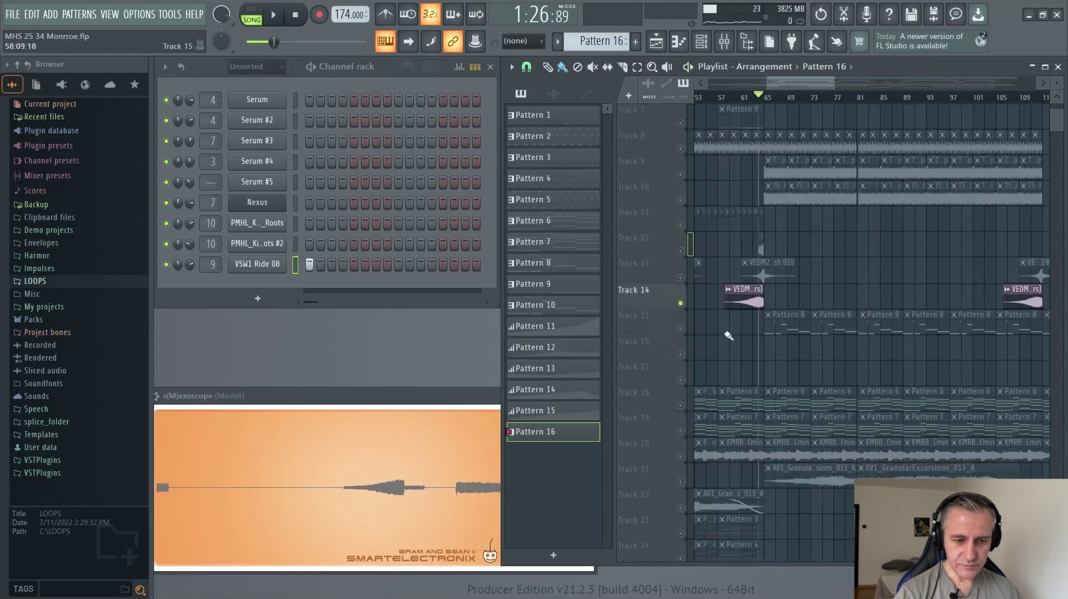
Solo track 15, play Pattern 8 from bar 65 while examining the Serum #4 notes in the piano roll, and stop playback
{"action": "left_click", "coordinate": [680, 329]}
{"action": "scroll", "coordinate": [709, 147], "scroll_direction": "up", "scroll_amount": 3}
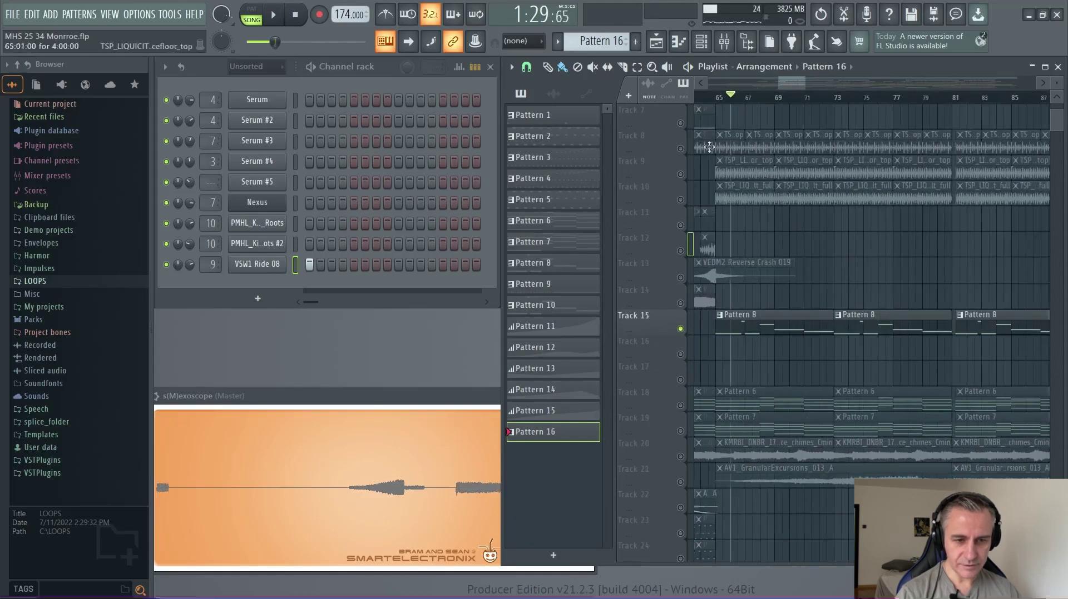
{"action": "left_click", "coordinate": [719, 97]}
{"action": "scroll", "coordinate": [733, 300], "scroll_direction": "down", "scroll_amount": 2}
{"action": "left_click", "coordinate": [728, 313]}
{"action": "key", "text": "space"}
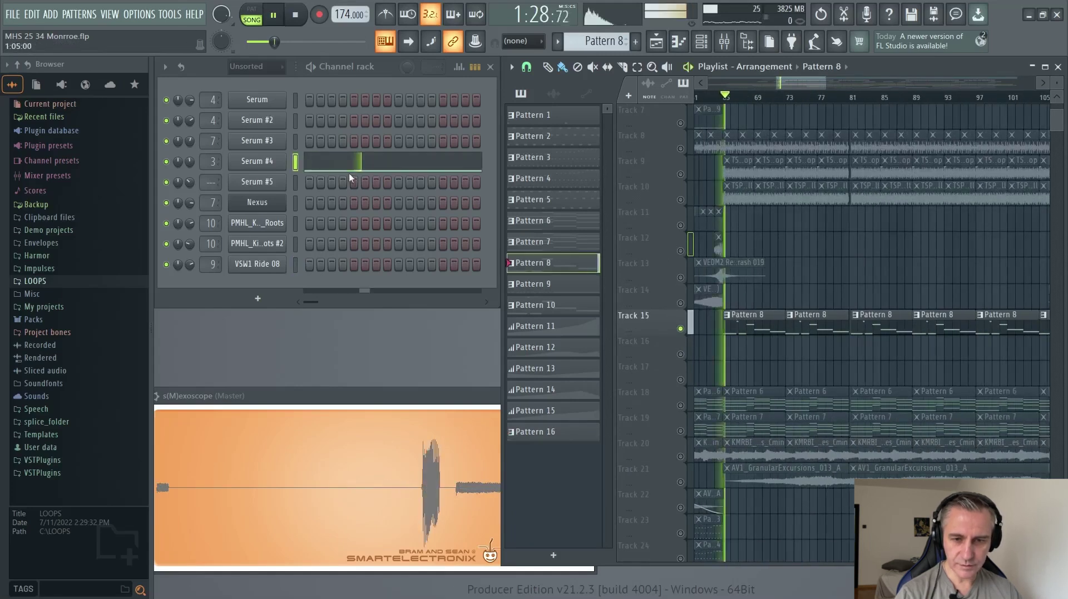
{"action": "left_click", "coordinate": [345, 167]}
{"action": "scroll", "coordinate": [325, 274], "scroll_direction": "down", "scroll_amount": 2}
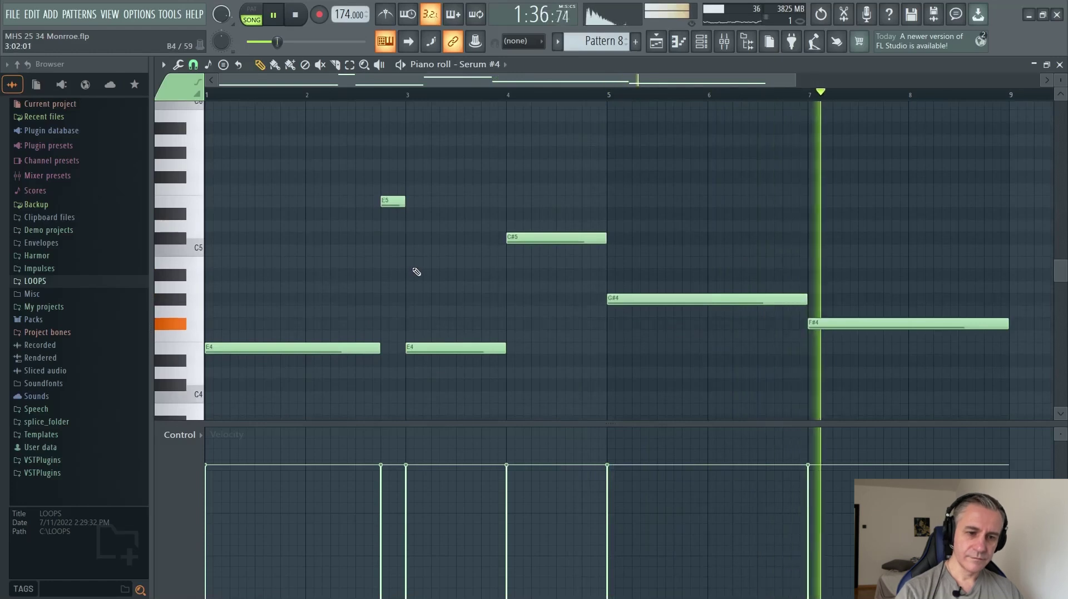
{"action": "key", "text": "F7"}
{"action": "key", "text": "space"}
Enable tracks 16 and 17 alongside track 15 and select Pattern 10, with the playhead at bar 161
{"action": "scroll", "coordinate": [813, 312], "scroll_direction": "down", "scroll_amount": 5}
{"action": "scroll", "coordinate": [1013, 365], "scroll_direction": "up", "scroll_amount": 5}
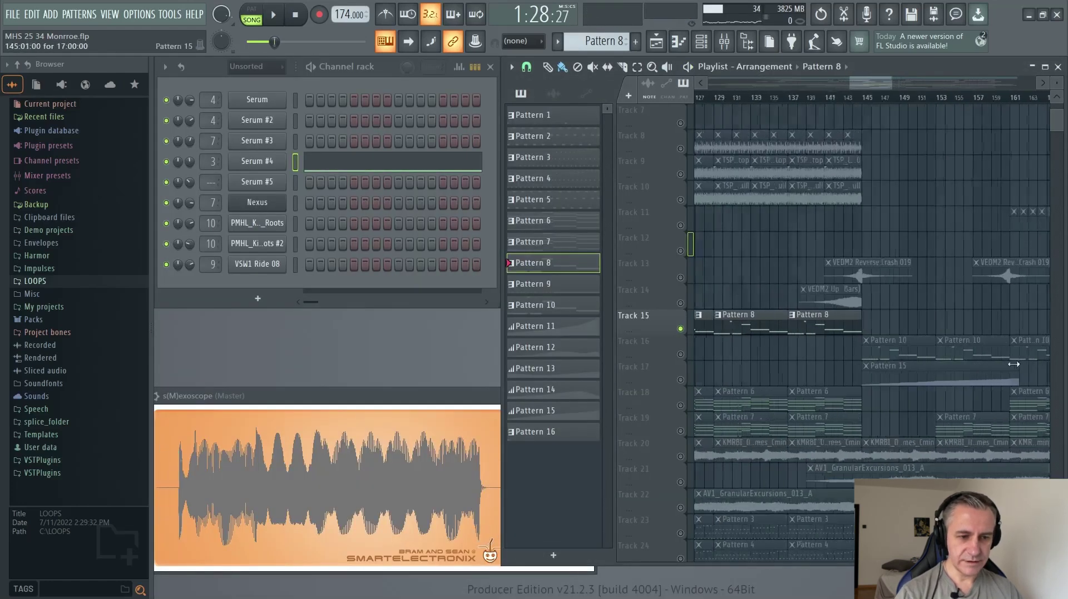
{"action": "left_click_drag", "start_coordinate": [1012, 364], "coordinate": [723, 362]}
{"action": "left_click", "coordinate": [720, 355]}
{"action": "left_click", "coordinate": [680, 380]}
{"action": "left_click", "coordinate": [680, 355]}
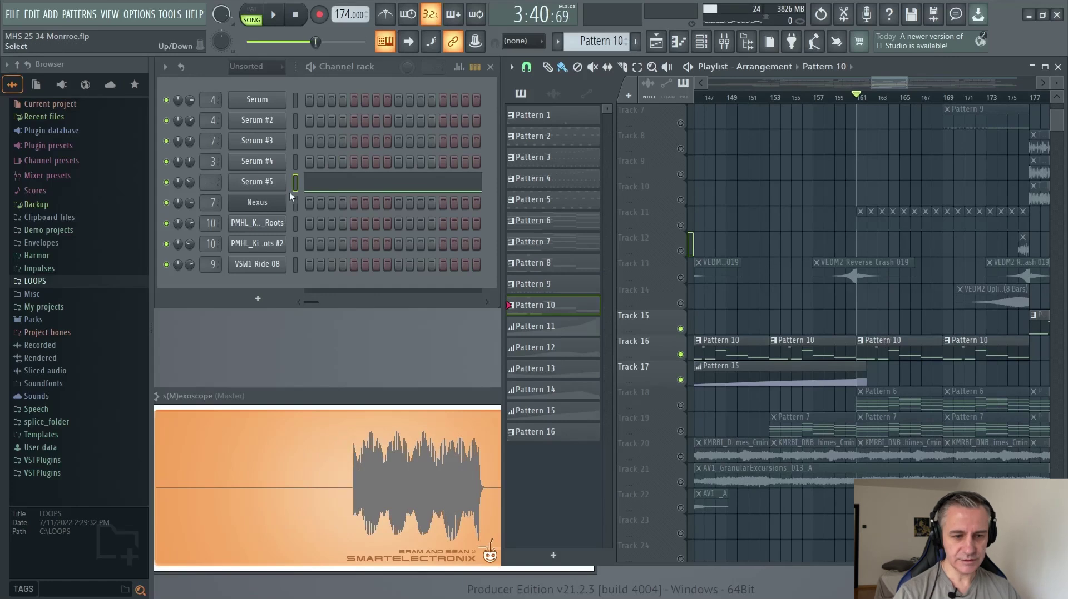
Examine the Serum #5 notes in the piano roll while playing from bar 161, and stop playback
{"action": "left_click", "coordinate": [312, 186]}
{"action": "key", "text": "space"}
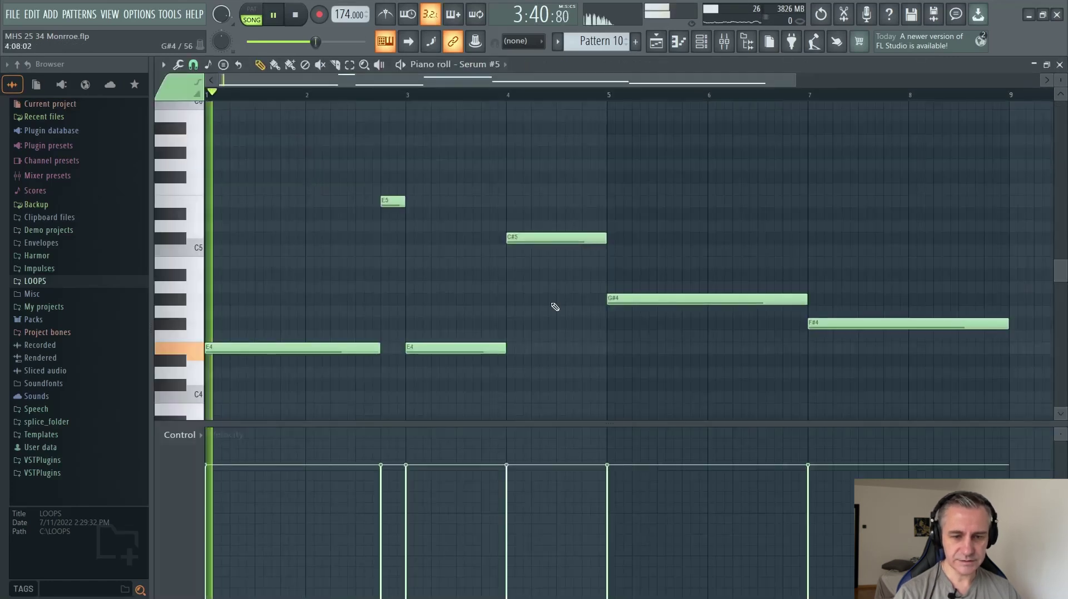
{"action": "left_click", "coordinate": [400, 94]}
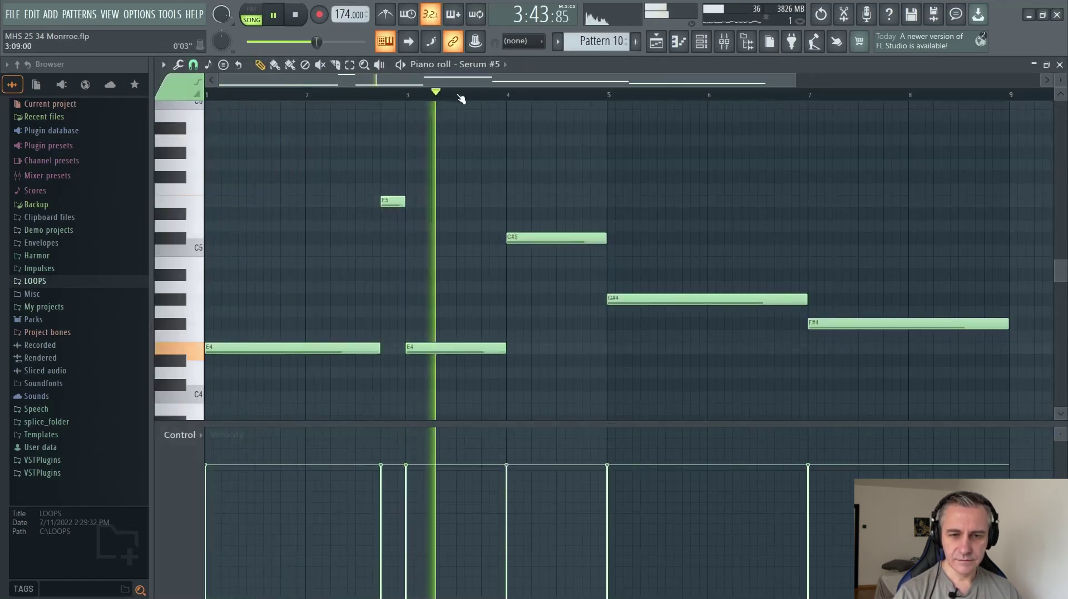
{"action": "key", "text": "F7"}
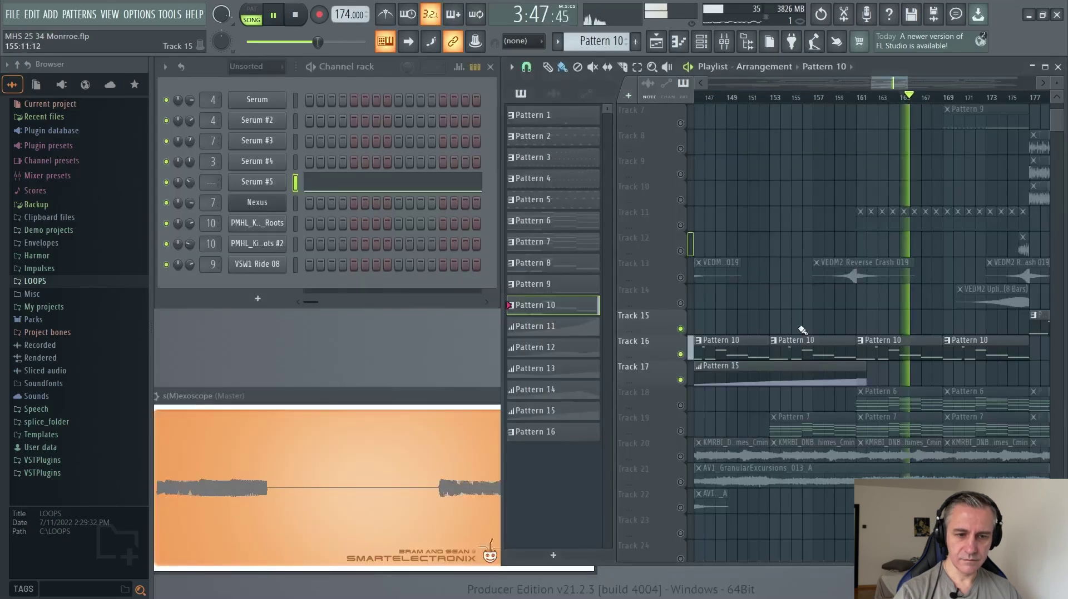
{"action": "key", "text": "space"}
Solo track 18, play Pattern 6 from bar 17 and examine the Serum #3 chords in the piano roll
{"action": "right_click", "coordinate": [682, 407]}
{"action": "scroll", "coordinate": [867, 409], "scroll_direction": "down", "scroll_amount": 5}
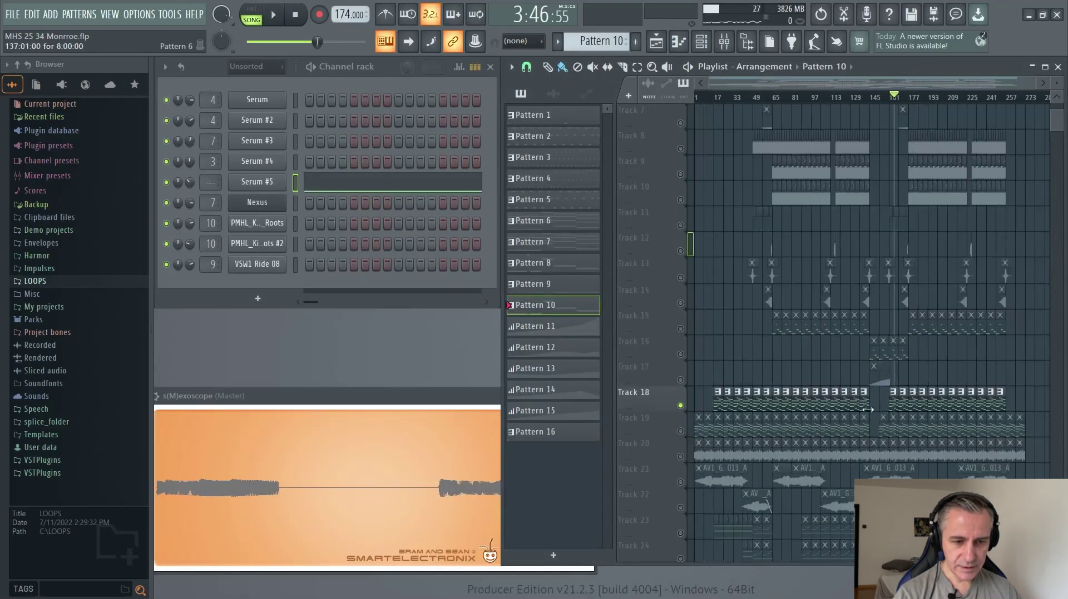
{"action": "scroll", "coordinate": [695, 413], "scroll_direction": "up", "scroll_amount": 5}
{"action": "left_click", "coordinate": [721, 103]}
{"action": "scroll", "coordinate": [722, 103], "scroll_direction": "up", "scroll_amount": 3}
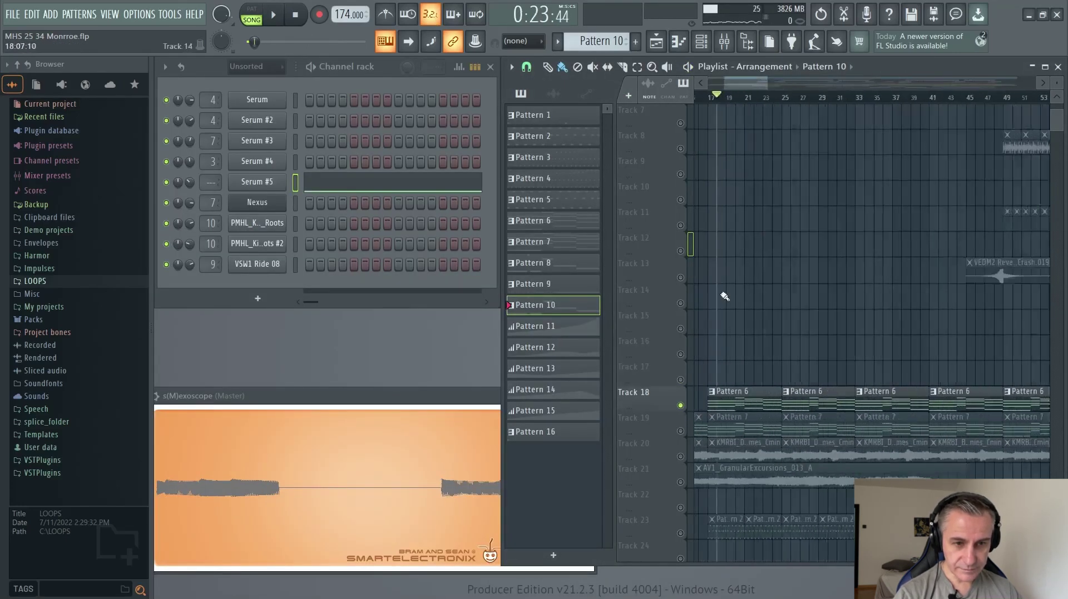
{"action": "key", "text": "space"}
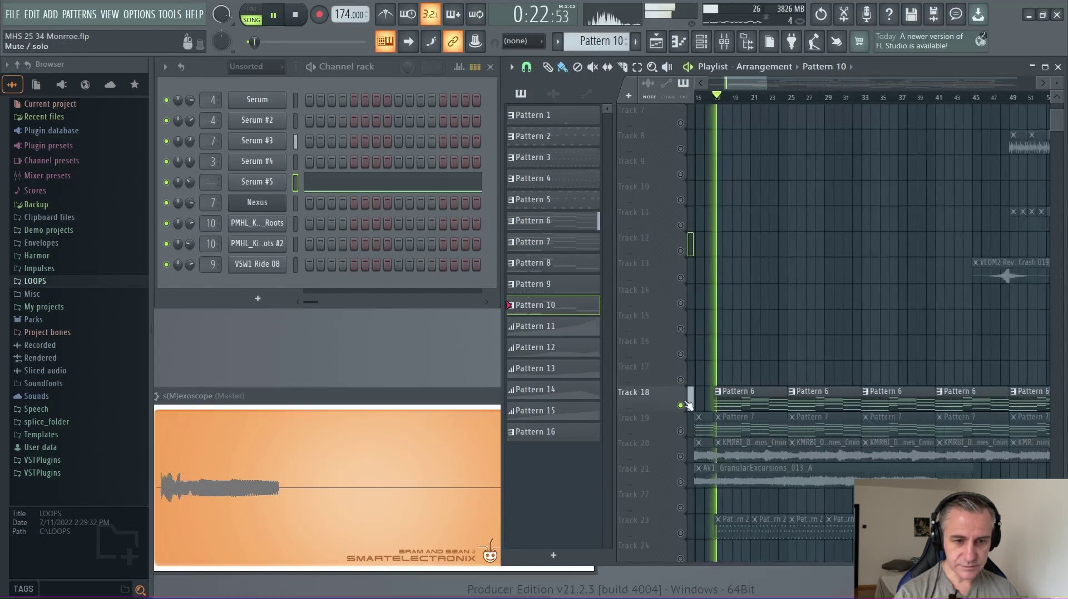
{"action": "left_click", "coordinate": [748, 396]}
{"action": "left_click", "coordinate": [307, 142]}
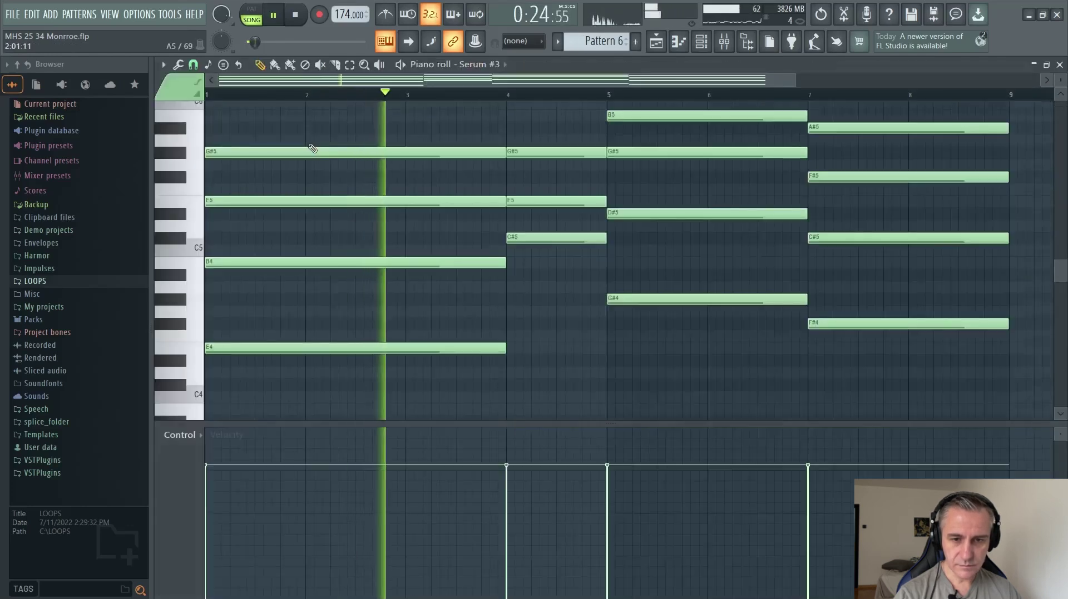
{"action": "scroll", "coordinate": [312, 150], "scroll_direction": "up", "scroll_amount": 1}
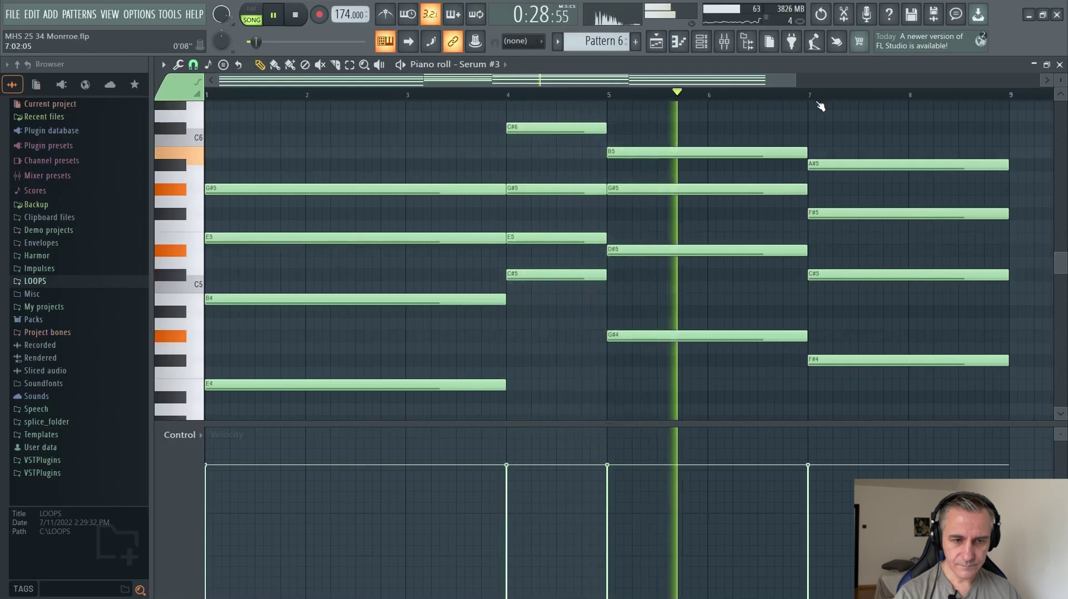
{"action": "key", "text": "F7"}
Solo track 19, play Pattern 7 from bar 17 while examining the Nexus chords in the piano roll, and stop playback
{"action": "right_click", "coordinate": [680, 431]}
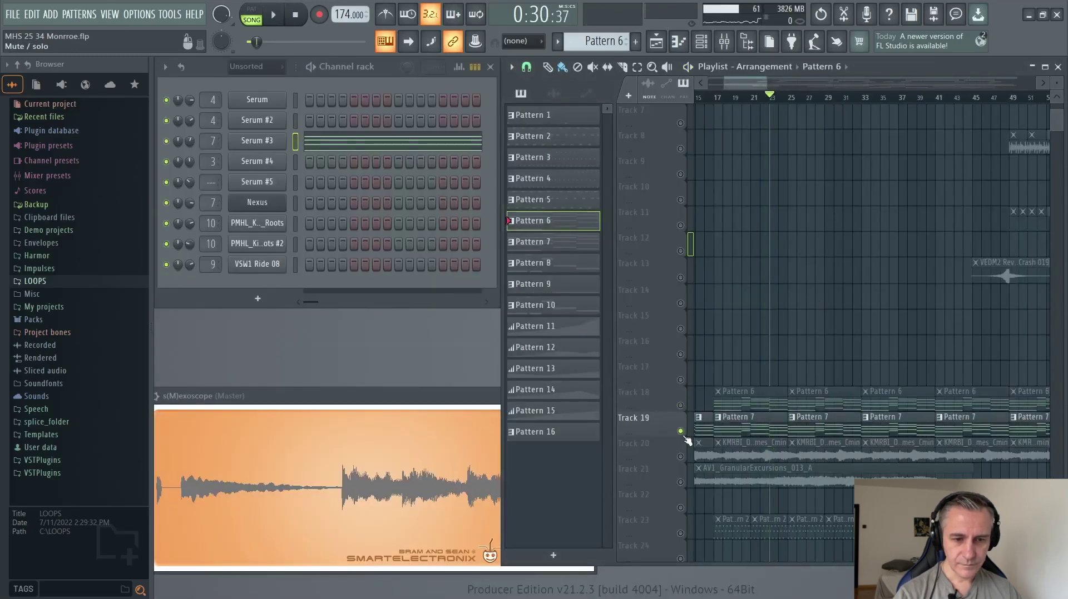
{"action": "left_click", "coordinate": [741, 427]}
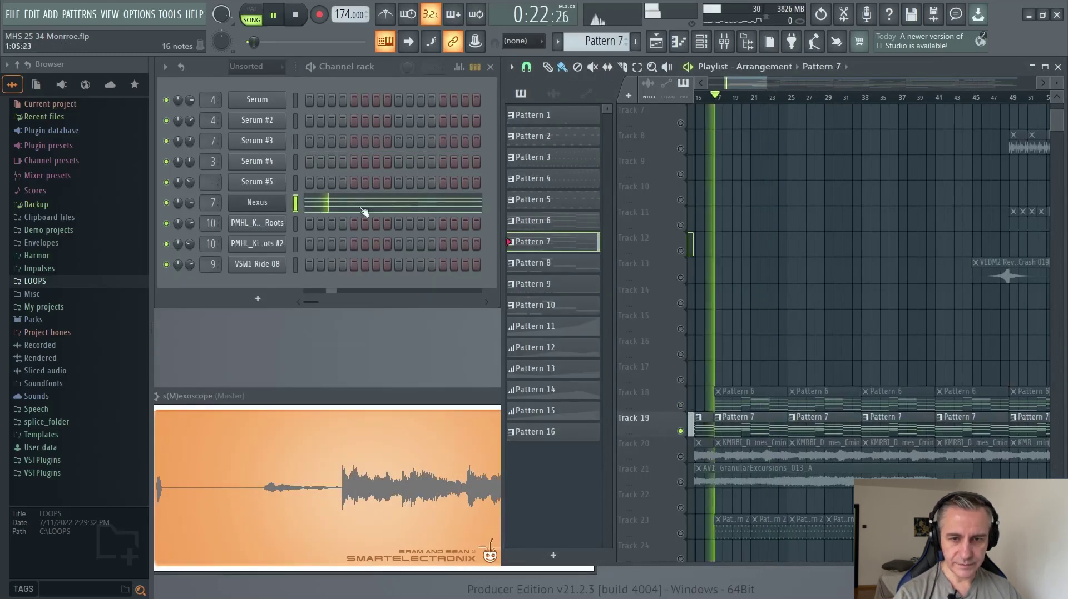
{"action": "left_click", "coordinate": [359, 207]}
{"action": "scroll", "coordinate": [336, 214], "scroll_direction": "down", "scroll_amount": 1}
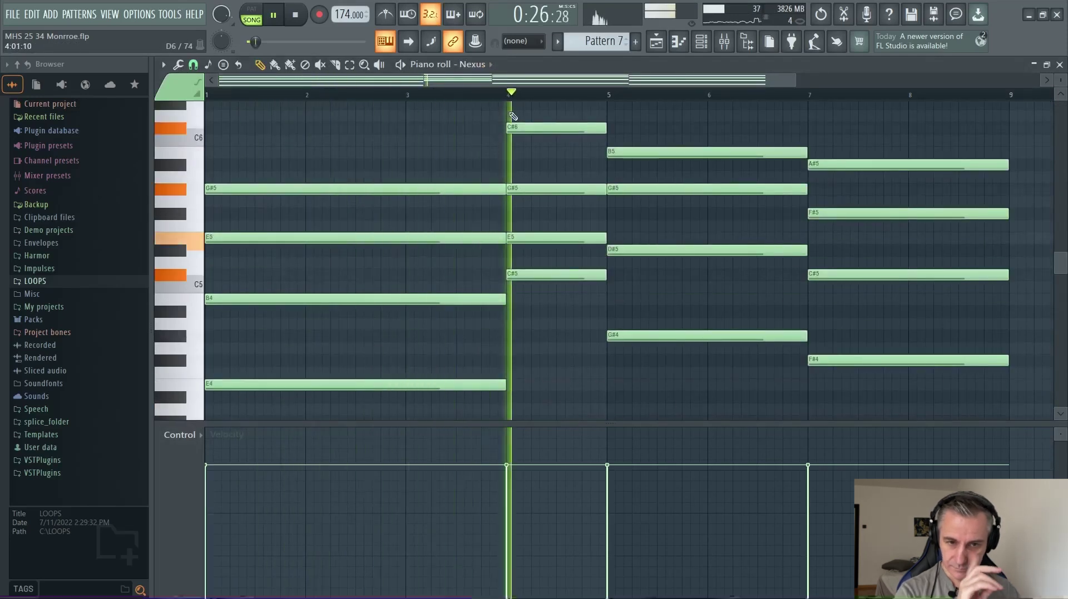
{"action": "key", "text": "F7"}
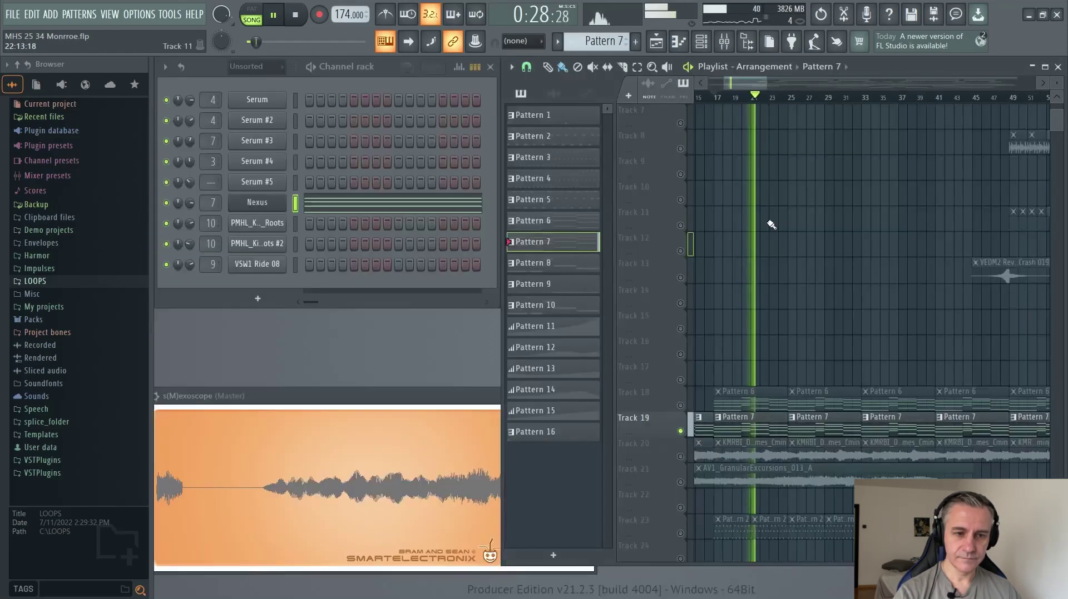
{"action": "key", "text": "space"}
Solo track 20, review its atmosphere_space_chimes loop against the rest of the arrangement, and play it from bar 17
{"action": "right_click", "coordinate": [683, 251]}
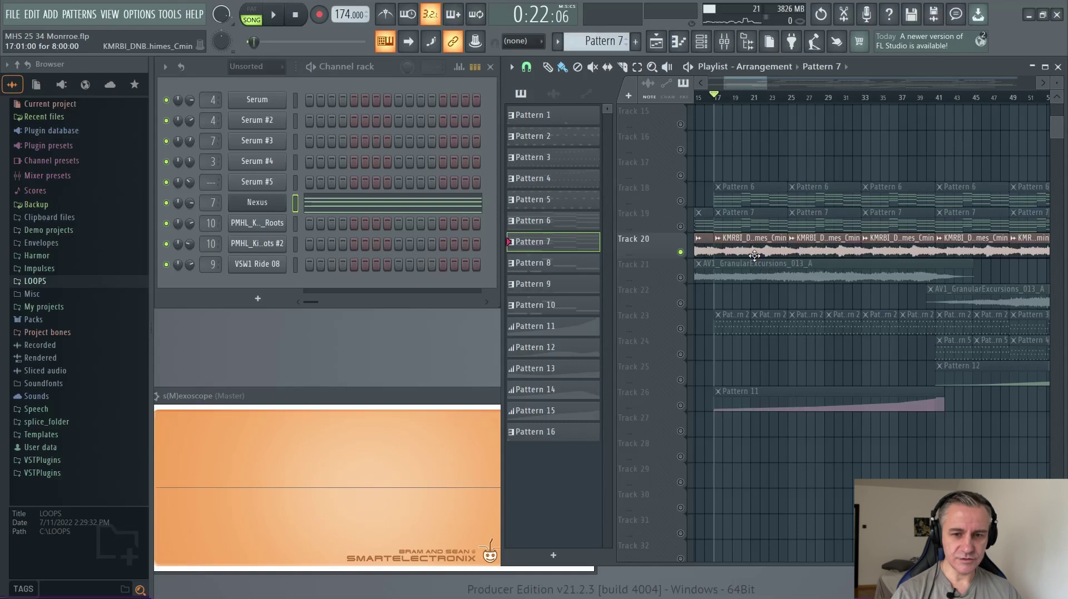
{"action": "scroll", "coordinate": [755, 254], "scroll_direction": "down", "scroll_amount": 2, "text": "ctrl"}
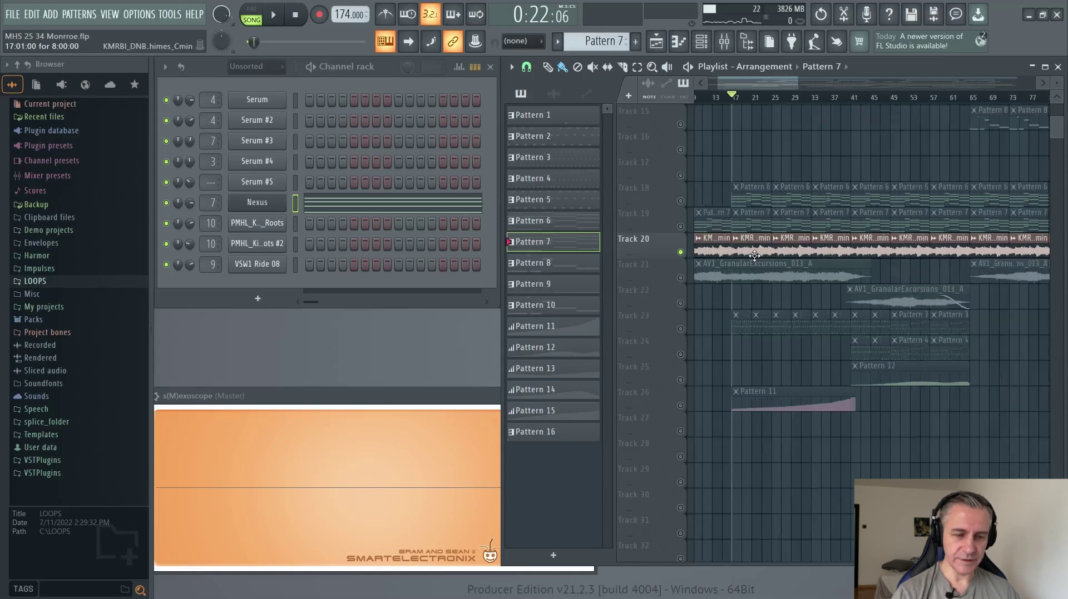
{"action": "scroll", "coordinate": [772, 256], "scroll_direction": "up", "scroll_amount": 1}
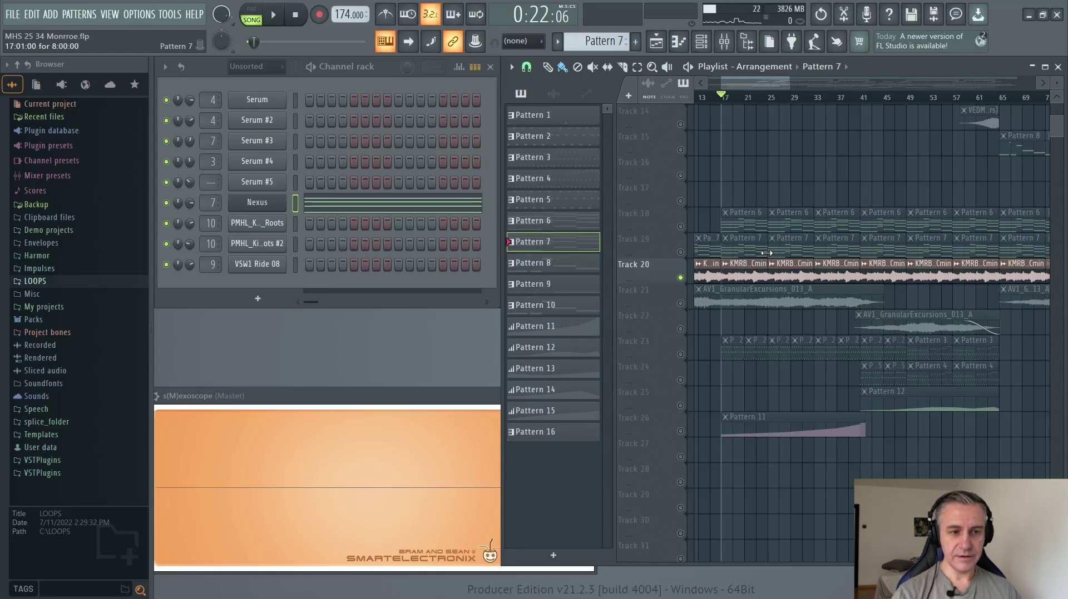
{"action": "scroll", "coordinate": [767, 261], "scroll_direction": "down", "scroll_amount": 3, "text": "ctrl"}
{"action": "scroll", "coordinate": [756, 278], "scroll_direction": "up", "scroll_amount": 3}
{"action": "scroll", "coordinate": [923, 224], "scroll_direction": "up", "scroll_amount": 3}
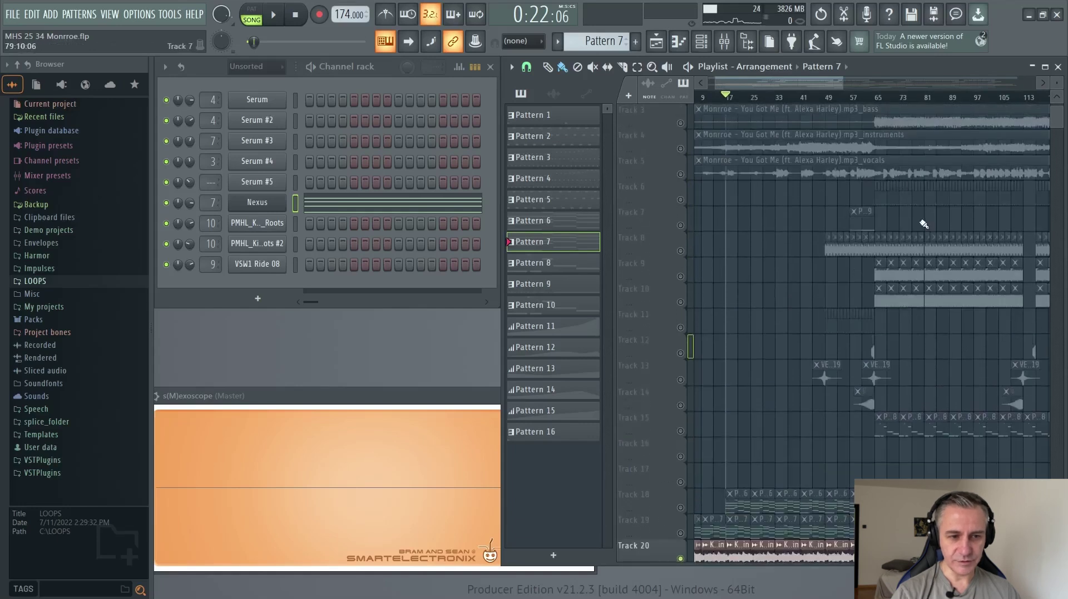
{"action": "scroll", "coordinate": [900, 304], "scroll_direction": "down", "scroll_amount": 3}
{"action": "scroll", "coordinate": [741, 369], "scroll_direction": "up", "scroll_amount": 5, "text": "ctrl"}
{"action": "scroll", "coordinate": [746, 371], "scroll_direction": "down", "scroll_amount": 1, "text": "ctrl"}
{"action": "scroll", "coordinate": [748, 334], "scroll_direction": "down", "scroll_amount": 3}
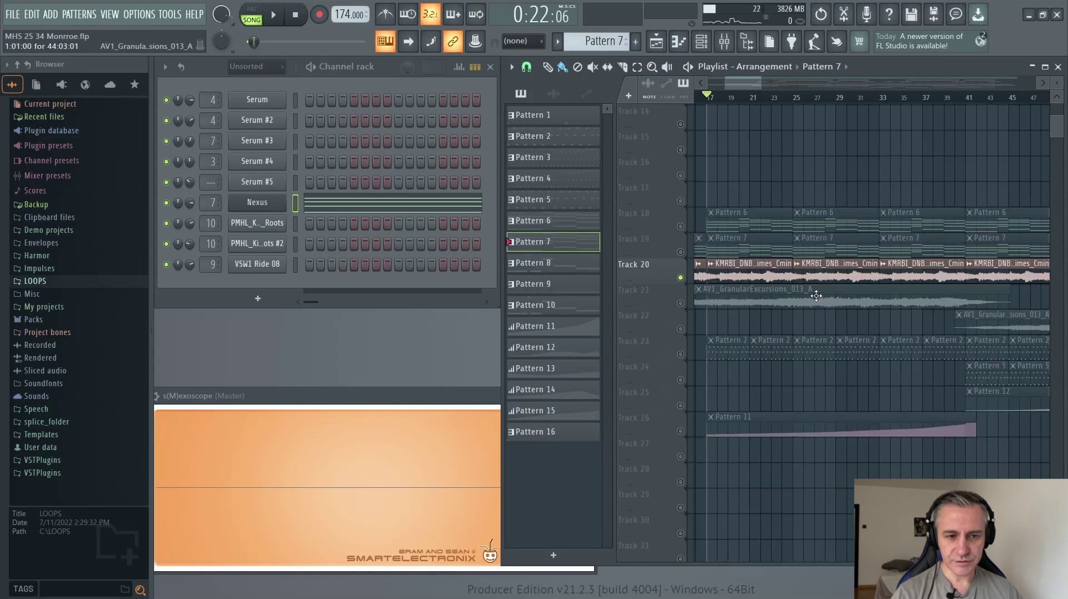
{"action": "key", "text": "space"}
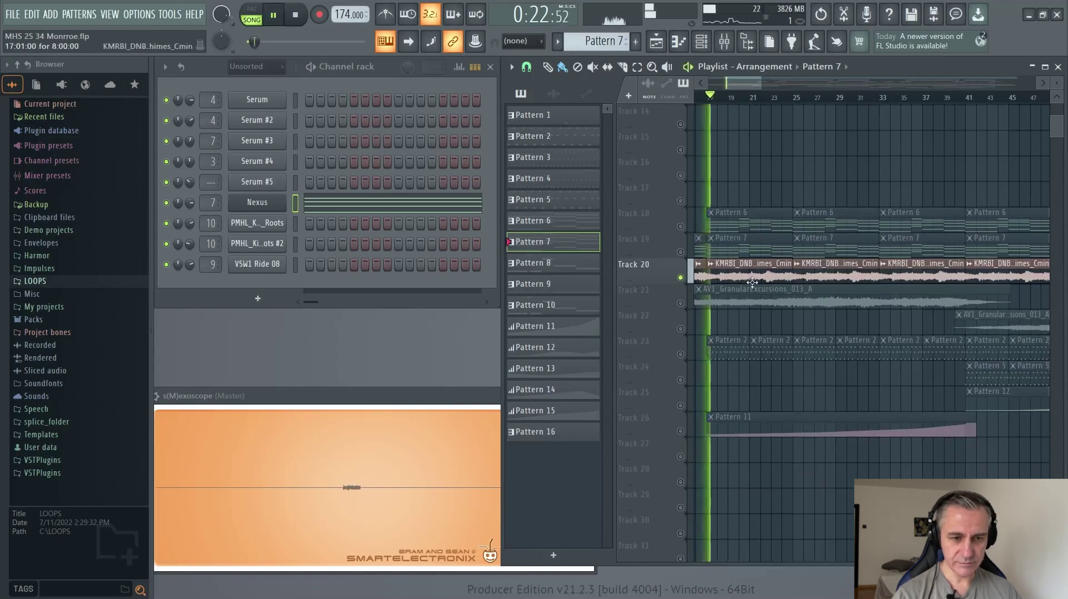
{"action": "scroll", "coordinate": [709, 289], "scroll_direction": "up", "scroll_amount": 2, "text": "ctrl"}
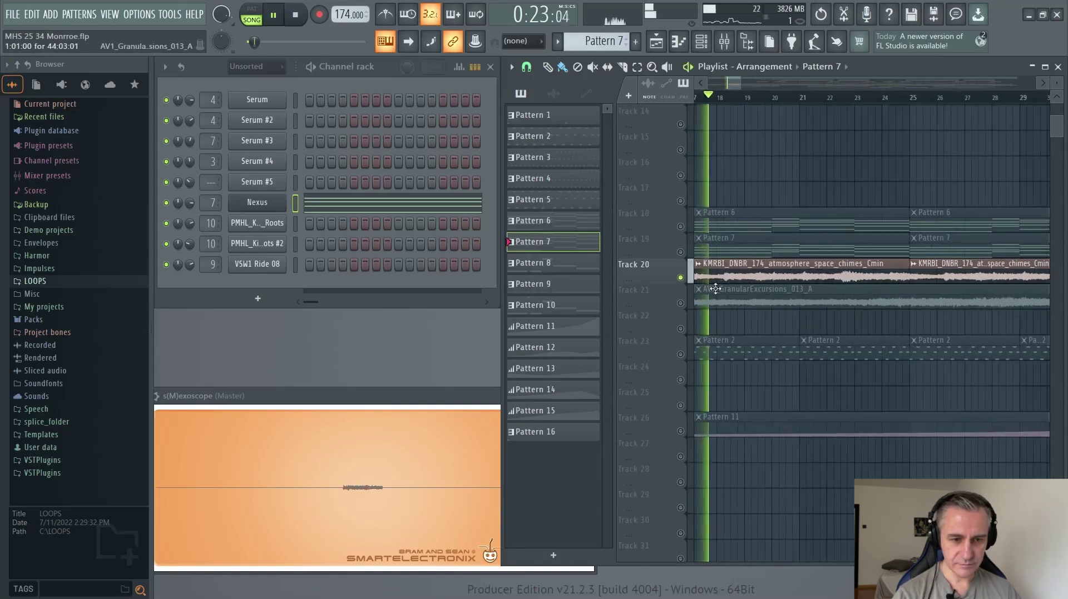
Solo track 21 and play its AV1_GranularExcursions_013_A loop from bar 17
{"action": "key", "text": "space"}
{"action": "right_click", "coordinate": [680, 304]}
{"action": "scroll", "coordinate": [684, 317], "scroll_direction": "up", "scroll_amount": 2, "text": "ctrl"}
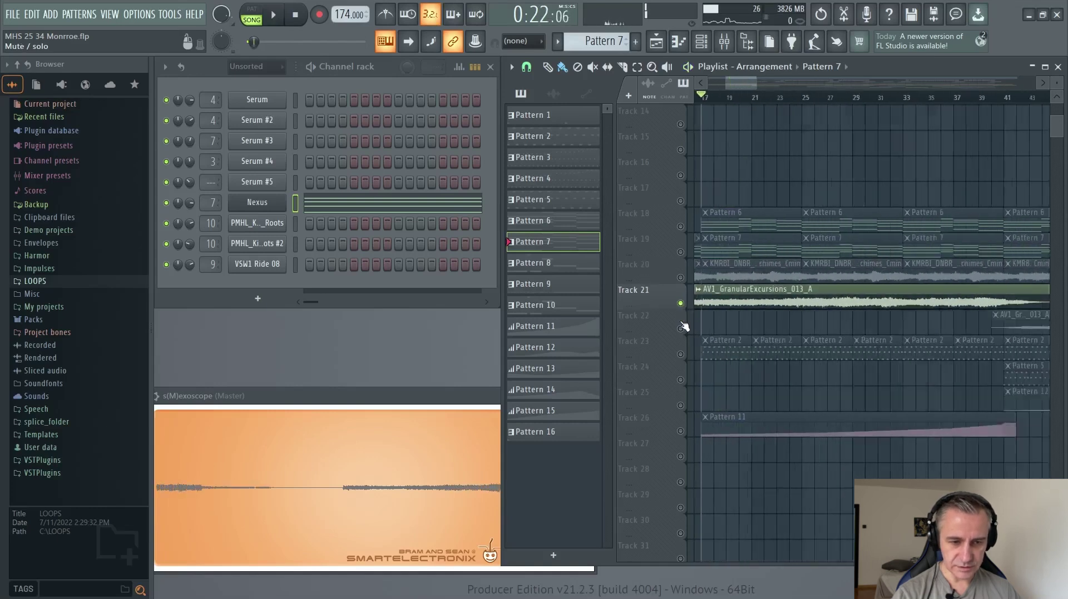
{"action": "key", "text": "space"}
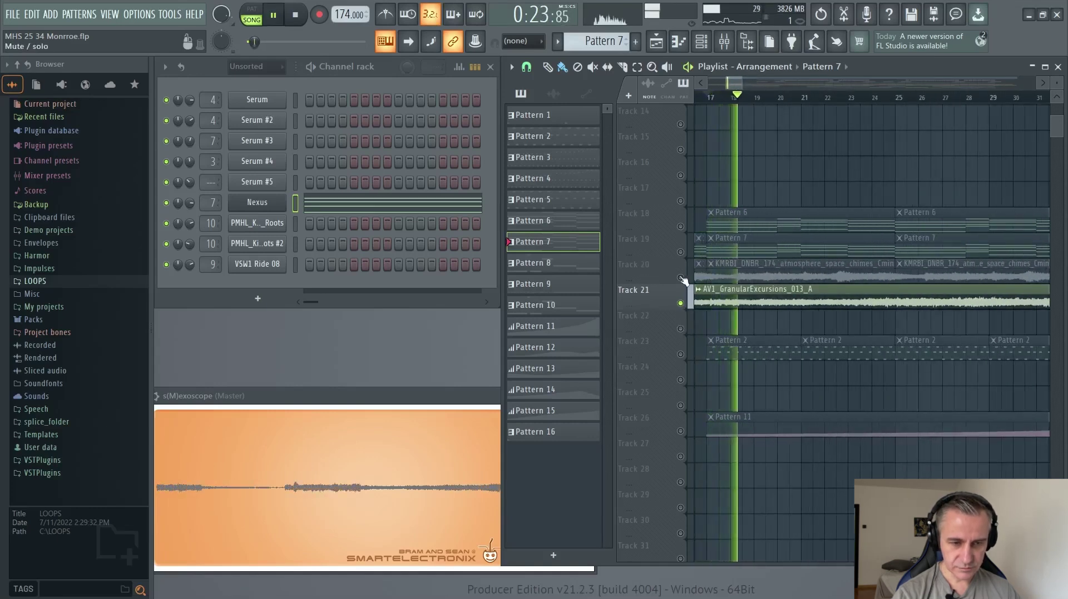
Unmute tracks 20, 19 and 18 one by one during playback to hear the chords layered with the atmospheres
{"action": "left_click", "coordinate": [680, 277]}
{"action": "left_click", "coordinate": [680, 251]}
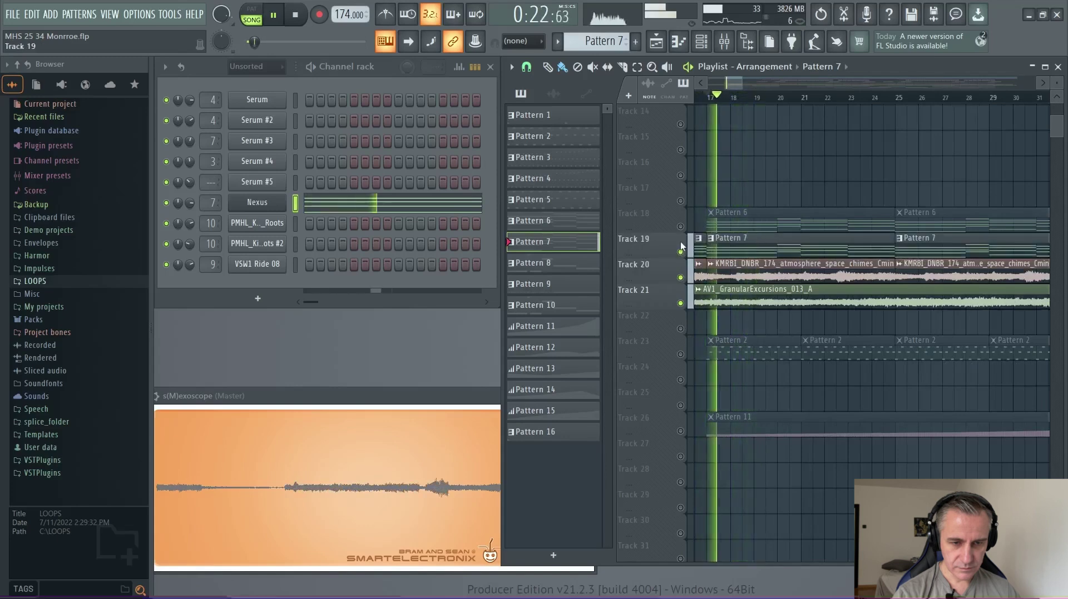
{"action": "left_click", "coordinate": [680, 226]}
{"action": "scroll", "coordinate": [662, 291], "scroll_direction": "down", "scroll_amount": 2, "text": "ctrl"}
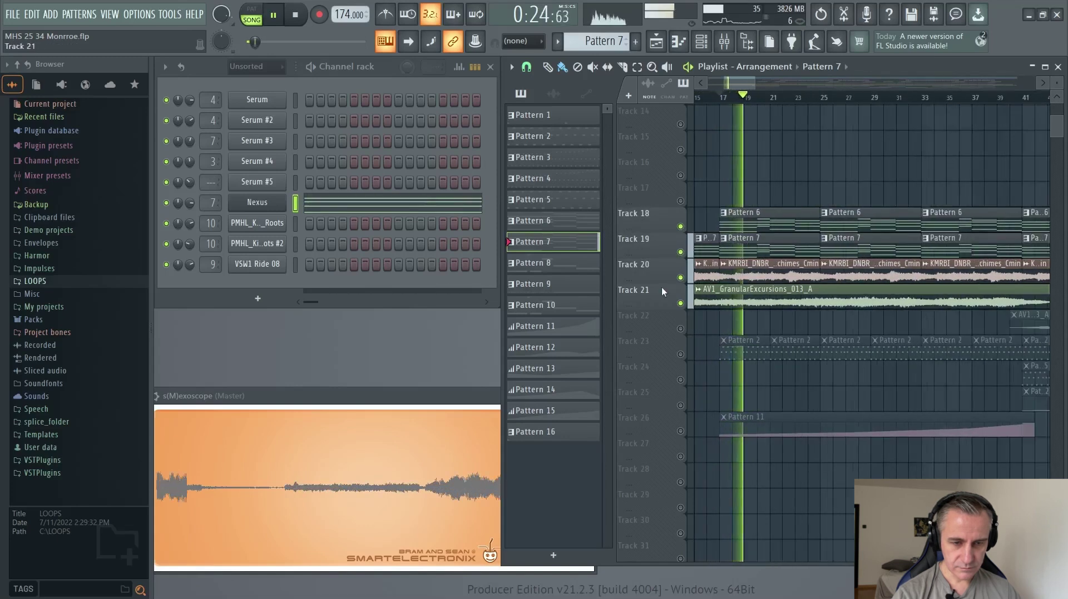
Mute tracks 20 and 21 and bring them back one at a time to compare the chords with and without atmospheres
{"action": "left_click", "coordinate": [680, 277]}
{"action": "left_click", "coordinate": [680, 303]}
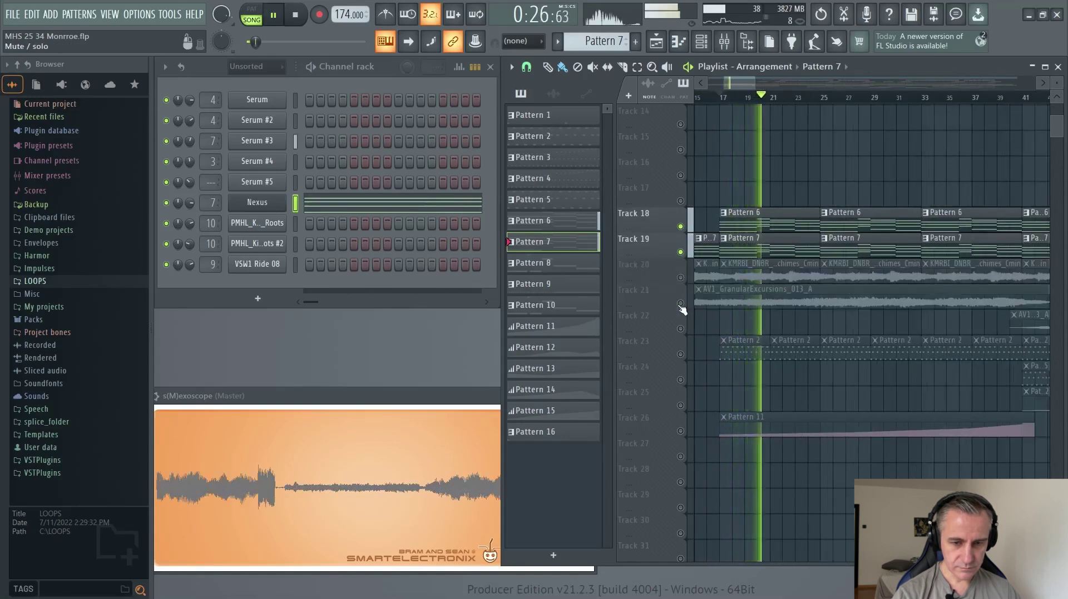
{"action": "left_click", "coordinate": [680, 303]}
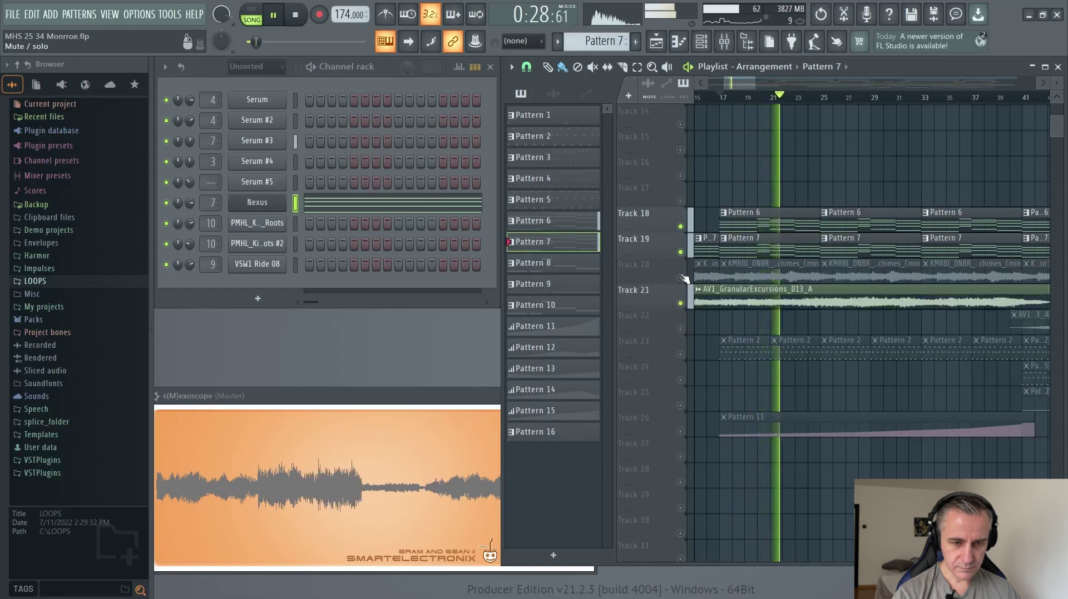
{"action": "left_click", "coordinate": [680, 278]}
{"action": "scroll", "coordinate": [730, 305], "scroll_direction": "down", "scroll_amount": 2, "text": "ctrl"}
{"action": "scroll", "coordinate": [730, 304], "scroll_direction": "down", "scroll_amount": 2, "text": "ctrl"}
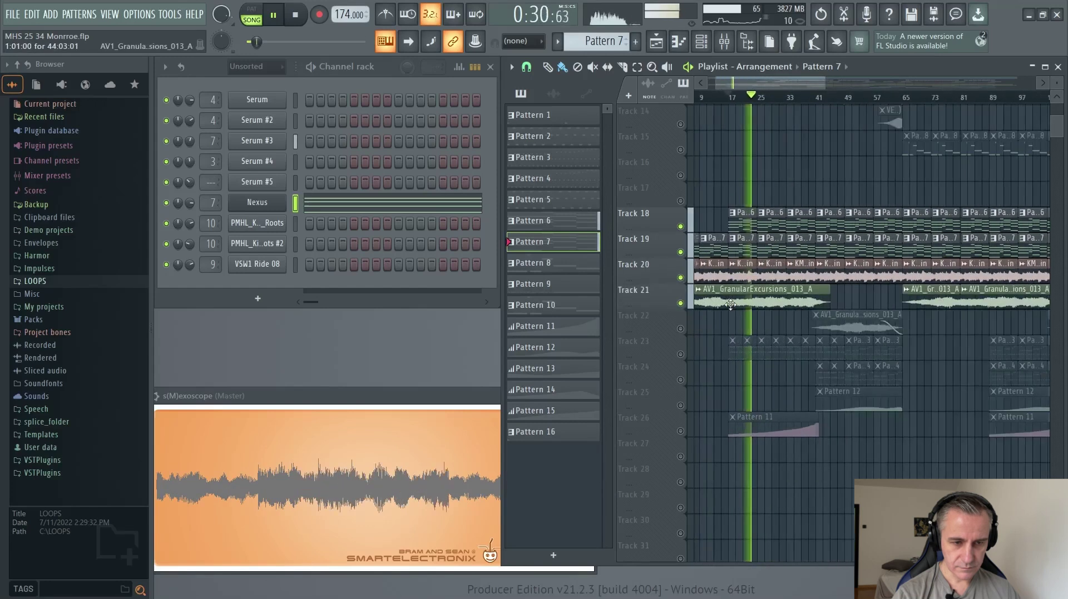
Unmute track 22, stop playback, and unmute the atmosphere tracks 28, 29 and 27
{"action": "left_click", "coordinate": [679, 329]}
{"action": "key", "text": "space"}
{"action": "scroll", "coordinate": [851, 492], "scroll_direction": "down", "scroll_amount": 2, "text": "ctrl"}
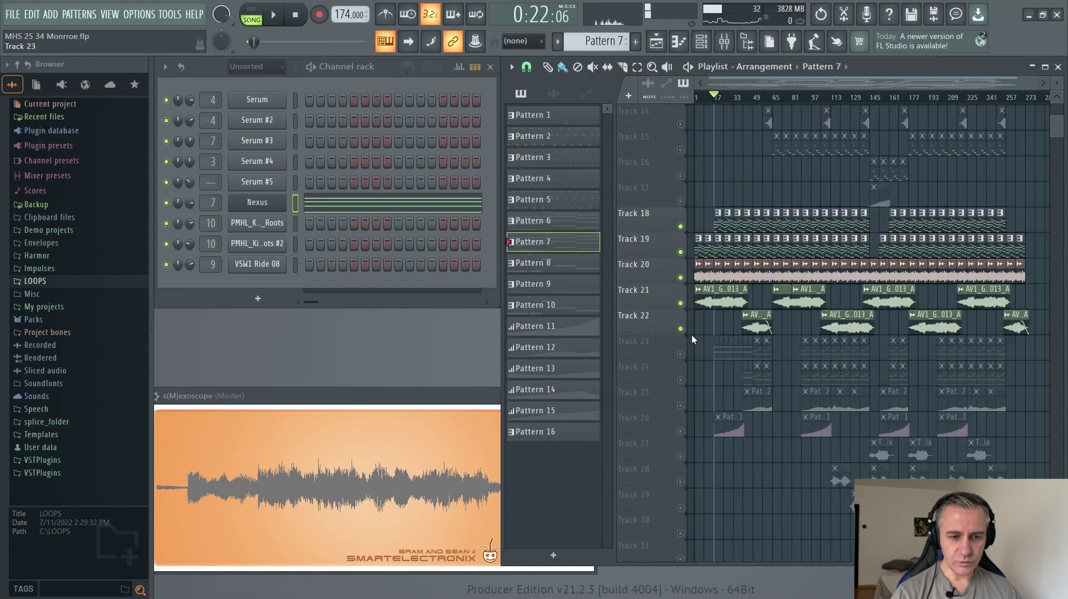
{"action": "scroll", "coordinate": [851, 493], "scroll_direction": "up", "scroll_amount": 3, "text": "ctrl"}
{"action": "left_click", "coordinate": [679, 482]}
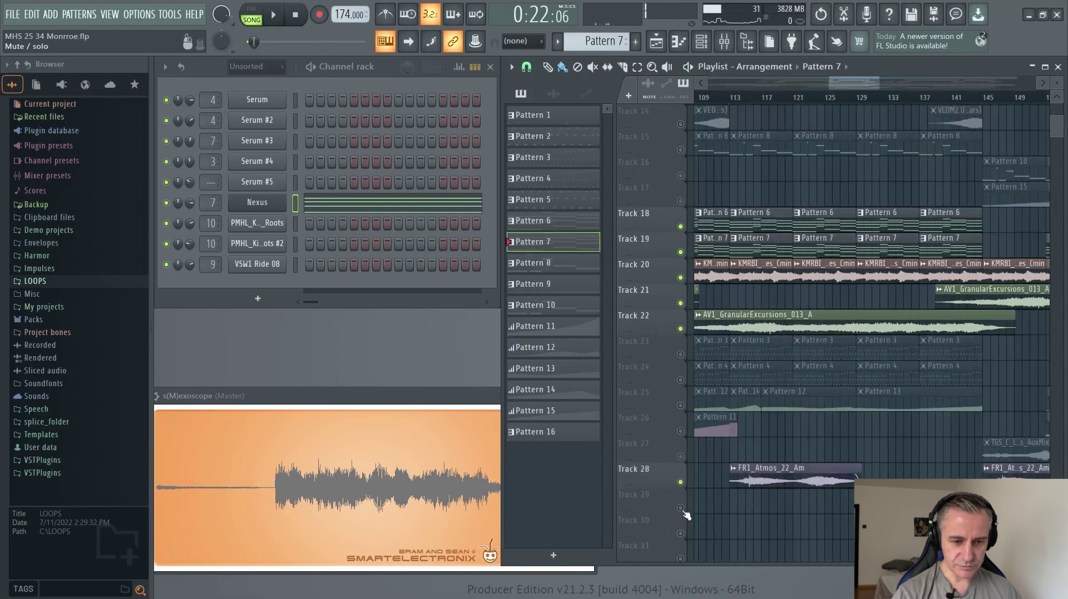
{"action": "left_click", "coordinate": [680, 508]}
{"action": "scroll", "coordinate": [679, 508], "scroll_direction": "up", "scroll_amount": 2, "text": "ctrl"}
{"action": "left_click", "coordinate": [679, 456]}
{"action": "scroll", "coordinate": [795, 367], "scroll_direction": "up", "scroll_amount": 2, "text": "ctrl"}
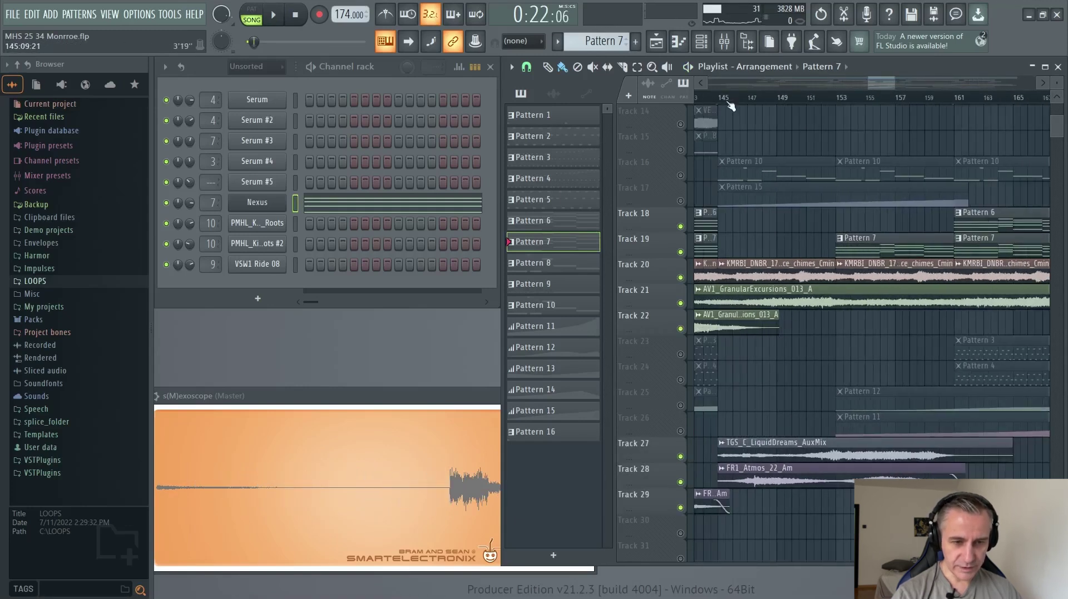
Play the layered atmosphere tracks from bar 145, unmute tracks 17 and 16 during playback, and stop playback
{"action": "scroll", "coordinate": [778, 322], "scroll_direction": "down", "scroll_amount": 2, "text": "ctrl"}
{"action": "scroll", "coordinate": [755, 255], "scroll_direction": "up", "scroll_amount": 2, "text": "ctrl"}
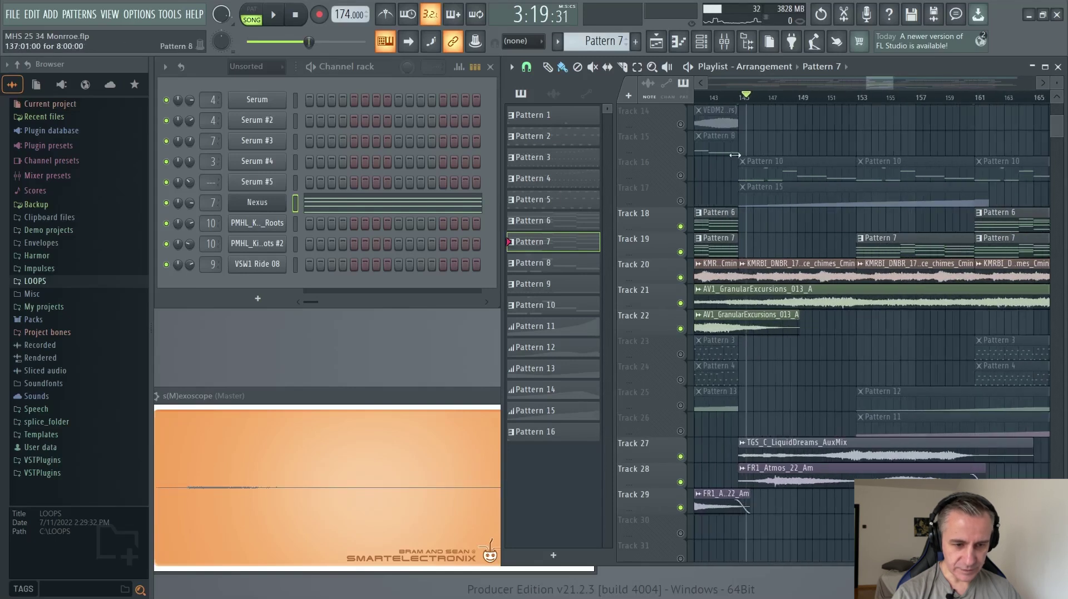
{"action": "scroll", "coordinate": [832, 394], "scroll_direction": "up", "scroll_amount": 3, "text": "ctrl"}
{"action": "scroll", "coordinate": [799, 402], "scroll_direction": "down", "scroll_amount": 2, "text": "ctrl"}
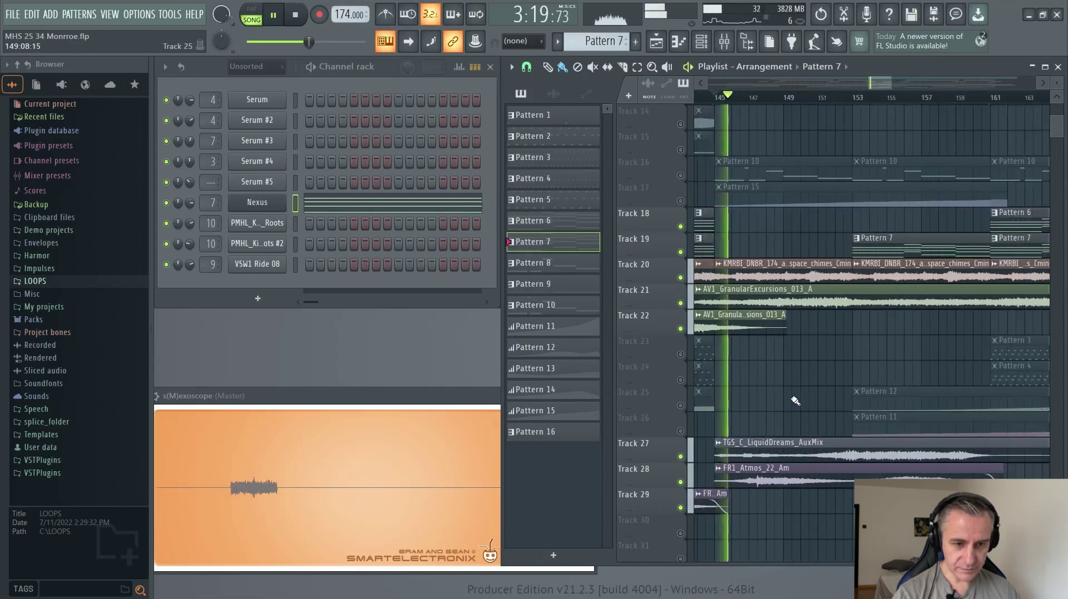
{"action": "left_click", "coordinate": [680, 201]}
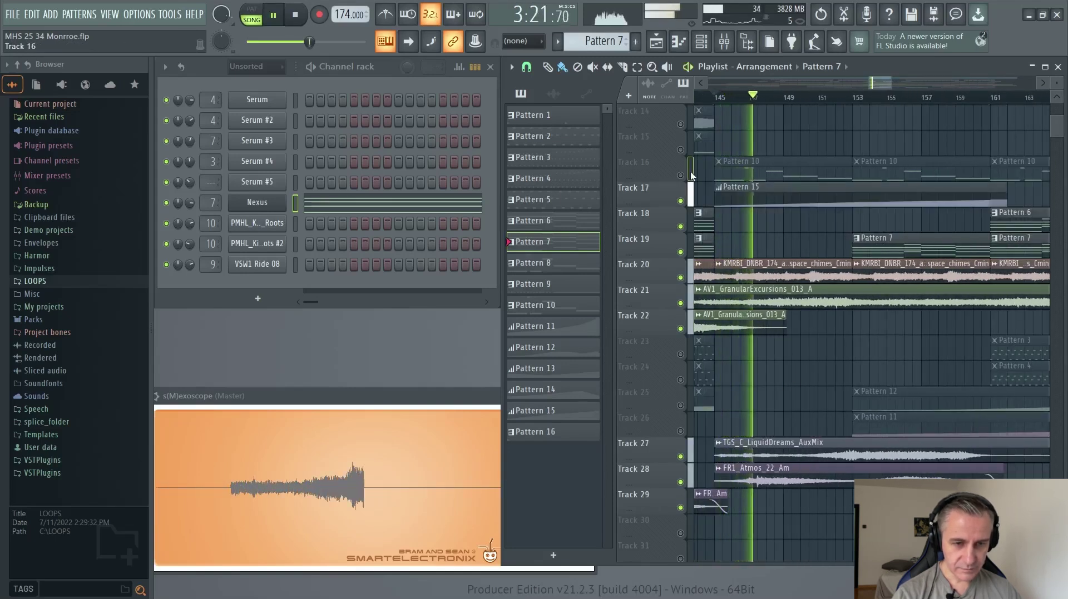
{"action": "left_click", "coordinate": [680, 175]}
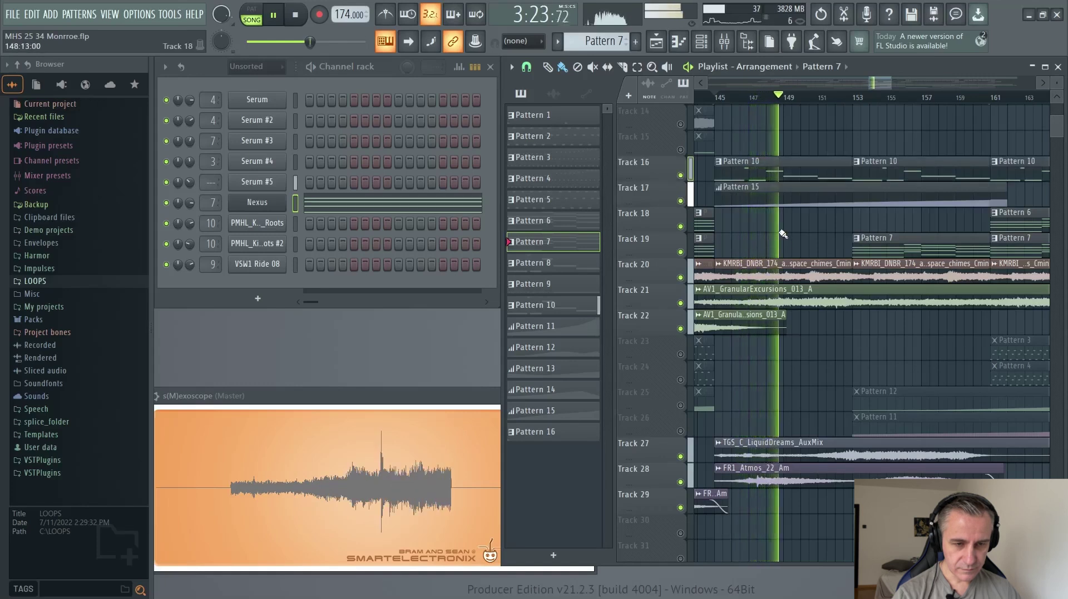
{"action": "scroll", "coordinate": [782, 235], "scroll_direction": "right", "scroll_amount": 3}
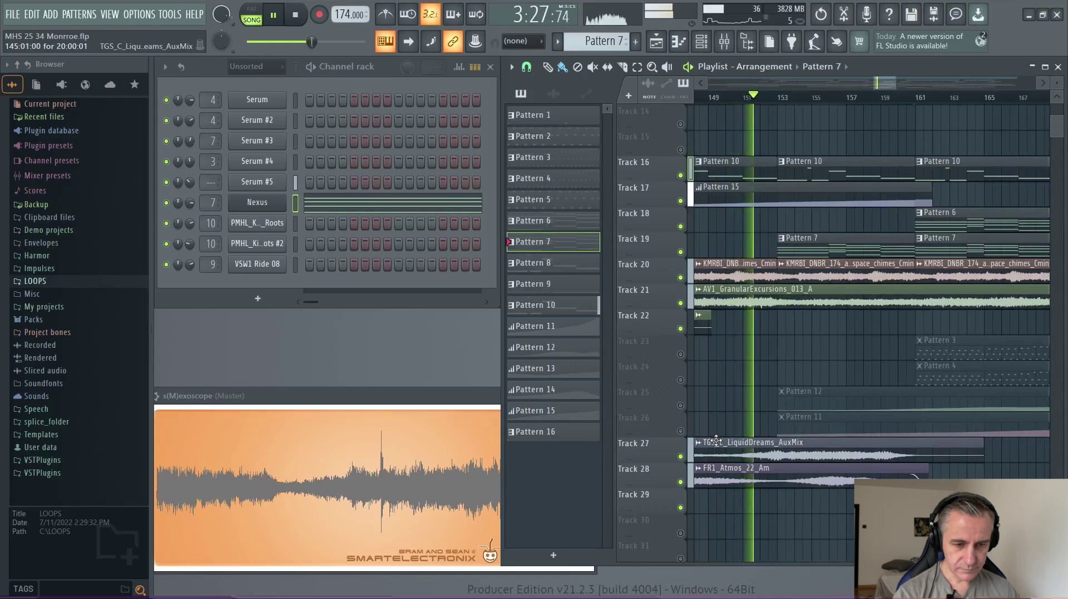
{"action": "scroll", "coordinate": [750, 401], "scroll_direction": "down", "scroll_amount": 2}
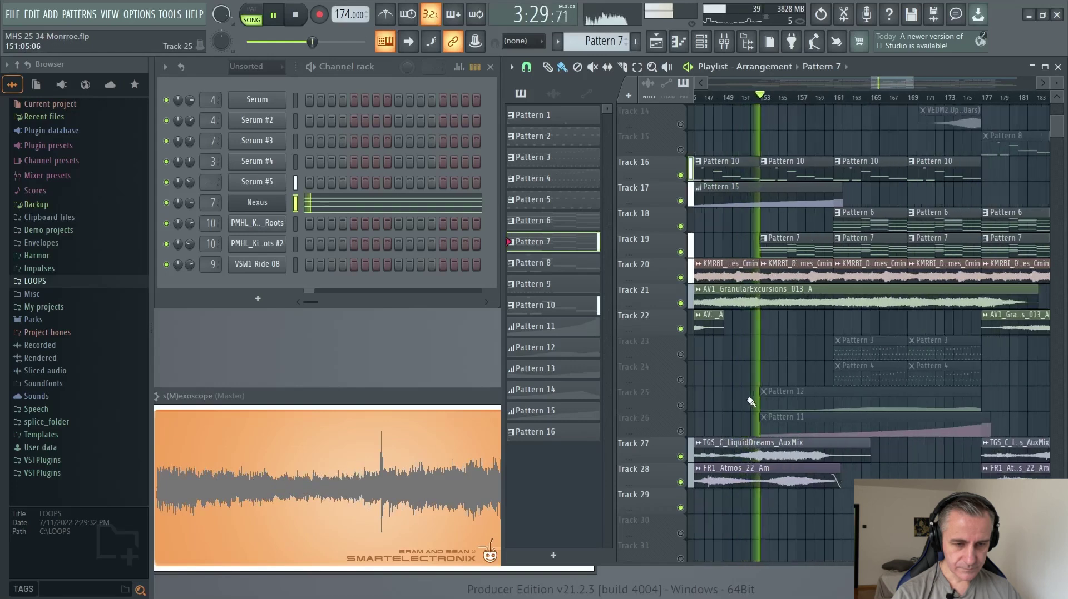
{"action": "scroll", "coordinate": [762, 390], "scroll_direction": "up", "scroll_amount": 2}
{"action": "scroll", "coordinate": [768, 379], "scroll_direction": "down", "scroll_amount": 1}
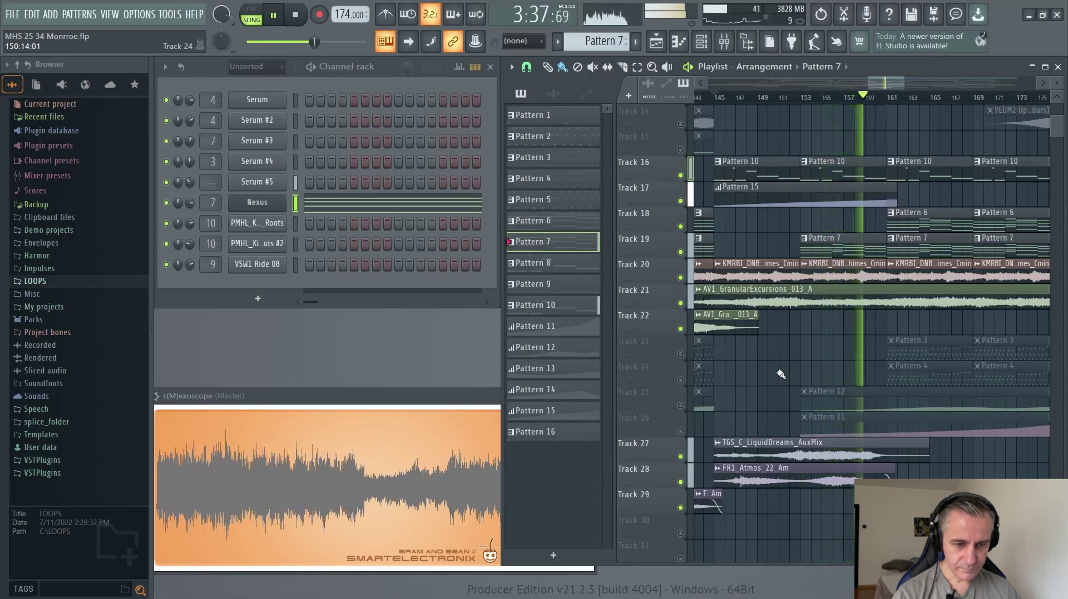
{"action": "key", "text": "space"}
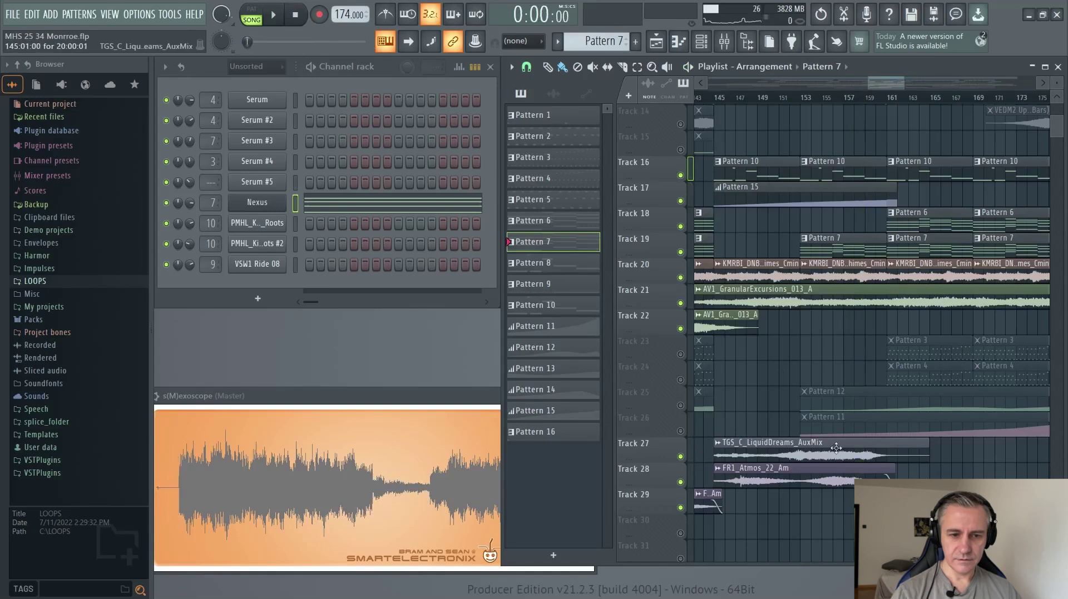
Solo track 27 and play its TGS_C_LiquidDreams_AuxMix clip from bar 145
{"action": "scroll", "coordinate": [715, 452], "scroll_direction": "up", "scroll_amount": 2}
{"action": "scroll", "coordinate": [715, 452], "scroll_direction": "down", "scroll_amount": 2}
{"action": "right_click", "coordinate": [680, 457]}
{"action": "scroll", "coordinate": [760, 431], "scroll_direction": "up", "scroll_amount": 2}
{"action": "scroll", "coordinate": [760, 431], "scroll_direction": "down", "scroll_amount": 2}
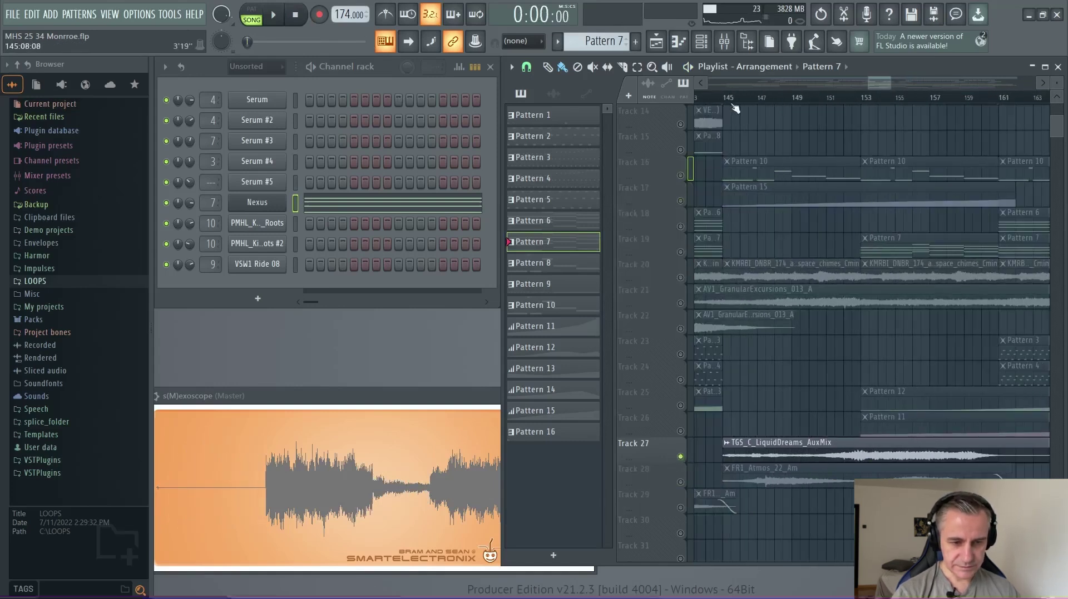
{"action": "left_click", "coordinate": [723, 98]}
{"action": "key", "text": "space"}
Skip ahead to bar 153 in the TGS_C_LiquidDreams_AuxMix clip to hear its louder part, and stop playback
{"action": "left_click", "coordinate": [847, 99]}
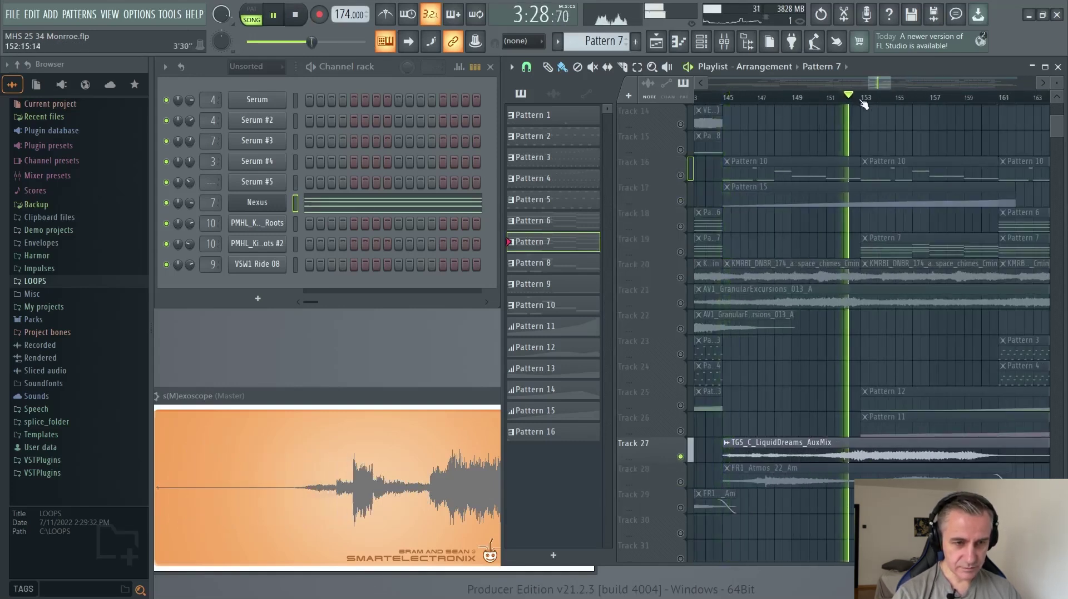
{"action": "left_click", "coordinate": [862, 99]}
{"action": "scroll", "coordinate": [908, 233], "scroll_direction": "up", "scroll_amount": 1}
{"action": "scroll", "coordinate": [804, 370], "scroll_direction": "down", "scroll_amount": 3}
{"action": "scroll", "coordinate": [808, 374], "scroll_direction": "down", "scroll_amount": 2}
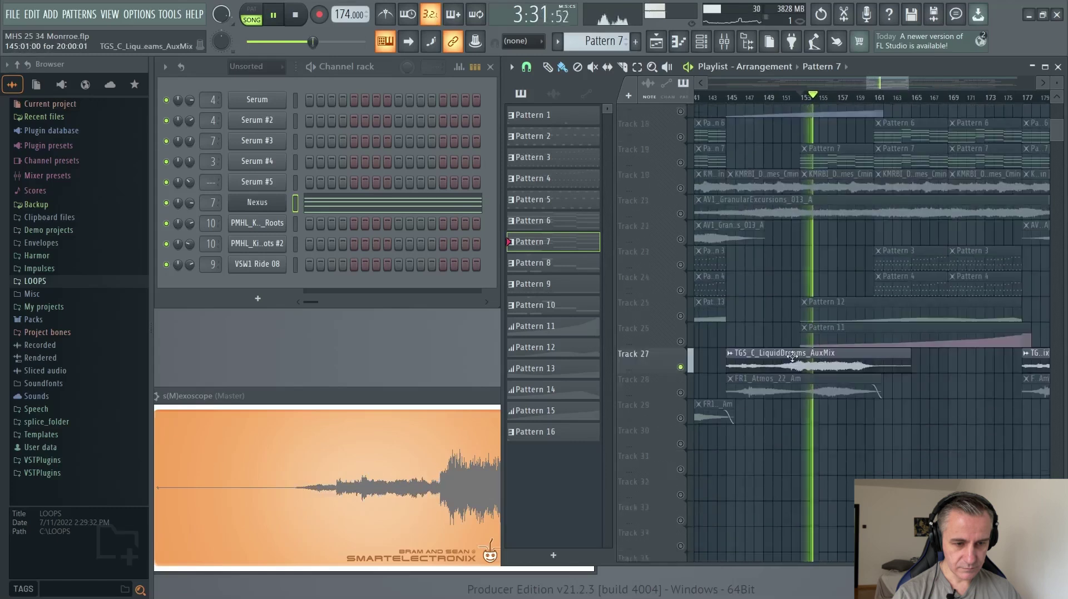
{"action": "scroll", "coordinate": [762, 320], "scroll_direction": "up", "scroll_amount": 2}
{"action": "scroll", "coordinate": [771, 323], "scroll_direction": "down", "scroll_amount": 2}
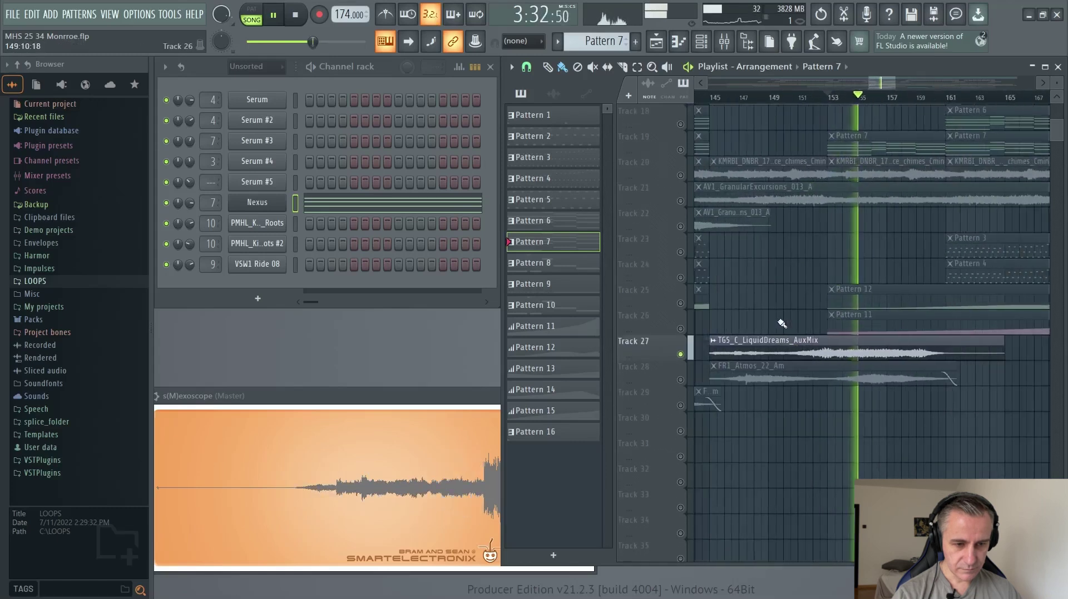
{"action": "key", "text": "space"}
Solo track 28 and play its FR1_Atmos_22_Am clip from near bar 145
{"action": "right_click", "coordinate": [683, 381]}
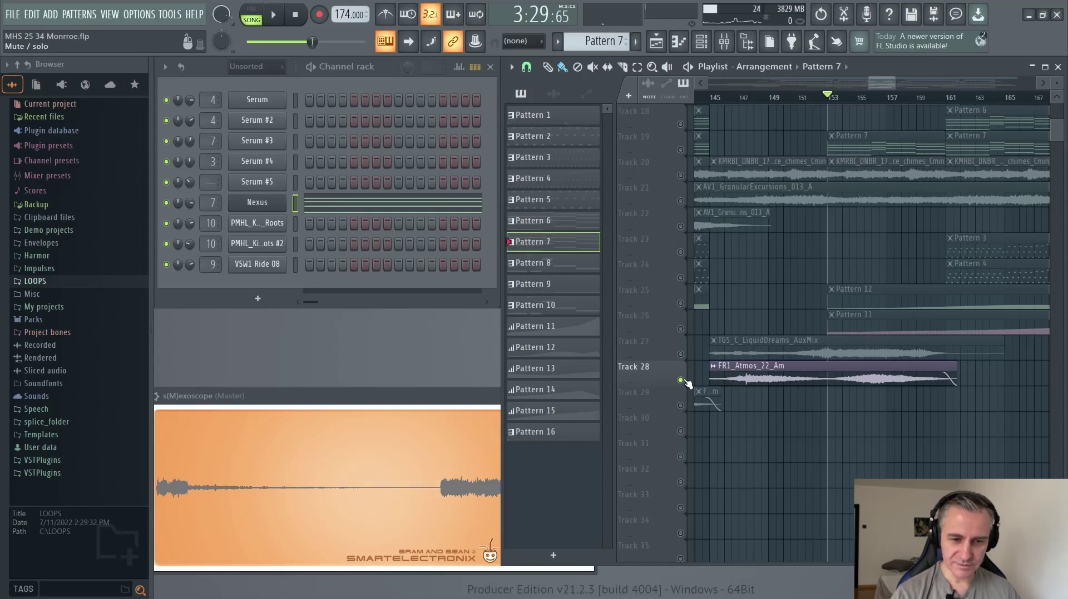
{"action": "scroll", "coordinate": [685, 358], "scroll_direction": "up", "scroll_amount": 4}
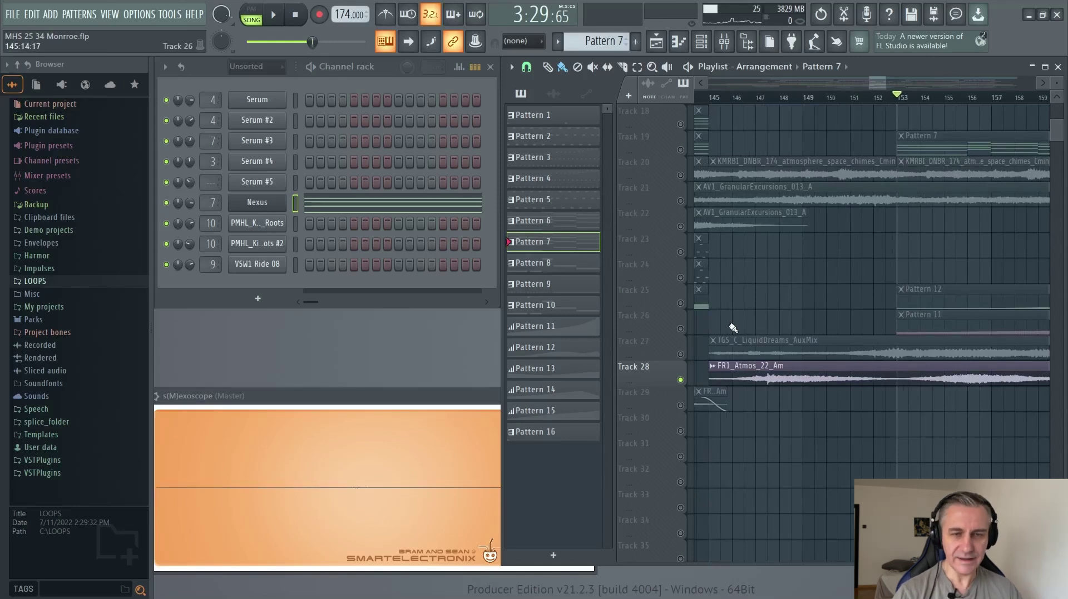
{"action": "left_click", "coordinate": [730, 103]}
{"action": "key", "text": "space"}
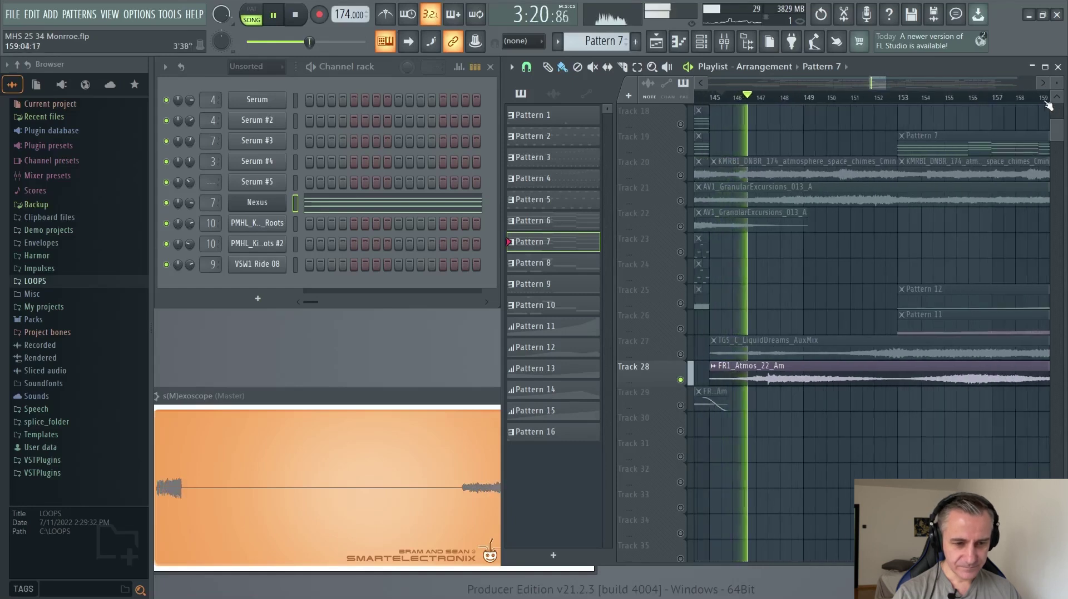
Maximize the playlist, skip past bar 154 to hear the second swell of FR1_Atmos_22_Am, and stop playback
{"action": "left_click", "coordinate": [1045, 66]}
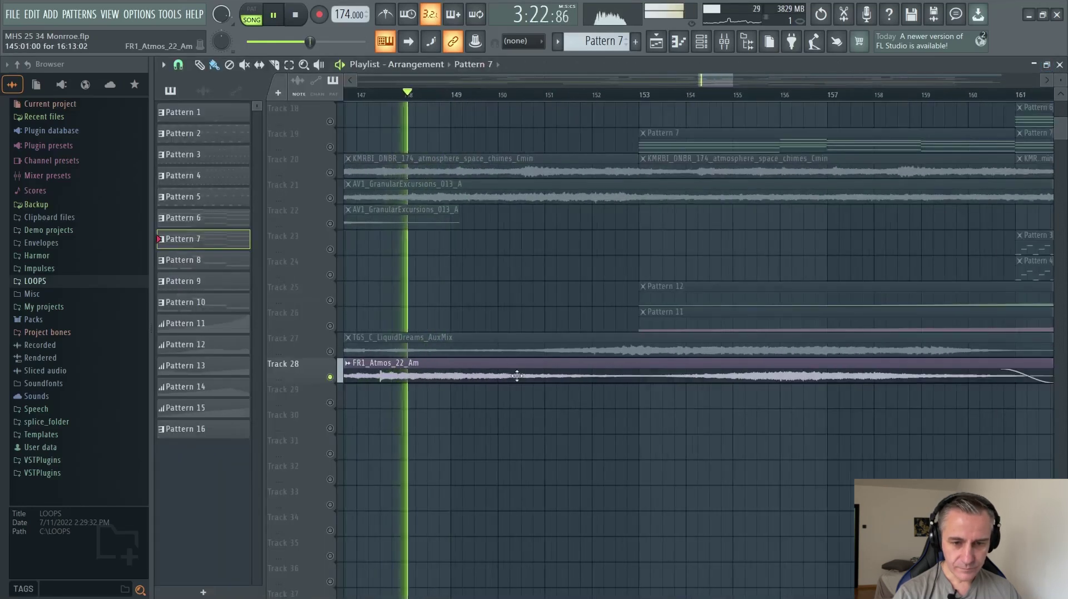
{"action": "left_click", "coordinate": [721, 95]}
{"action": "scroll", "coordinate": [851, 322], "scroll_direction": "up", "scroll_amount": 3}
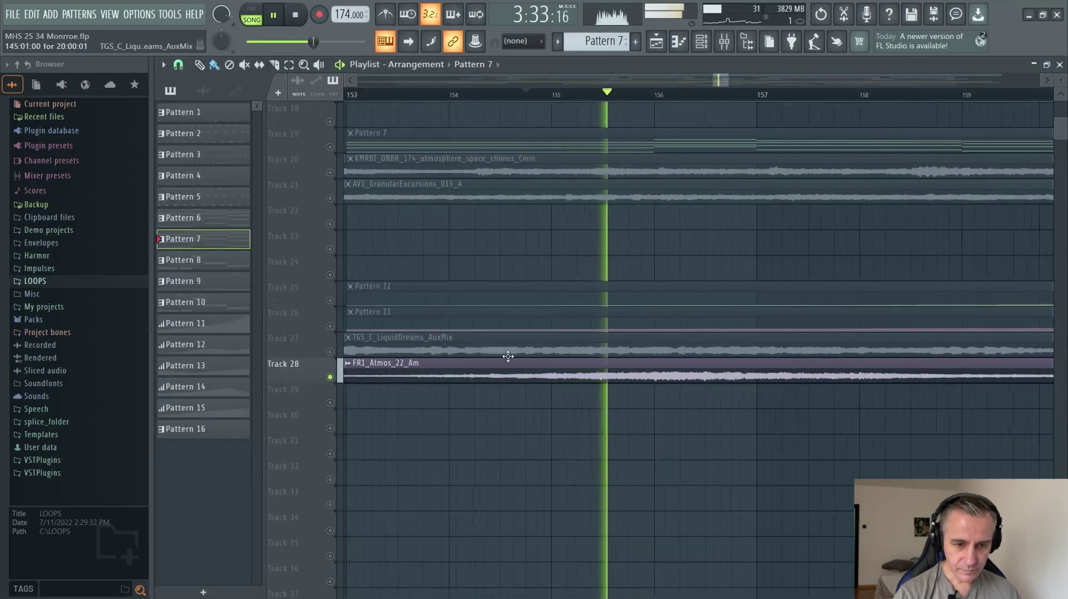
{"action": "scroll", "coordinate": [507, 356], "scroll_direction": "down", "scroll_amount": 4}
{"action": "key", "text": "space"}
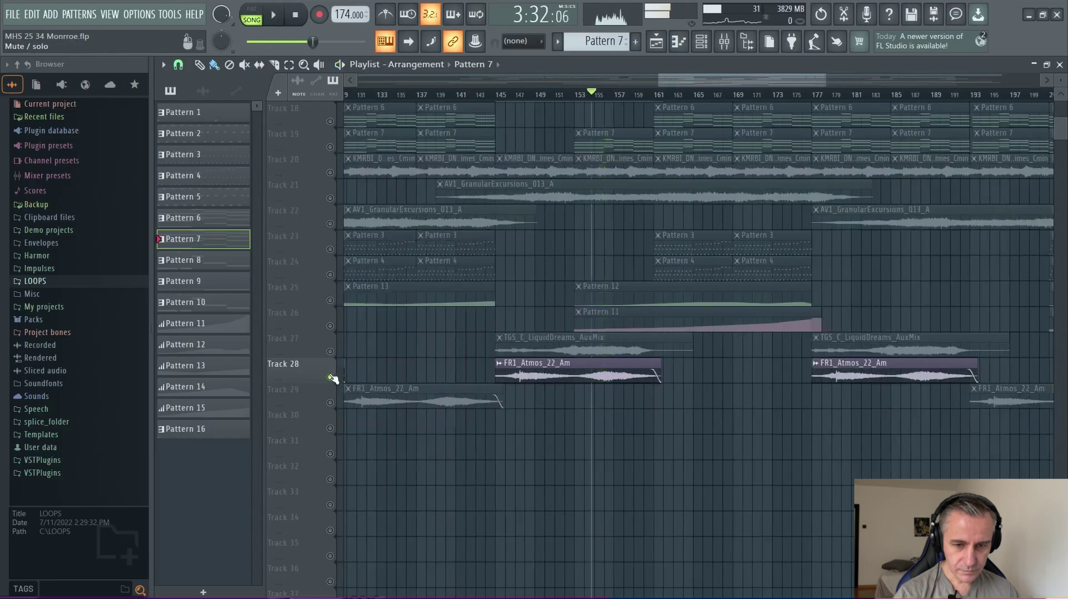
Unmute all tracks, review the full arrangement, and focus on the clips around bar 41 on tracks 23 to 26
{"action": "left_click", "coordinate": [330, 378]}
{"action": "left_click", "coordinate": [331, 377]}
{"action": "scroll", "coordinate": [723, 423], "scroll_direction": "down", "scroll_amount": 6}
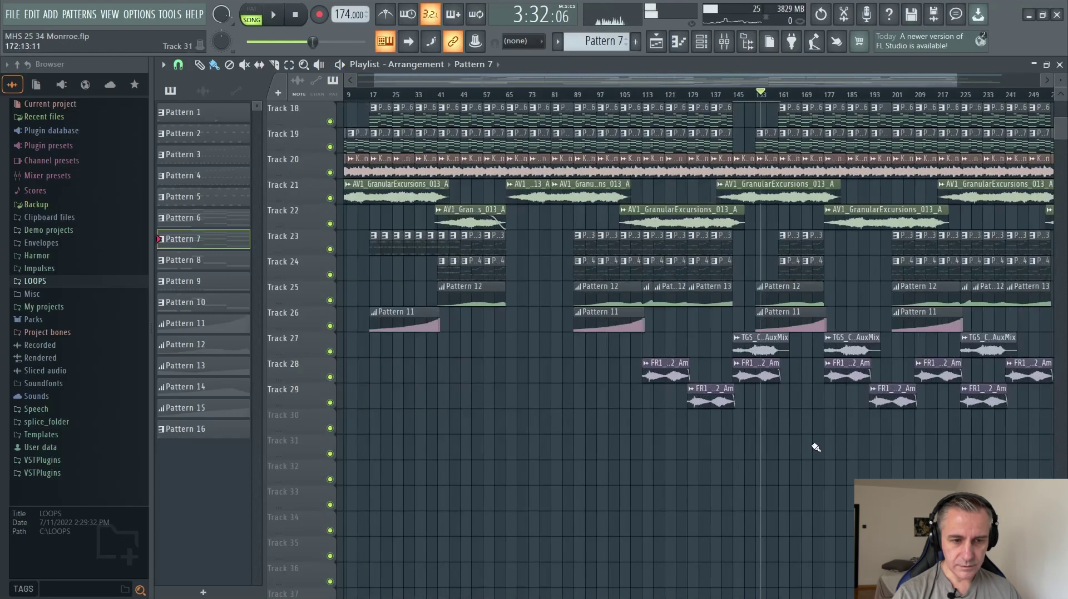
{"action": "scroll", "coordinate": [815, 448], "scroll_direction": "up", "scroll_amount": 3}
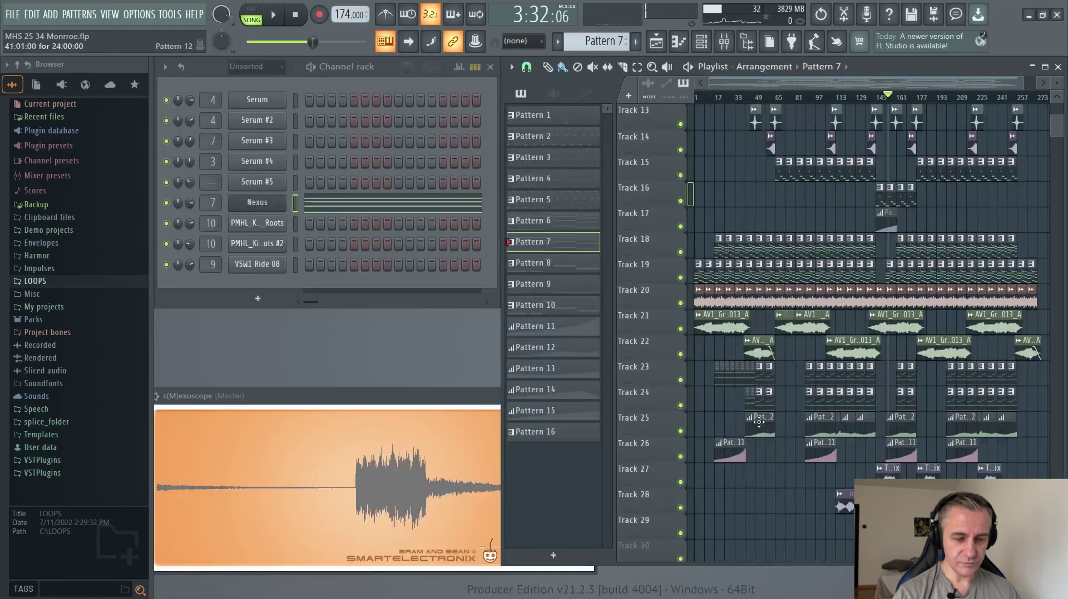
{"action": "scroll", "coordinate": [879, 450], "scroll_direction": "up", "scroll_amount": 5}
{"action": "scroll", "coordinate": [879, 451], "scroll_direction": "up", "scroll_amount": 2}
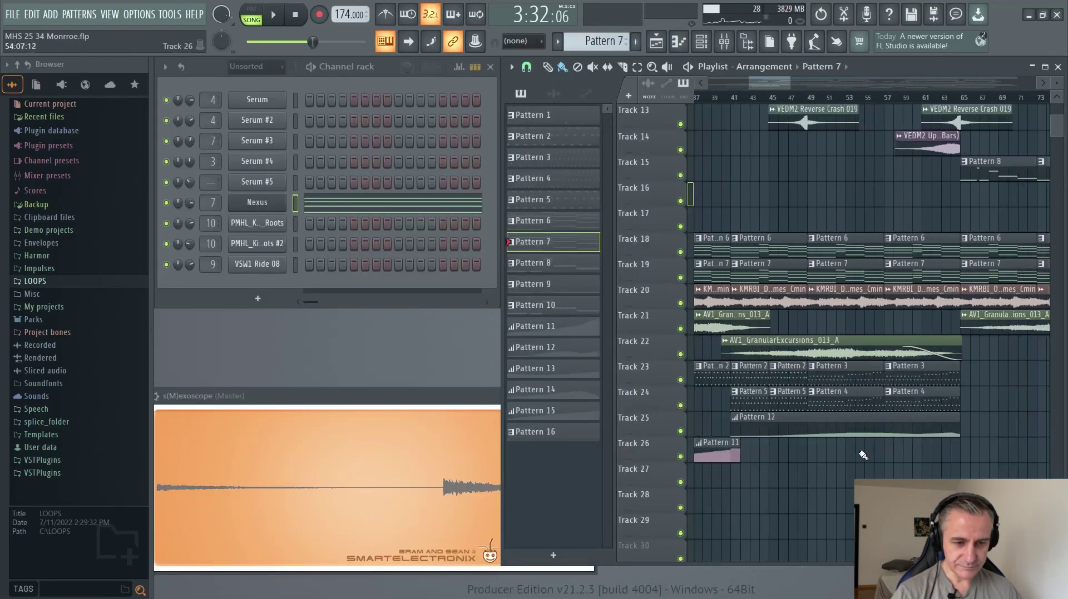
Solo track 23, unmute track 26 alongside it, select the Pattern 2 clip and play from bar 41
{"action": "right_click", "coordinate": [680, 380]}
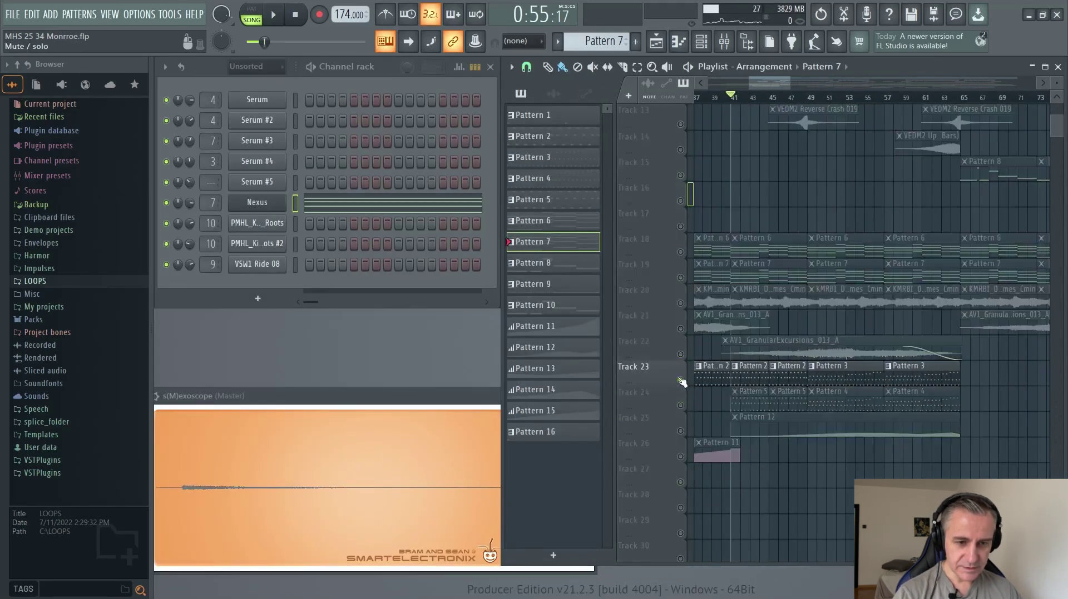
{"action": "left_click", "coordinate": [680, 456]}
{"action": "scroll", "coordinate": [729, 391], "scroll_direction": "up", "scroll_amount": 2}
{"action": "scroll", "coordinate": [728, 391], "scroll_direction": "down", "scroll_amount": 2}
{"action": "left_click", "coordinate": [731, 377]}
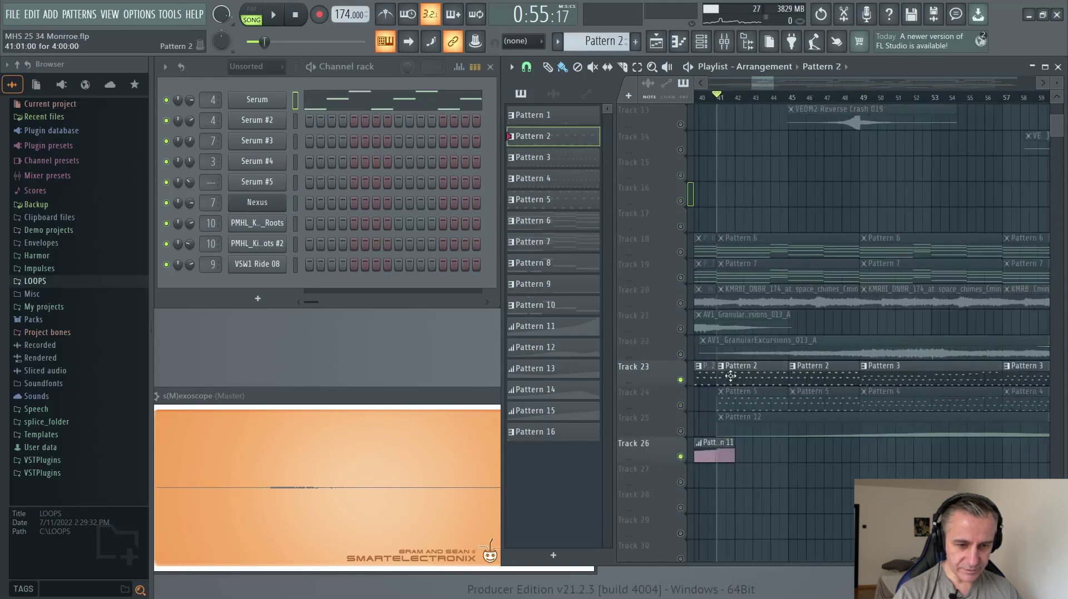
{"action": "scroll", "coordinate": [746, 393], "scroll_direction": "up", "scroll_amount": 2}
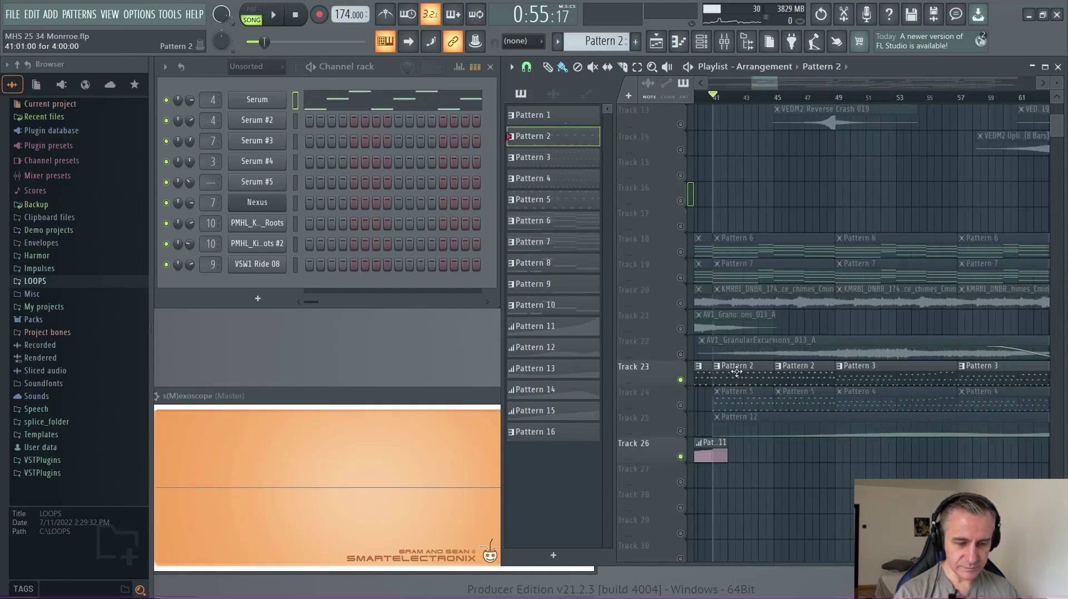
{"action": "key", "text": "space"}
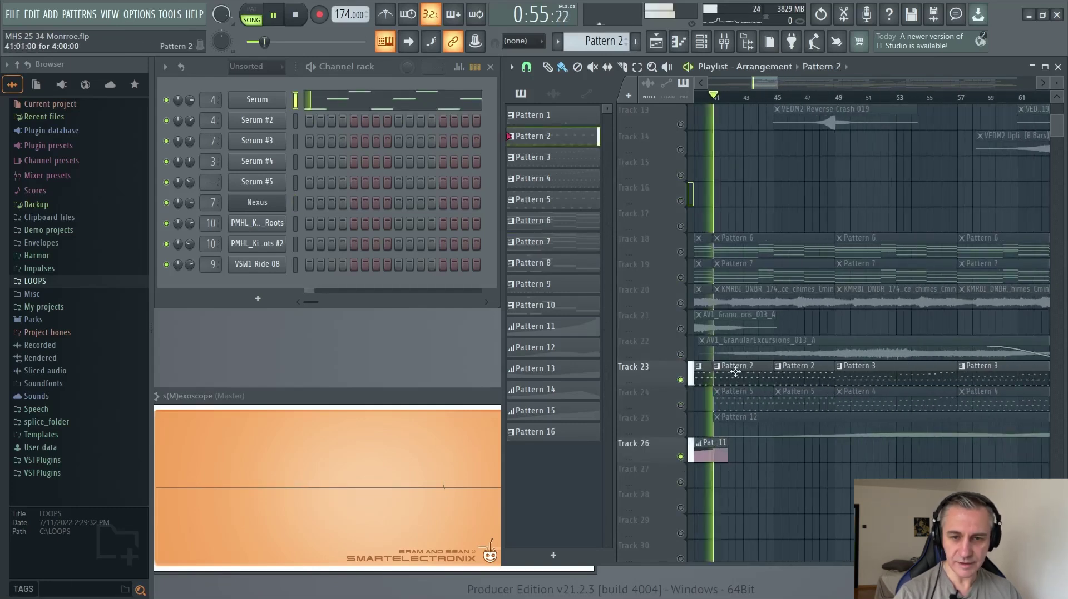
Examine the Serum notes of Pattern 2 and then Pattern 3 in the piano roll while the song plays
{"action": "left_click", "coordinate": [355, 103]}
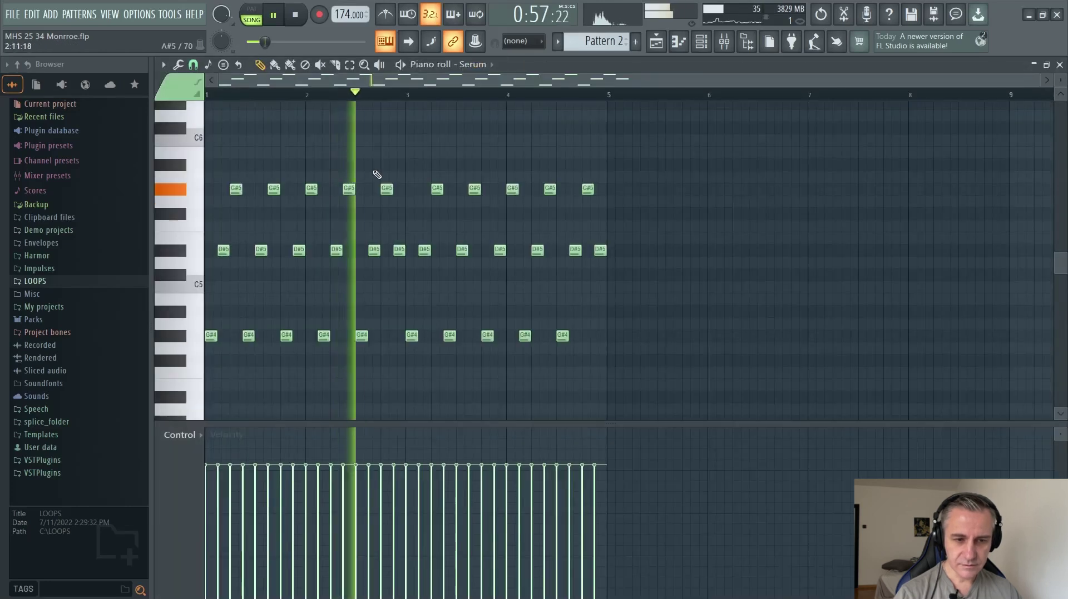
{"action": "key", "text": "Escape"}
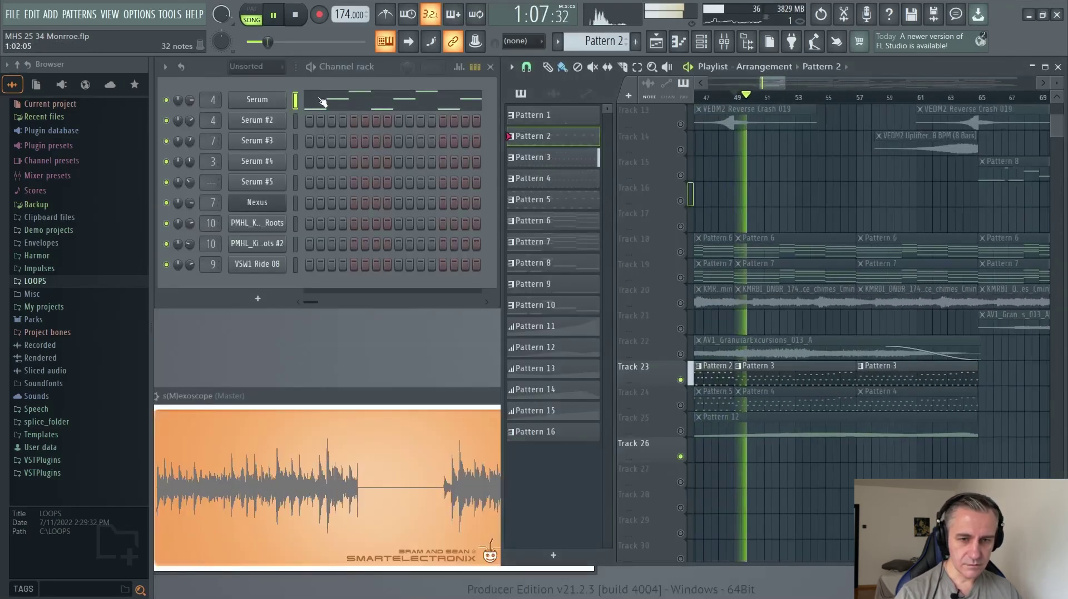
{"action": "double_click", "coordinate": [762, 368]}
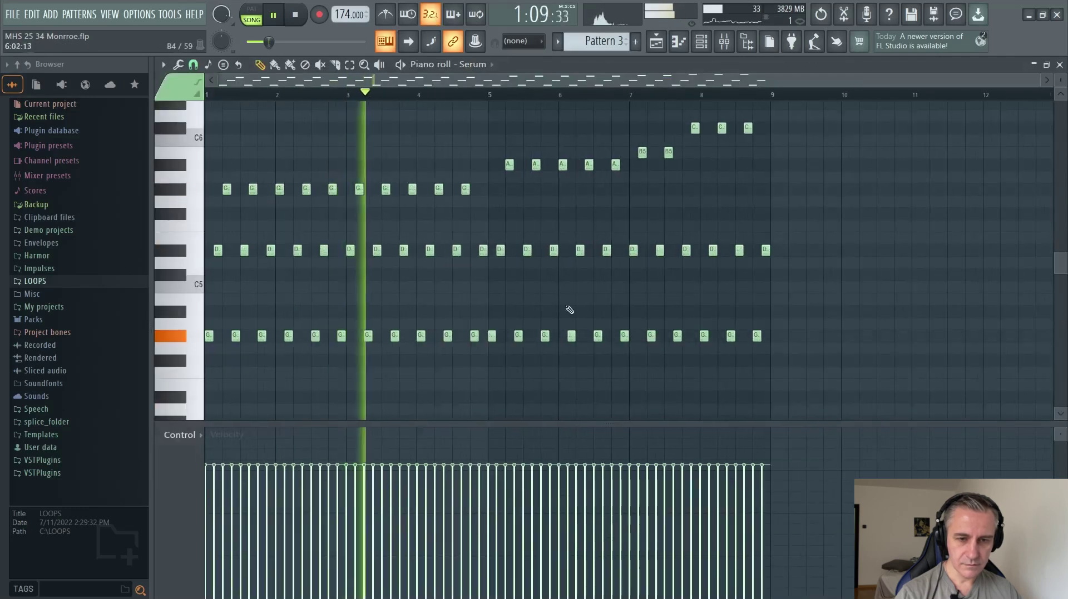
{"action": "scroll", "coordinate": [553, 288], "scroll_direction": "up", "scroll_amount": 2}
{"action": "scroll", "coordinate": [548, 281], "scroll_direction": "up", "scroll_amount": 3}
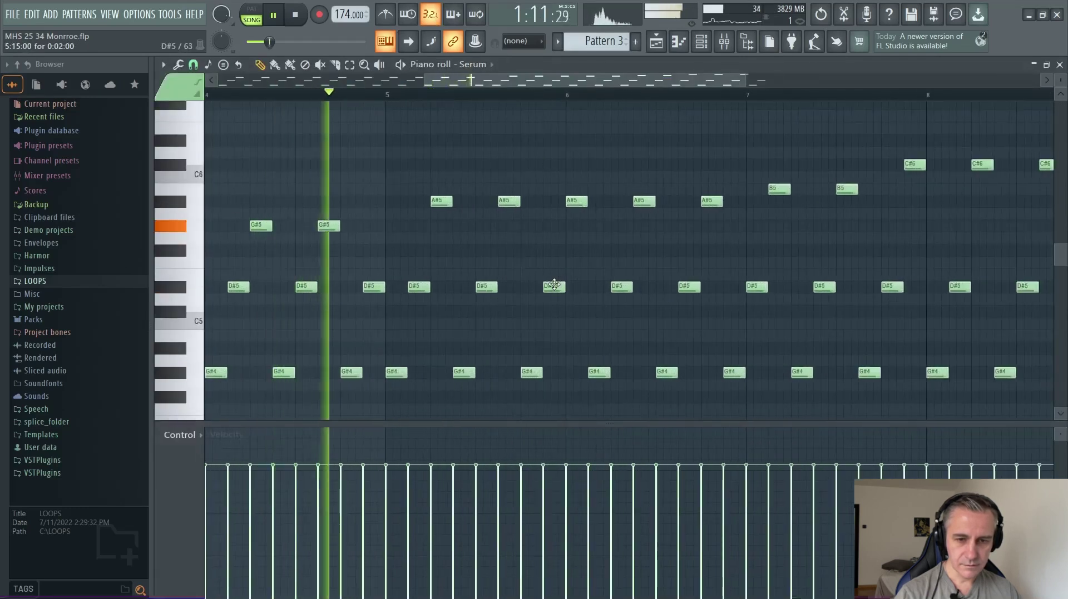
{"action": "scroll", "coordinate": [352, 255], "scroll_direction": "down", "scroll_amount": 2}
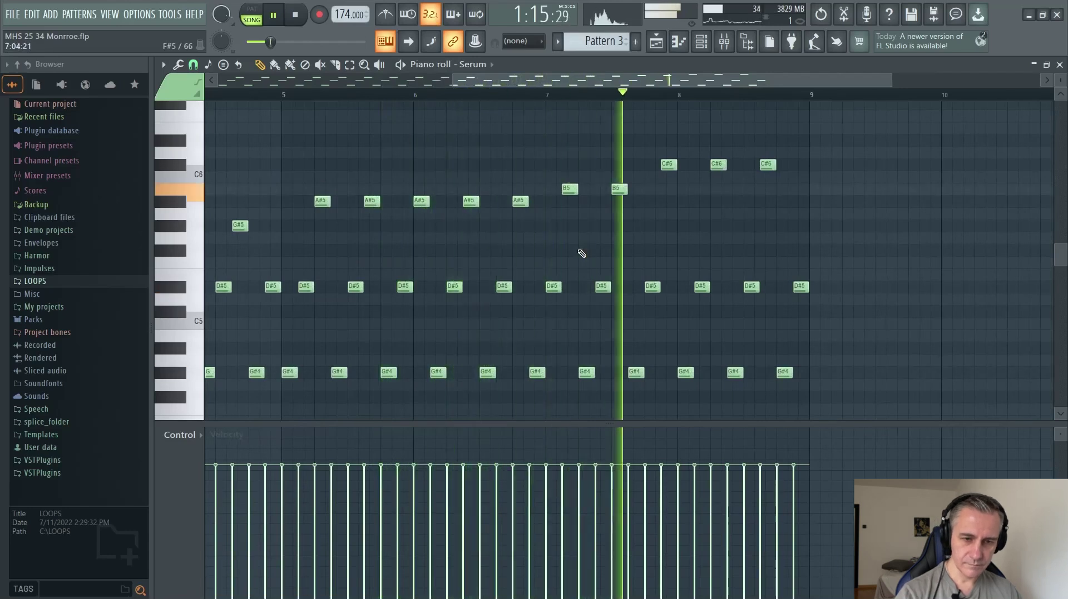
{"action": "key", "text": "F7"}
Stop playback, solo track 24, unmute track 25 alongside it, and play both tracks
{"action": "key", "text": "space"}
{"action": "right_click", "coordinate": [681, 407]}
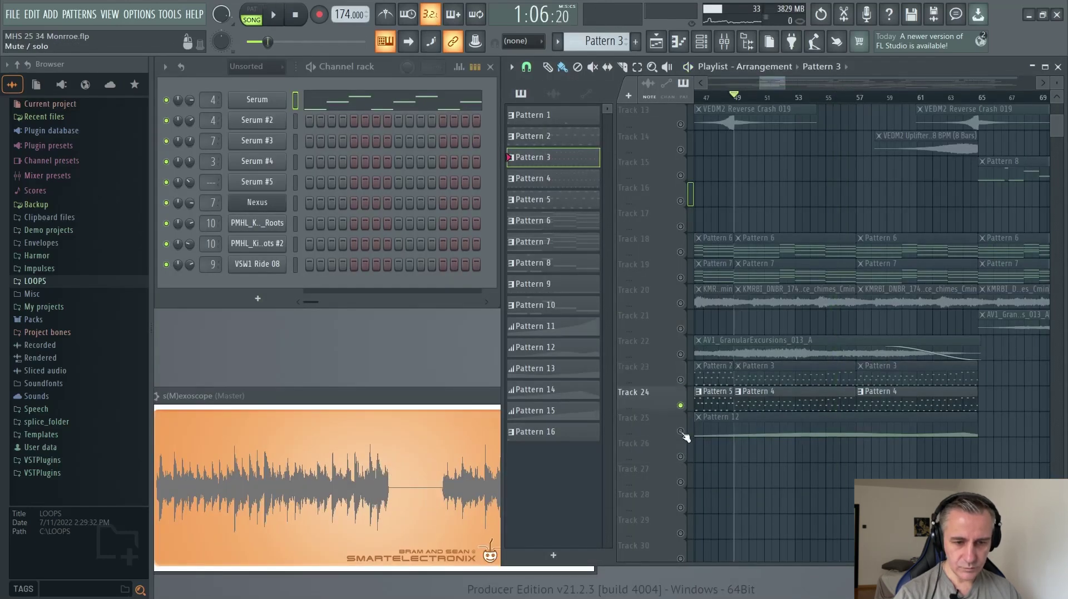
{"action": "left_click", "coordinate": [681, 432]}
{"action": "scroll", "coordinate": [836, 412], "scroll_direction": "down", "scroll_amount": 2}
{"action": "scroll", "coordinate": [805, 408], "scroll_direction": "up", "scroll_amount": 1}
{"action": "key", "text": "space"}
Select the Pattern 4 clip on track 24 and view its Serum #2 notes in the piano roll
{"action": "left_click", "coordinate": [803, 406]}
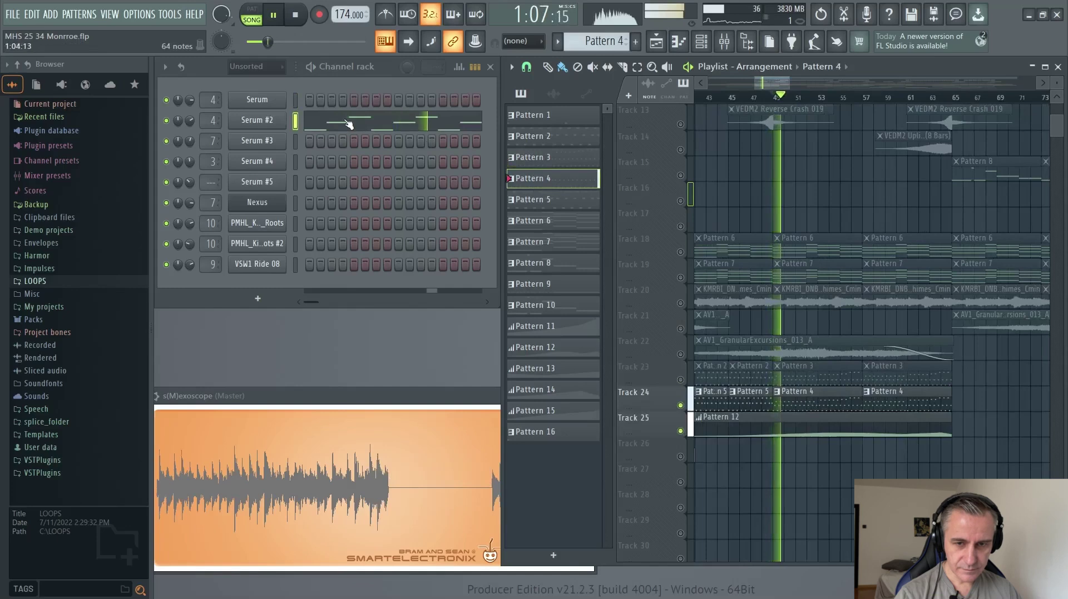
{"action": "key", "text": "F7"}
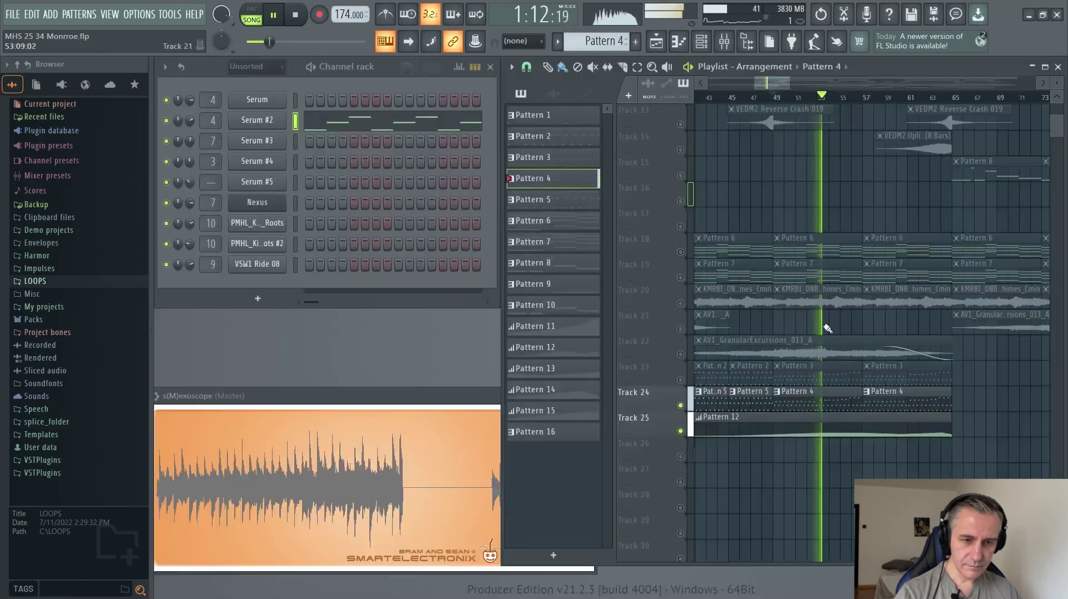
{"action": "key", "text": "F7"}
Open Pattern 12's Serum #2 filter cutoff events, listen from bar 20 and again from bar 23, and close the editor
{"action": "left_click", "coordinate": [842, 418]}
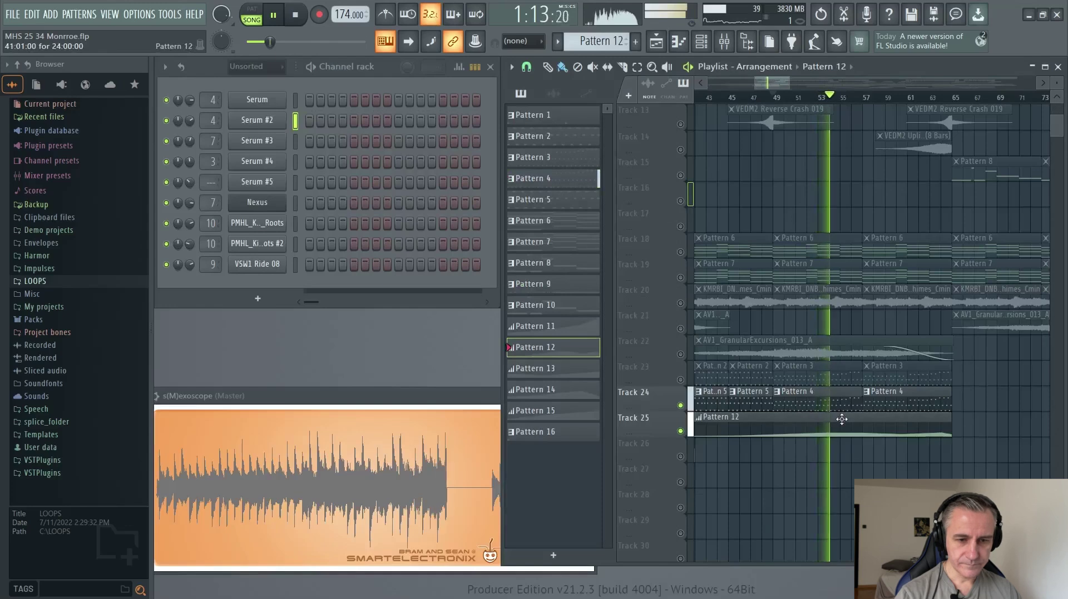
{"action": "double_click", "coordinate": [839, 417]}
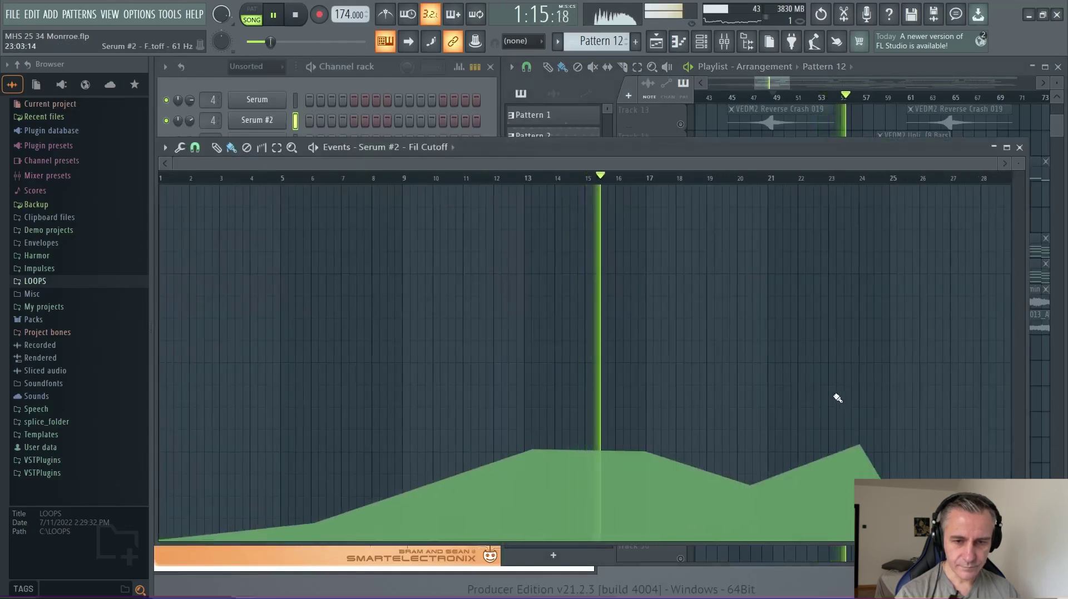
{"action": "left_click", "coordinate": [743, 176]}
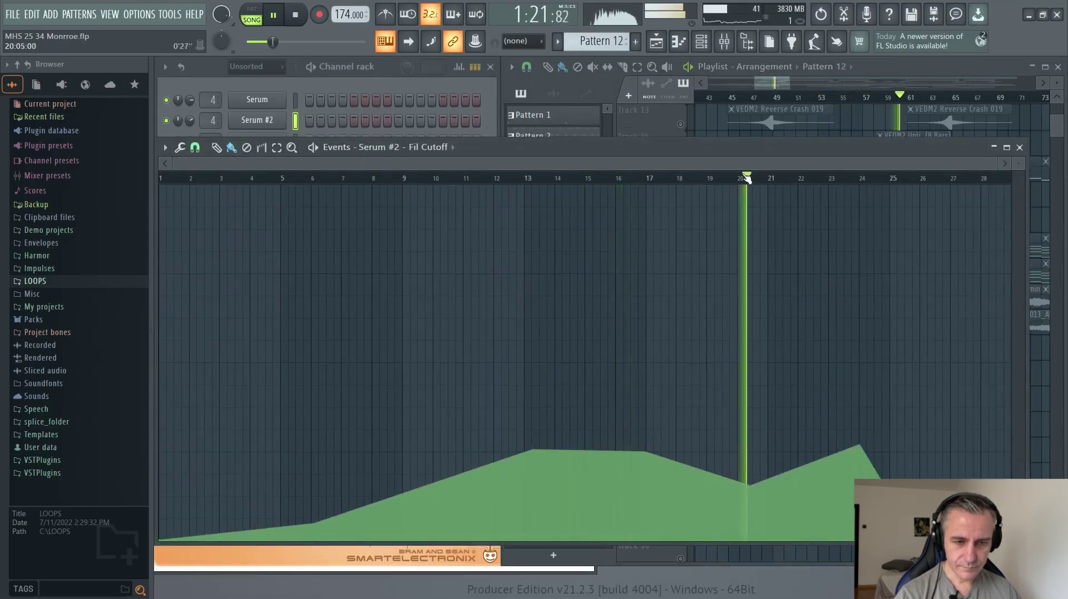
{"action": "left_click", "coordinate": [832, 177]}
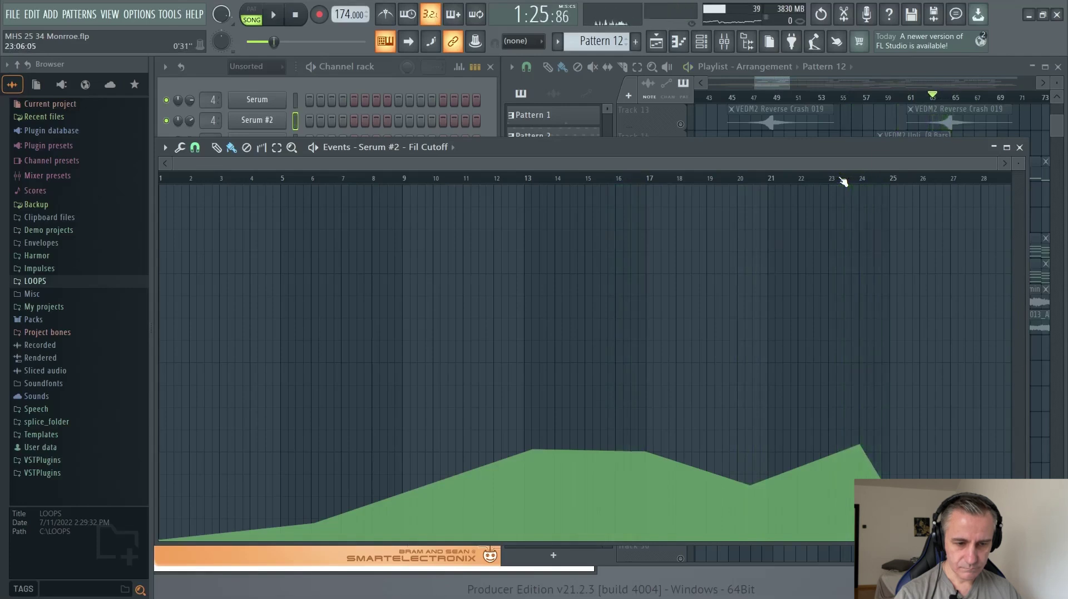
{"action": "key", "text": "Escape"}
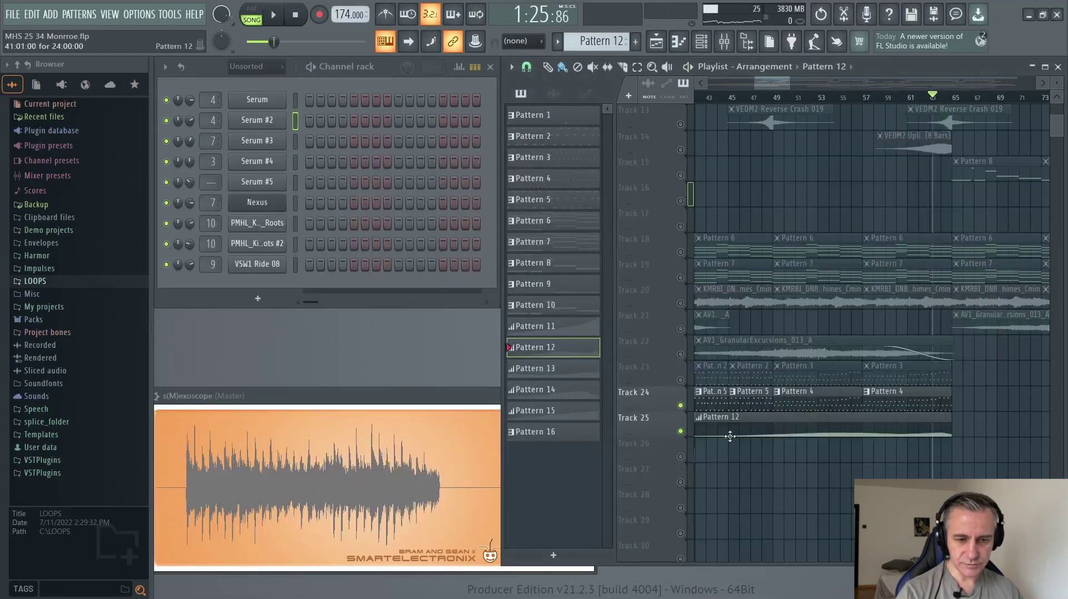
Maximize the playlist, look over the clips on tracks 24 and 25, and unmute all tracks
{"action": "left_click", "coordinate": [1044, 66]}
{"action": "scroll", "coordinate": [731, 475], "scroll_direction": "down", "scroll_amount": 5}
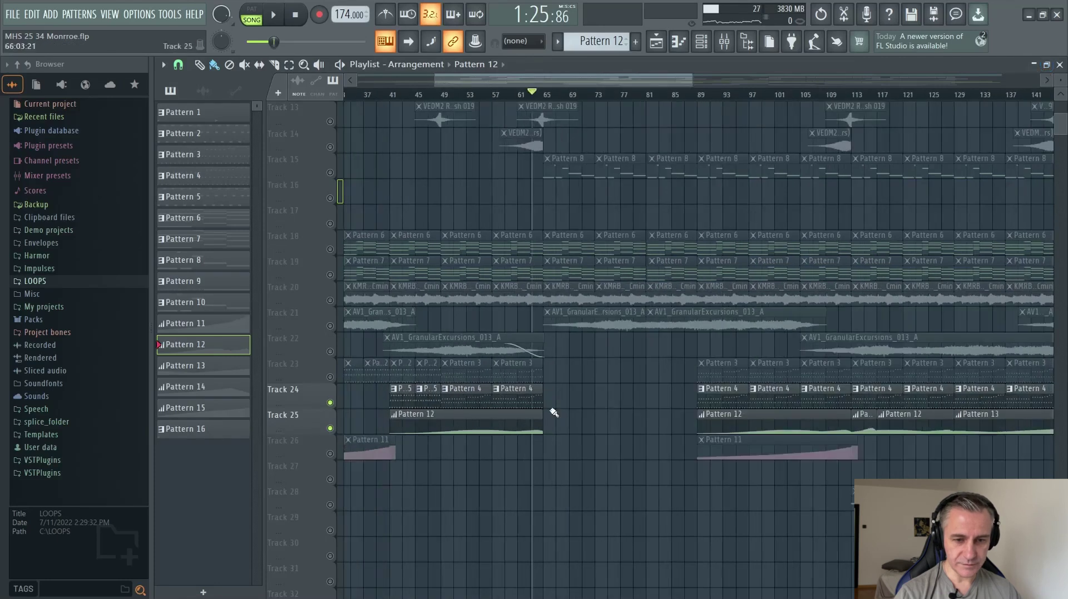
{"action": "scroll", "coordinate": [712, 473], "scroll_direction": "up", "scroll_amount": 3}
{"action": "scroll", "coordinate": [584, 460], "scroll_direction": "down", "scroll_amount": 3}
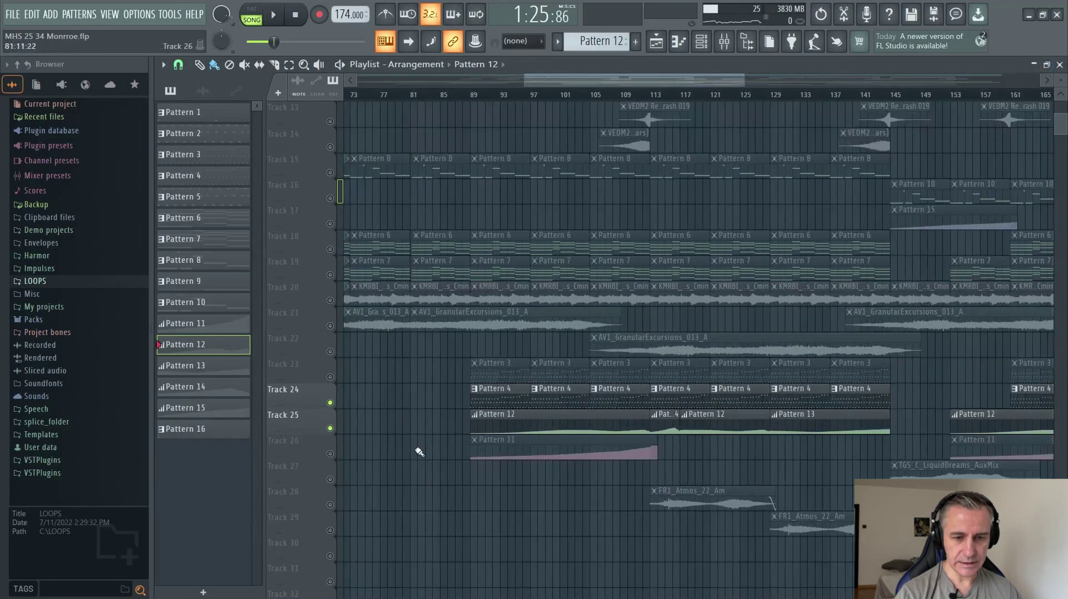
{"action": "right_click", "coordinate": [329, 403]}
Examine the full arrangement from the vocals on track 5 to the atmosphere clips on track 29
{"action": "scroll", "coordinate": [695, 470], "scroll_direction": "down", "scroll_amount": 4}
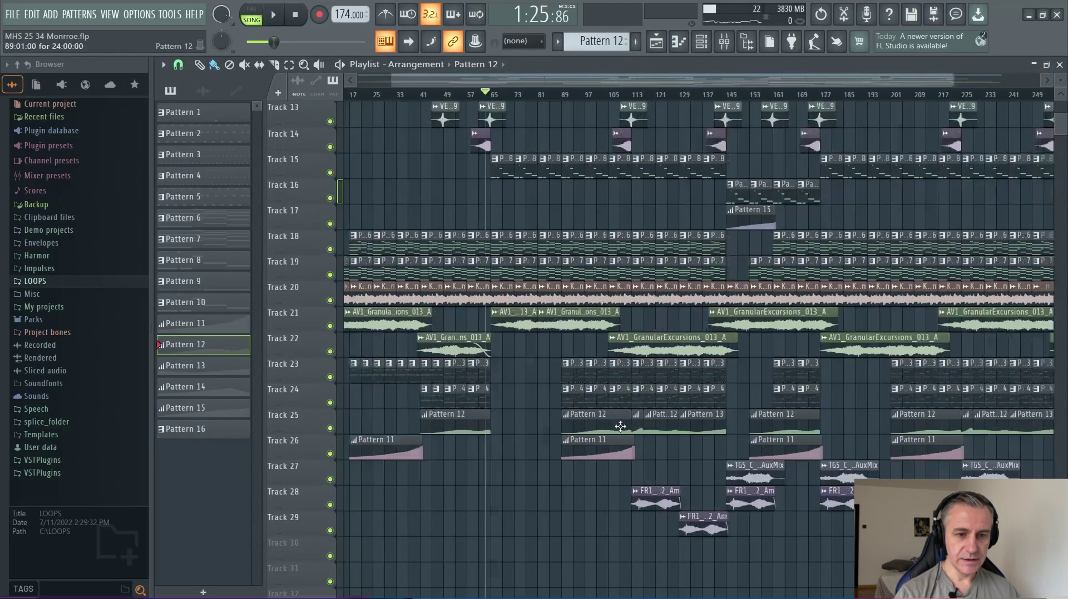
{"action": "scroll", "coordinate": [712, 456], "scroll_direction": "up", "scroll_amount": 5}
{"action": "scroll", "coordinate": [723, 449], "scroll_direction": "down", "scroll_amount": 5}
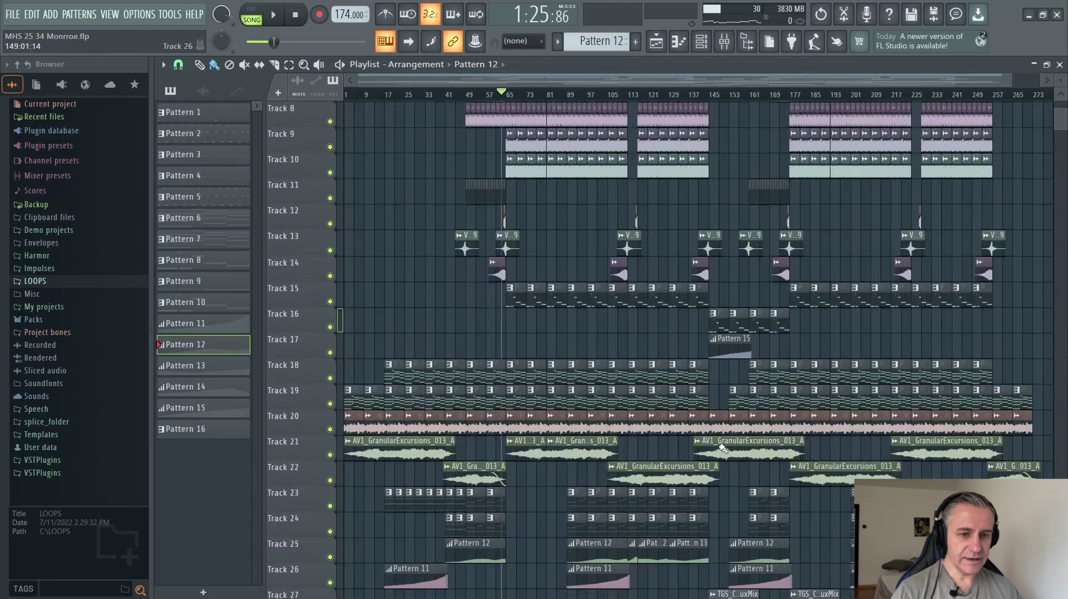
{"action": "scroll", "coordinate": [730, 442], "scroll_direction": "up", "scroll_amount": 5}
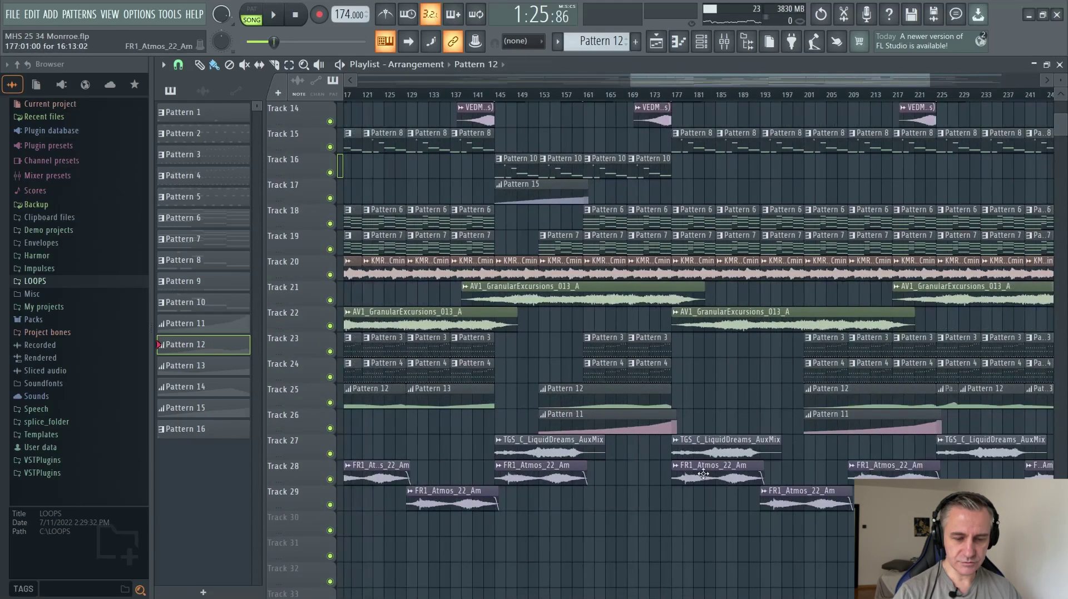
{"action": "scroll", "coordinate": [703, 474], "scroll_direction": "up", "scroll_amount": 4}
{"action": "scroll", "coordinate": [699, 471], "scroll_direction": "down", "scroll_amount": 1}
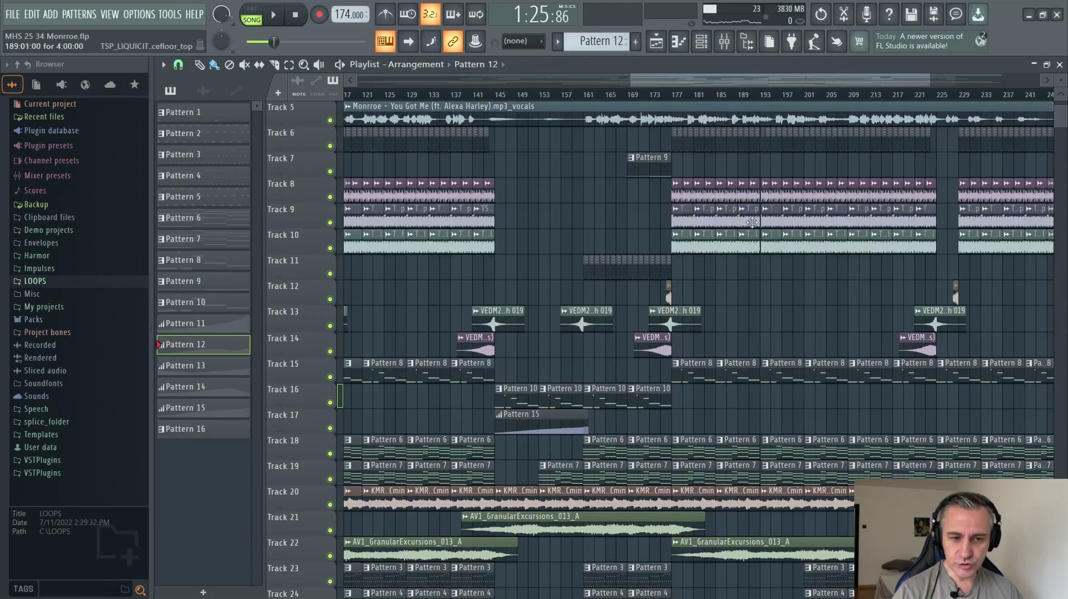
Examine the drum loop, bass and chord clips between bars 177 and 201, focusing on the short gap at bar 193
{"action": "scroll", "coordinate": [752, 222], "scroll_direction": "up", "scroll_amount": 5}
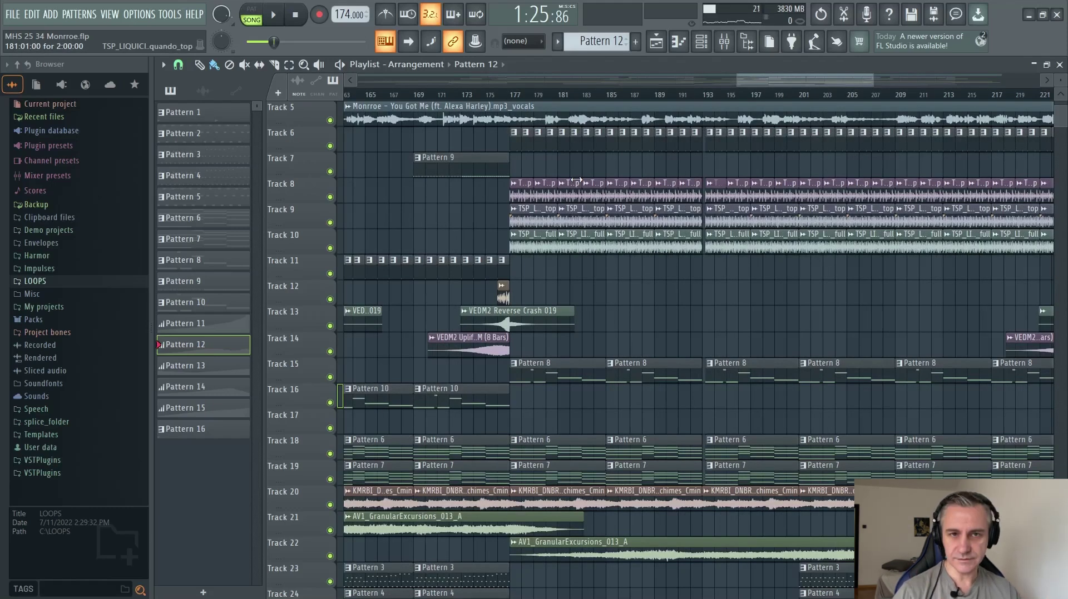
{"action": "scroll", "coordinate": [624, 232], "scroll_direction": "up", "scroll_amount": 4}
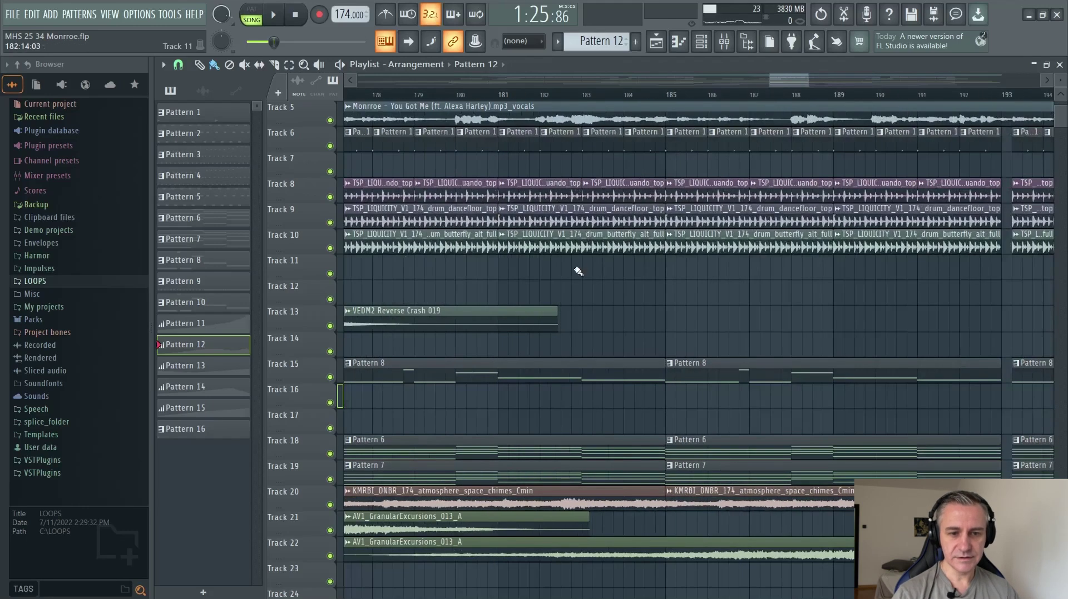
{"action": "scroll", "coordinate": [520, 286], "scroll_direction": "down", "scroll_amount": 4}
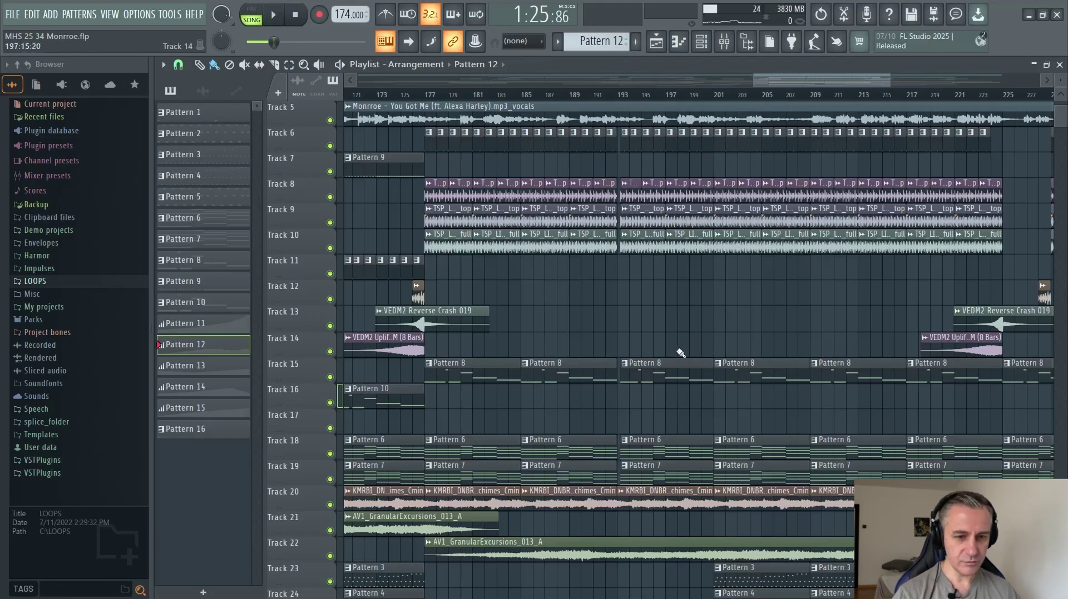
{"action": "scroll", "coordinate": [645, 333], "scroll_direction": "up", "scroll_amount": 10}
{"action": "scroll", "coordinate": [653, 334], "scroll_direction": "down", "scroll_amount": 5}
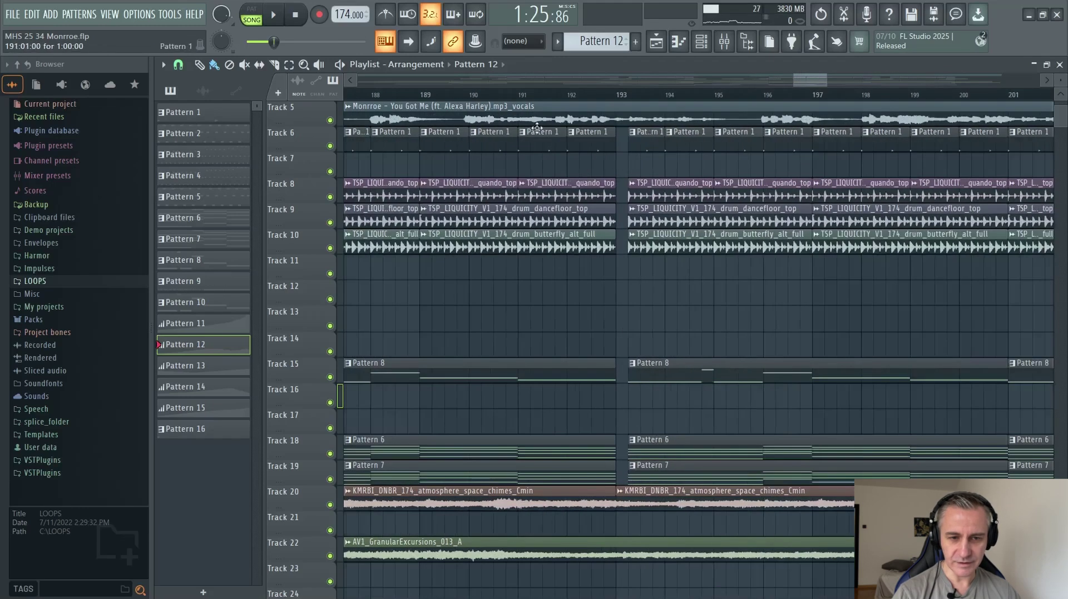
Play the song from bar 191 through the short gap at bar 193, then stop and return to the start
{"action": "left_click", "coordinate": [524, 98]}
{"action": "key", "text": "space"}
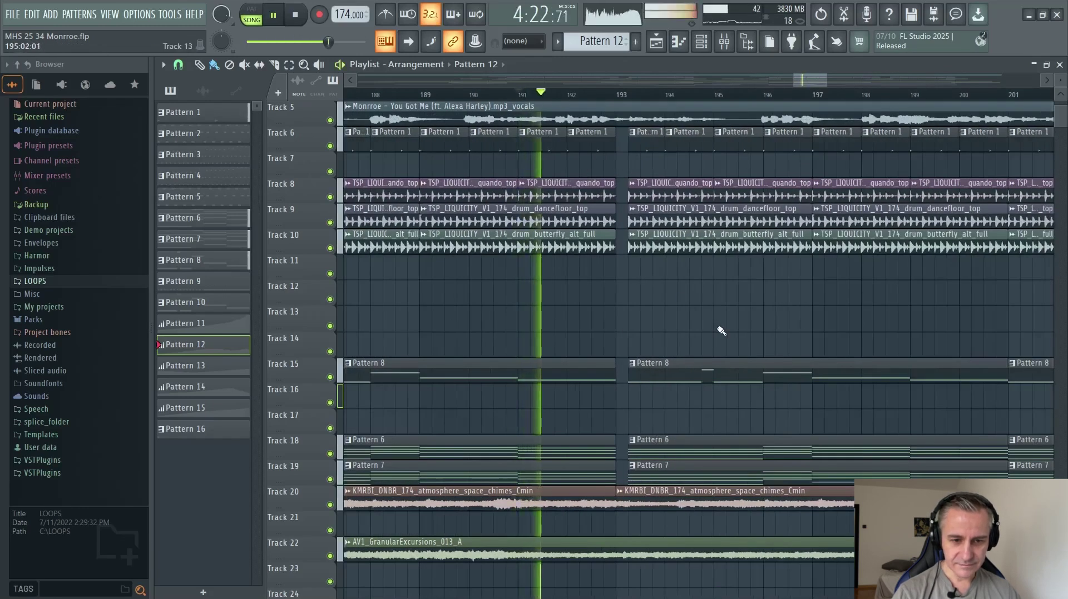
{"action": "scroll", "coordinate": [555, 310], "scroll_direction": "up", "scroll_amount": 3}
{"action": "scroll", "coordinate": [551, 310], "scroll_direction": "down", "scroll_amount": 5}
{"action": "scroll", "coordinate": [555, 305], "scroll_direction": "up", "scroll_amount": 6}
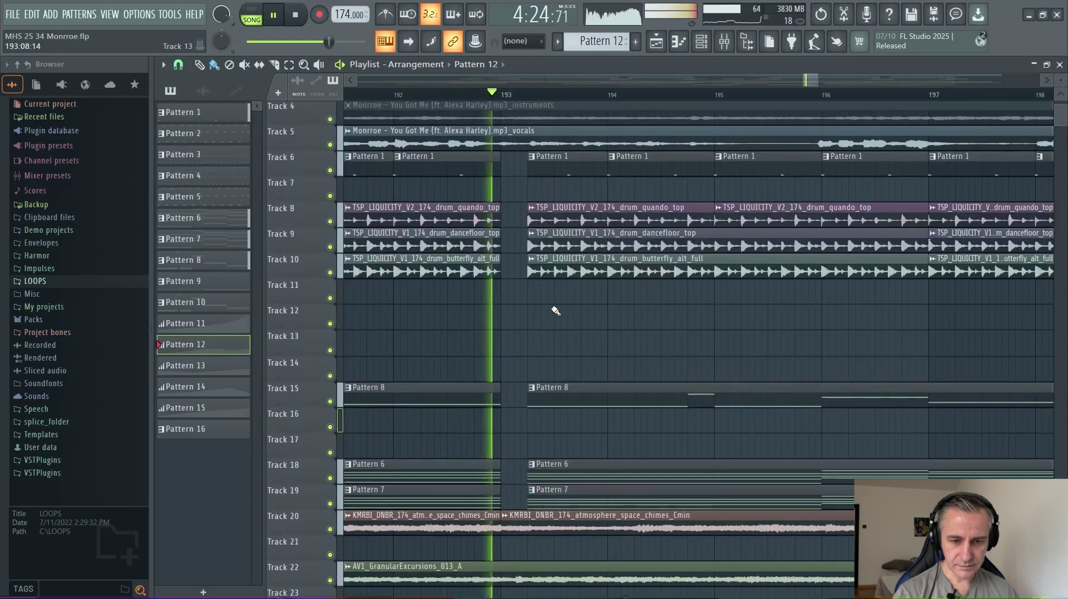
{"action": "scroll", "coordinate": [589, 316], "scroll_direction": "down", "scroll_amount": 8}
{"action": "key", "text": "space"}
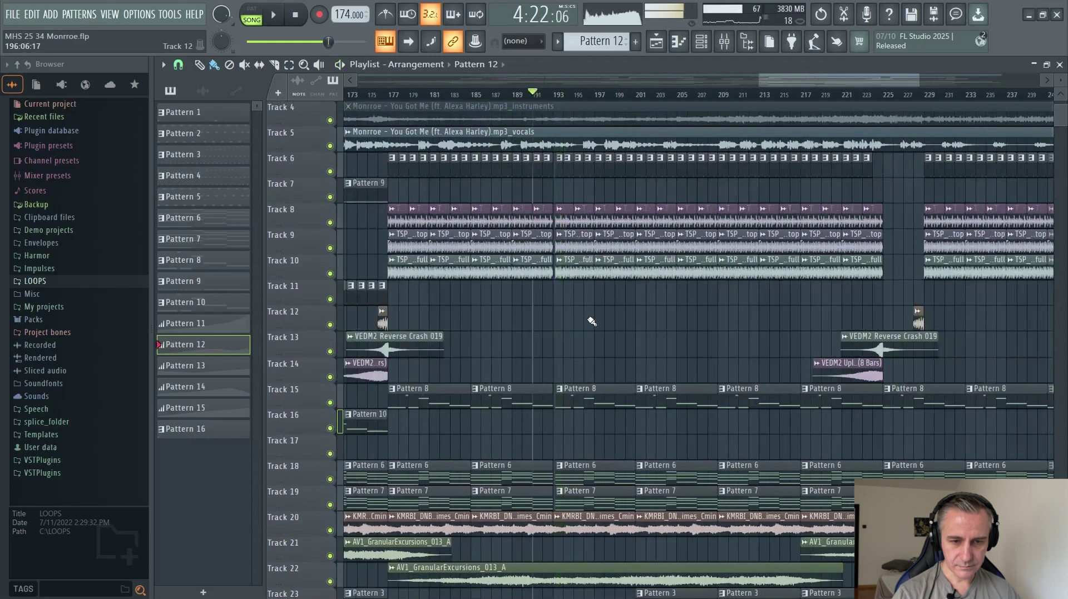
{"action": "left_click", "coordinate": [308, 18]}
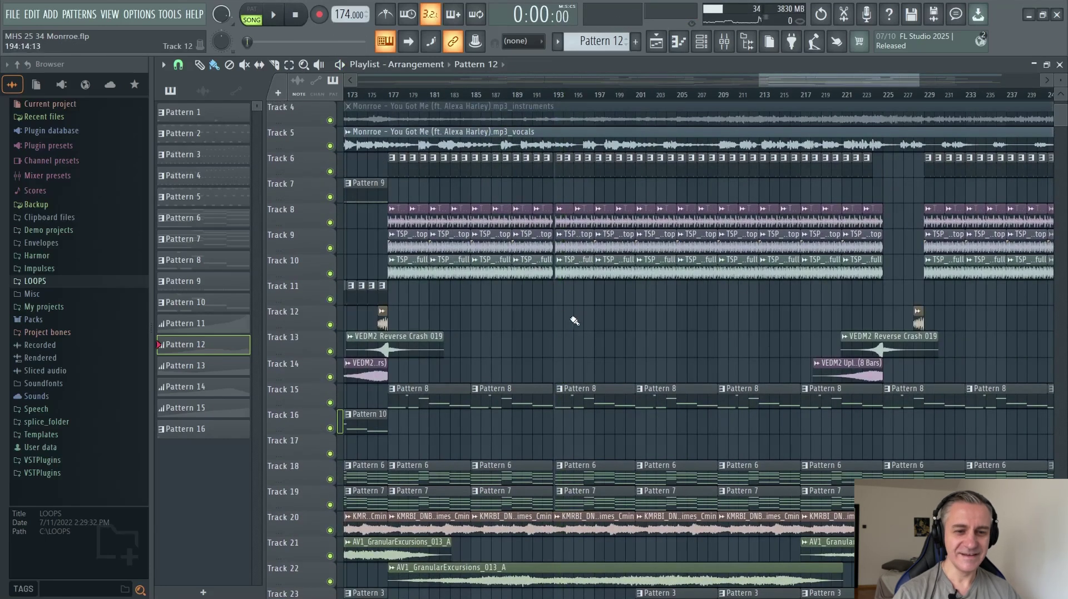
Locate the drum break at bar 225 and play into it from about bar 224, following tracks 10 to 29
{"action": "scroll", "coordinate": [575, 321], "scroll_direction": "up", "scroll_amount": 5}
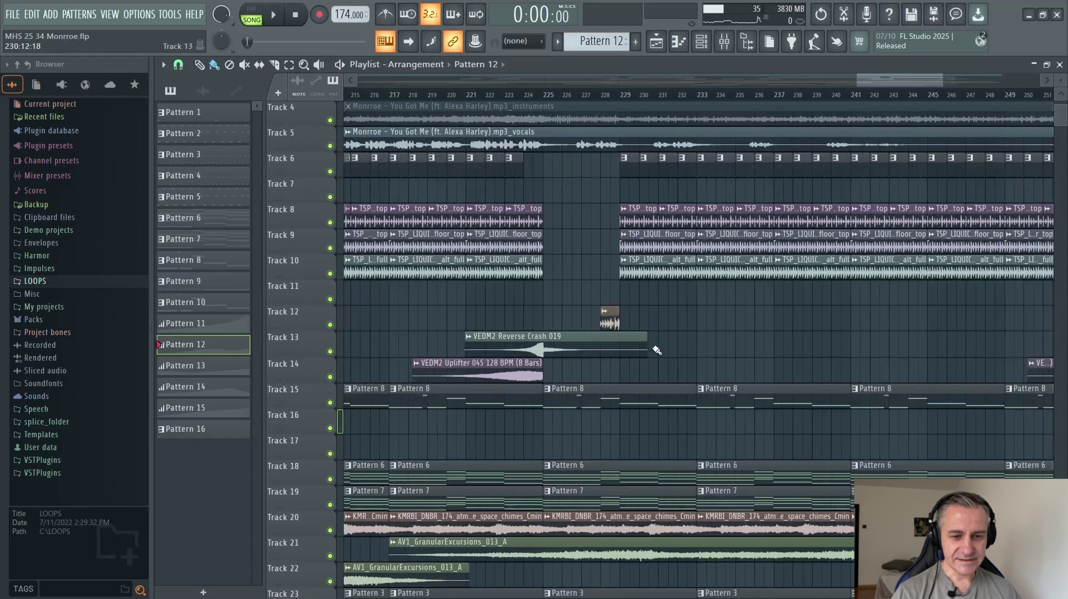
{"action": "scroll", "coordinate": [537, 342], "scroll_direction": "down", "scroll_amount": 3}
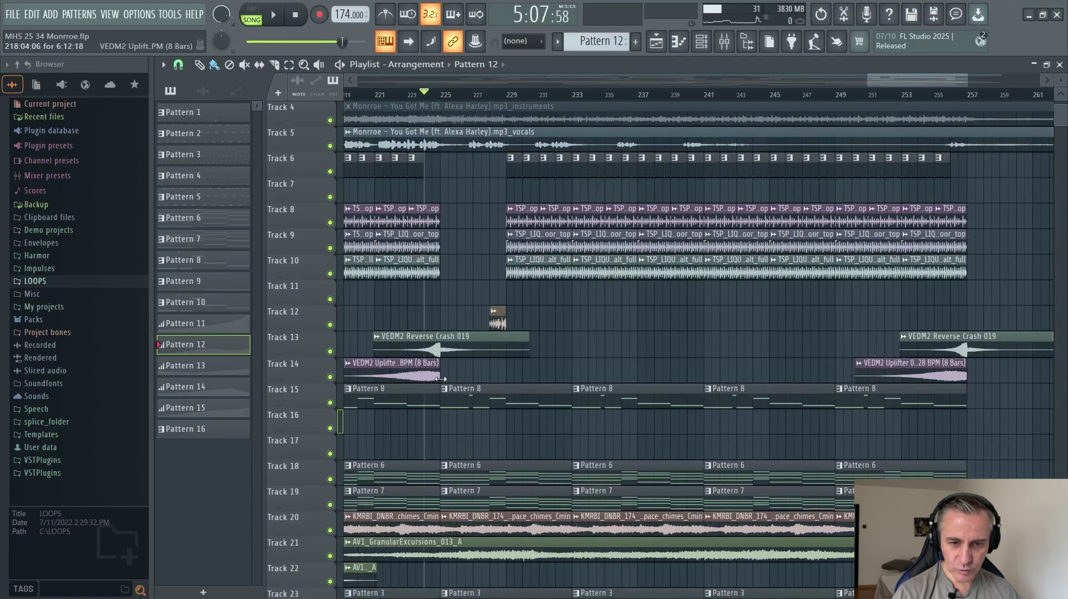
{"action": "scroll", "coordinate": [445, 390], "scroll_direction": "down", "scroll_amount": 5}
{"action": "key", "text": "space"}
{"action": "scroll", "coordinate": [462, 440], "scroll_direction": "up", "scroll_amount": 1}
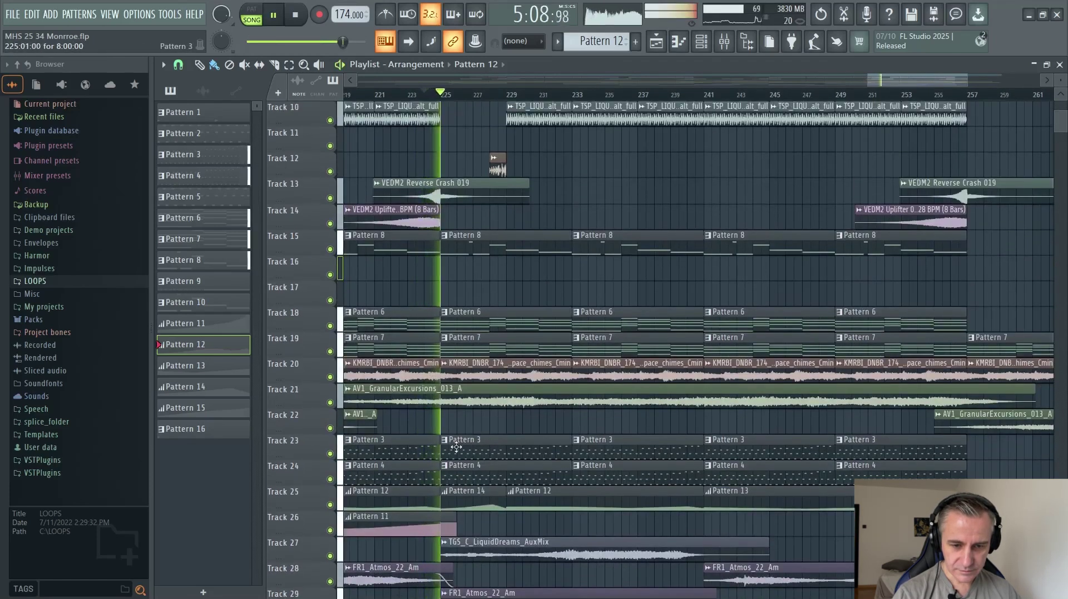
{"action": "scroll", "coordinate": [529, 443], "scroll_direction": "up", "scroll_amount": 3}
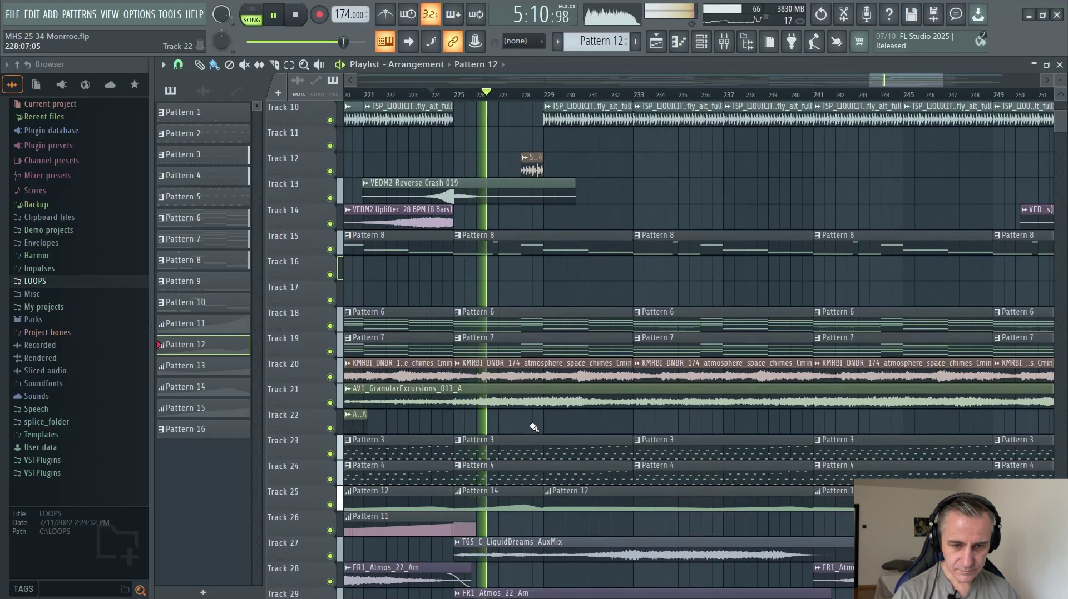
Follow the upper tracks as the track 12 fill leads back to the drums at bar 229, then stop playback
{"action": "scroll", "coordinate": [533, 425], "scroll_direction": "up", "scroll_amount": 6}
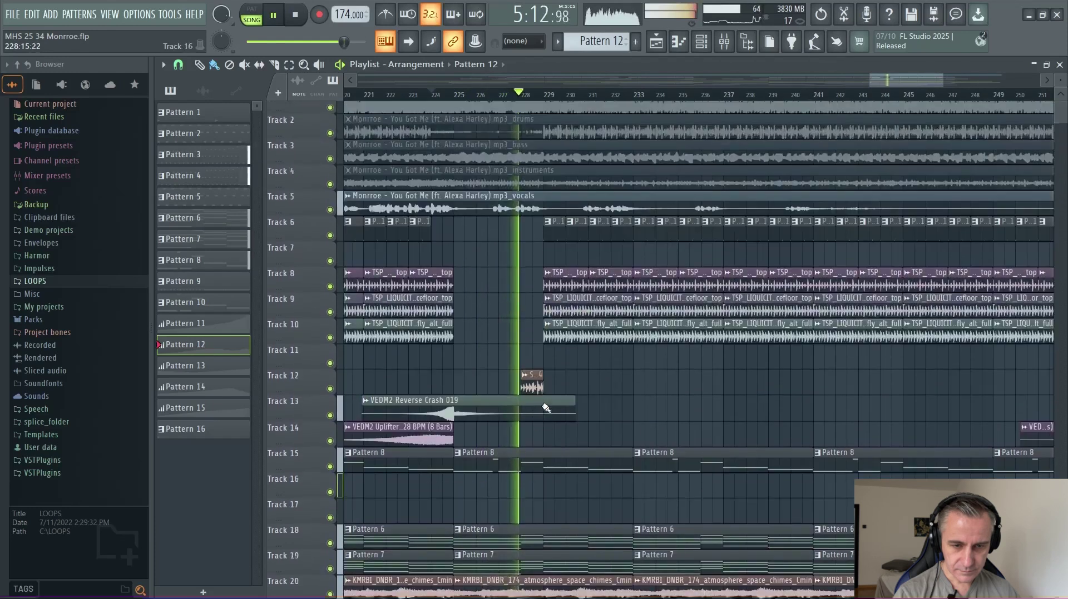
{"action": "scroll", "coordinate": [546, 408], "scroll_direction": "up", "scroll_amount": 1}
{"action": "scroll", "coordinate": [557, 406], "scroll_direction": "down", "scroll_amount": 3}
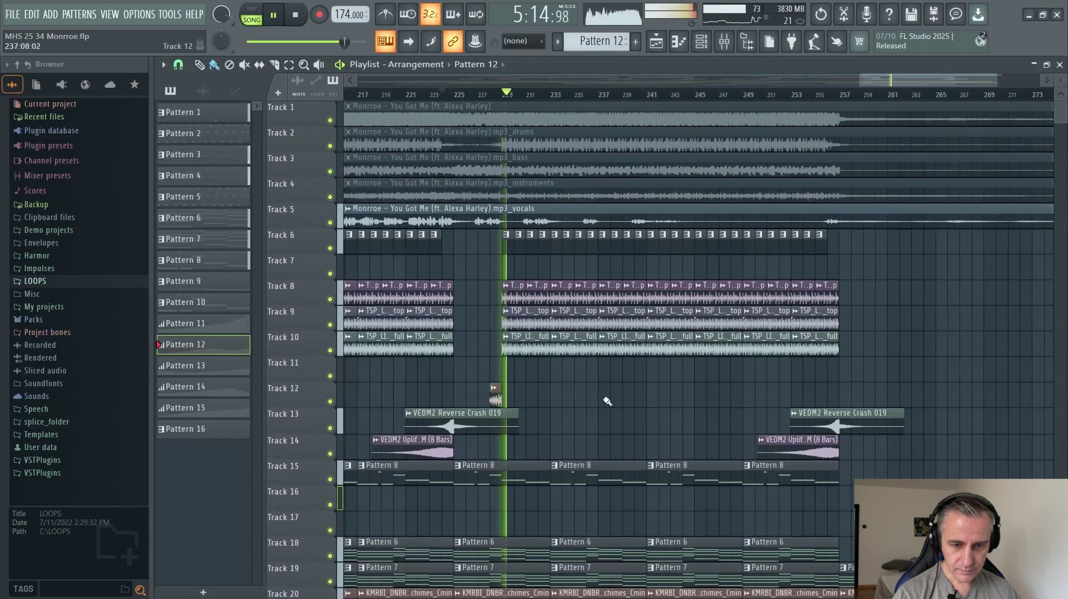
{"action": "scroll", "coordinate": [607, 402], "scroll_direction": "down", "scroll_amount": 10}
{"action": "scroll", "coordinate": [607, 401], "scroll_direction": "up", "scroll_amount": 6}
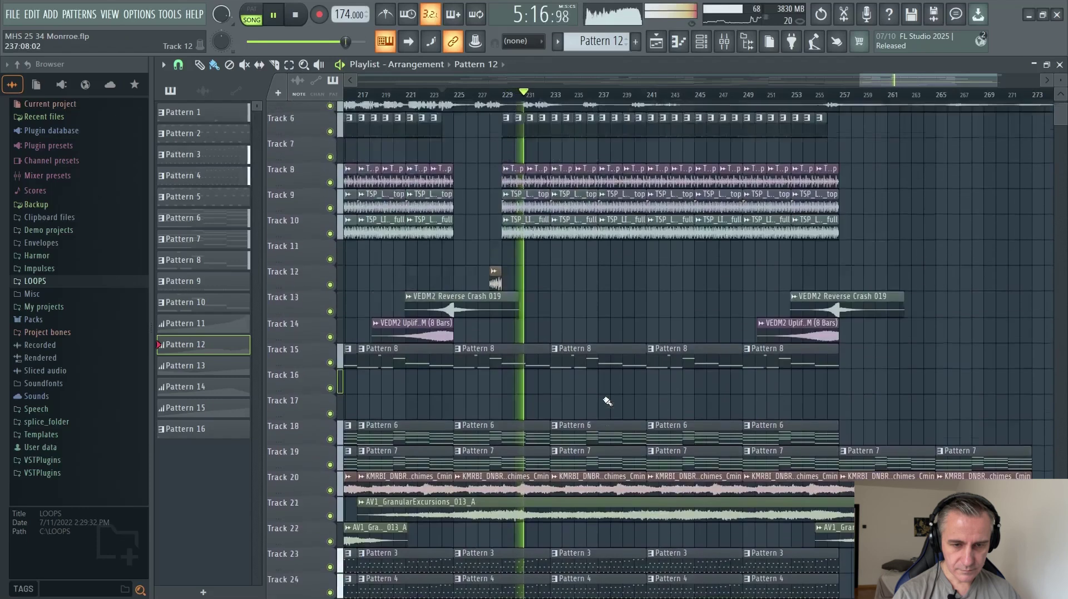
{"action": "scroll", "coordinate": [608, 401], "scroll_direction": "up", "scroll_amount": 4}
{"action": "key", "text": "space"}
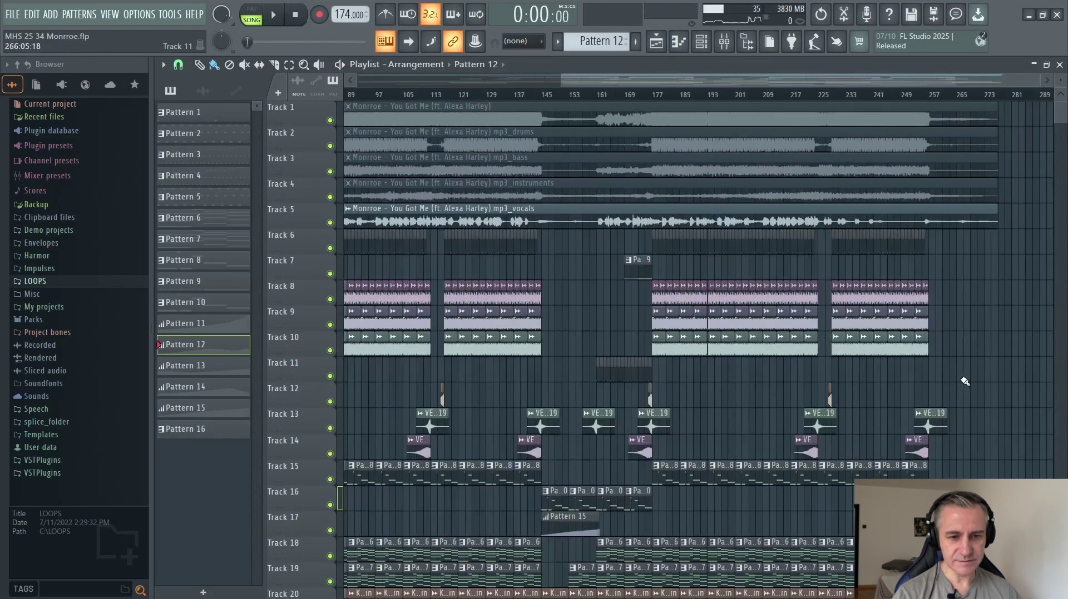
Review the complete arrangement, restore the playlist to its smaller window, and focus on its first 111 bars
{"action": "scroll", "coordinate": [1031, 393], "scroll_direction": "down", "scroll_amount": 2}
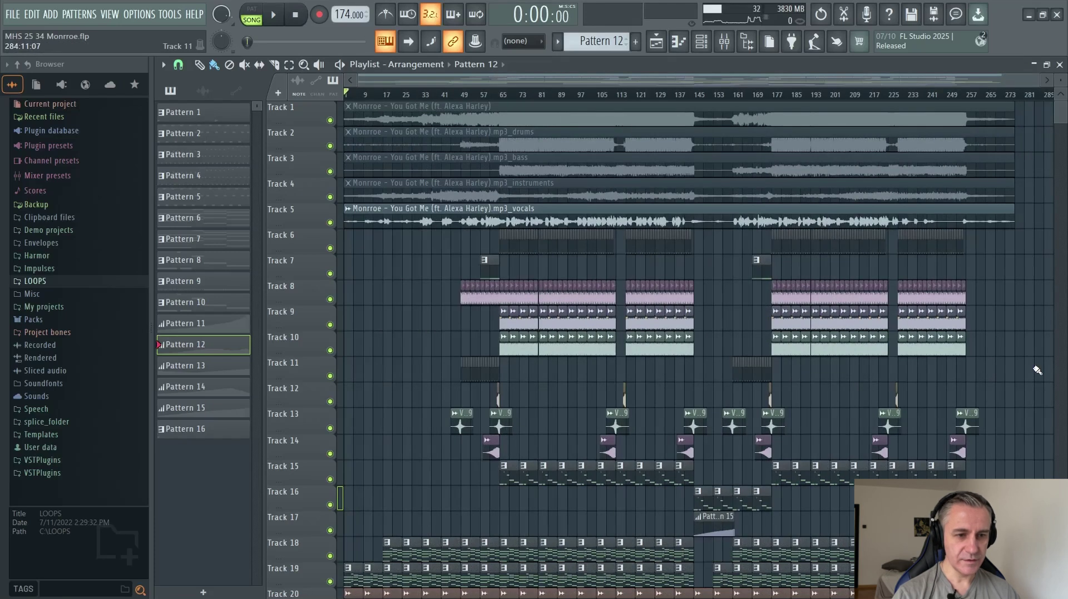
{"action": "scroll", "coordinate": [1022, 364], "scroll_direction": "down", "scroll_amount": 4}
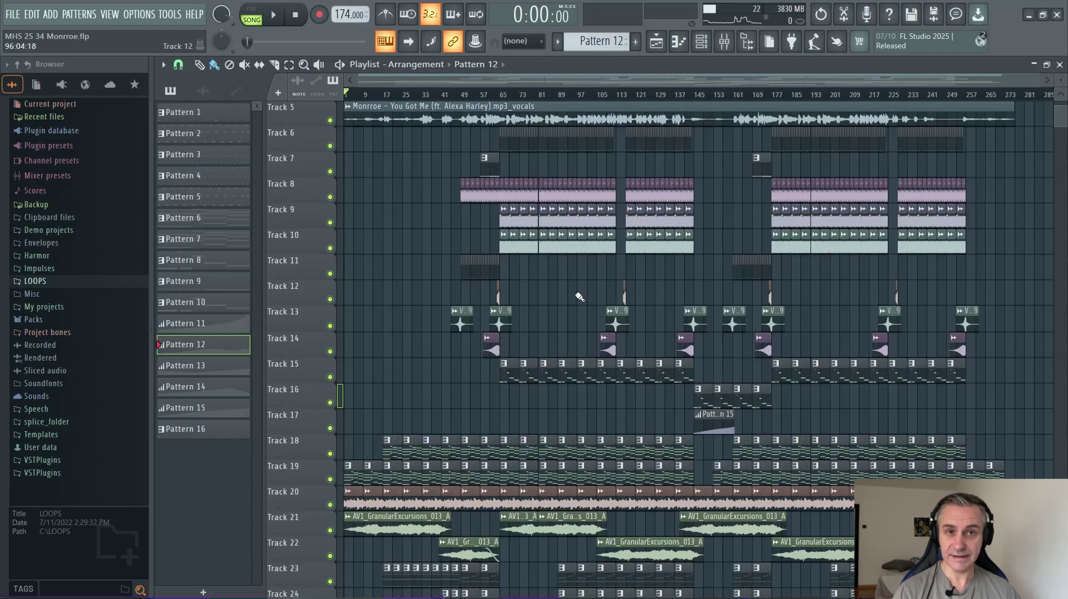
{"action": "double_click", "coordinate": [871, 67]}
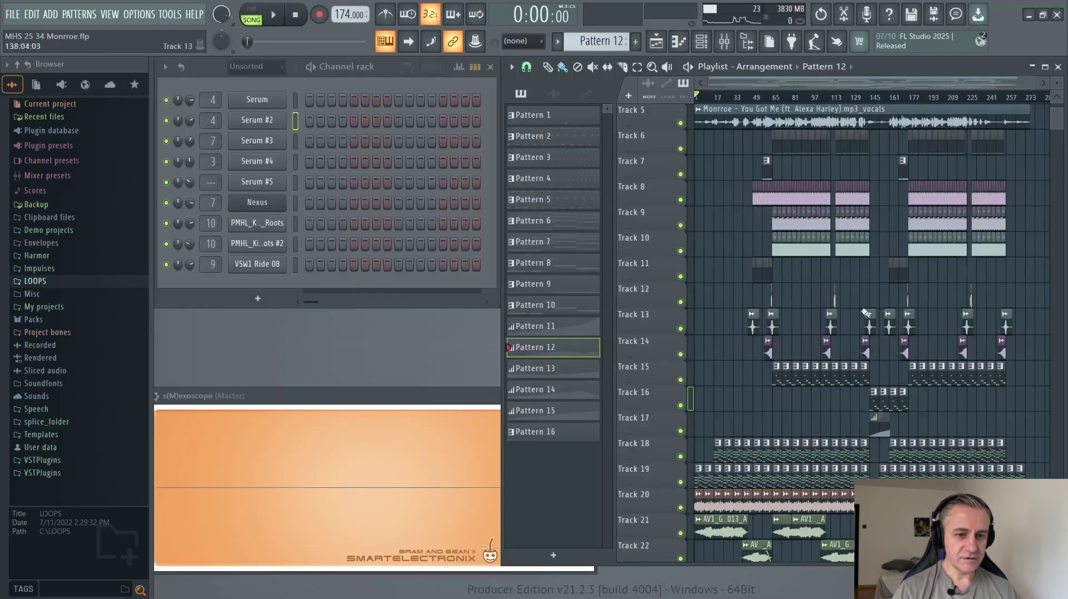
{"action": "scroll", "coordinate": [652, 412], "scroll_direction": "up", "scroll_amount": 3, "text": "ctrl"}
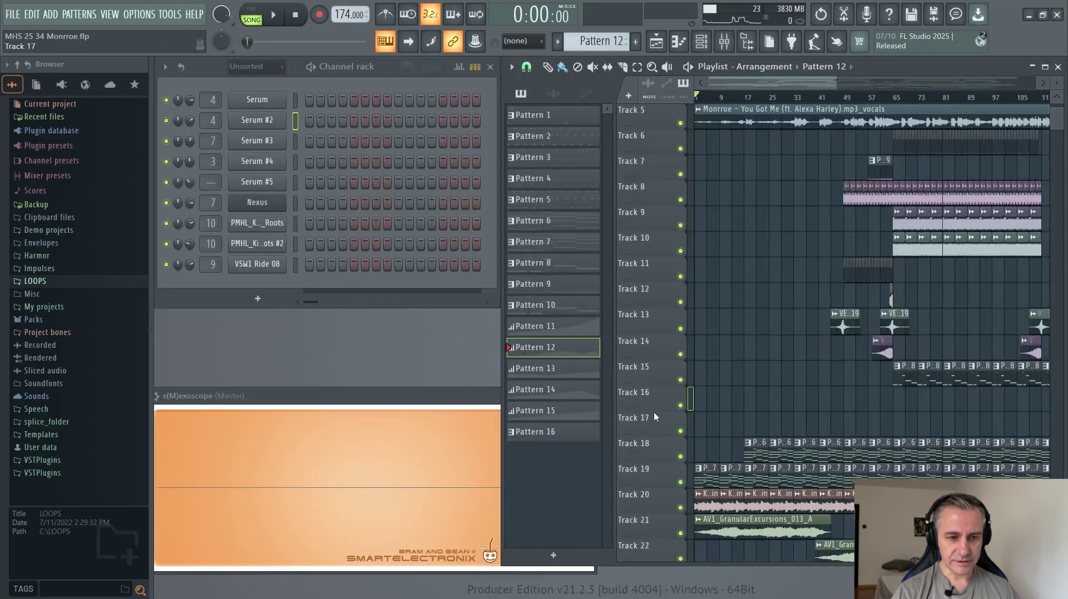